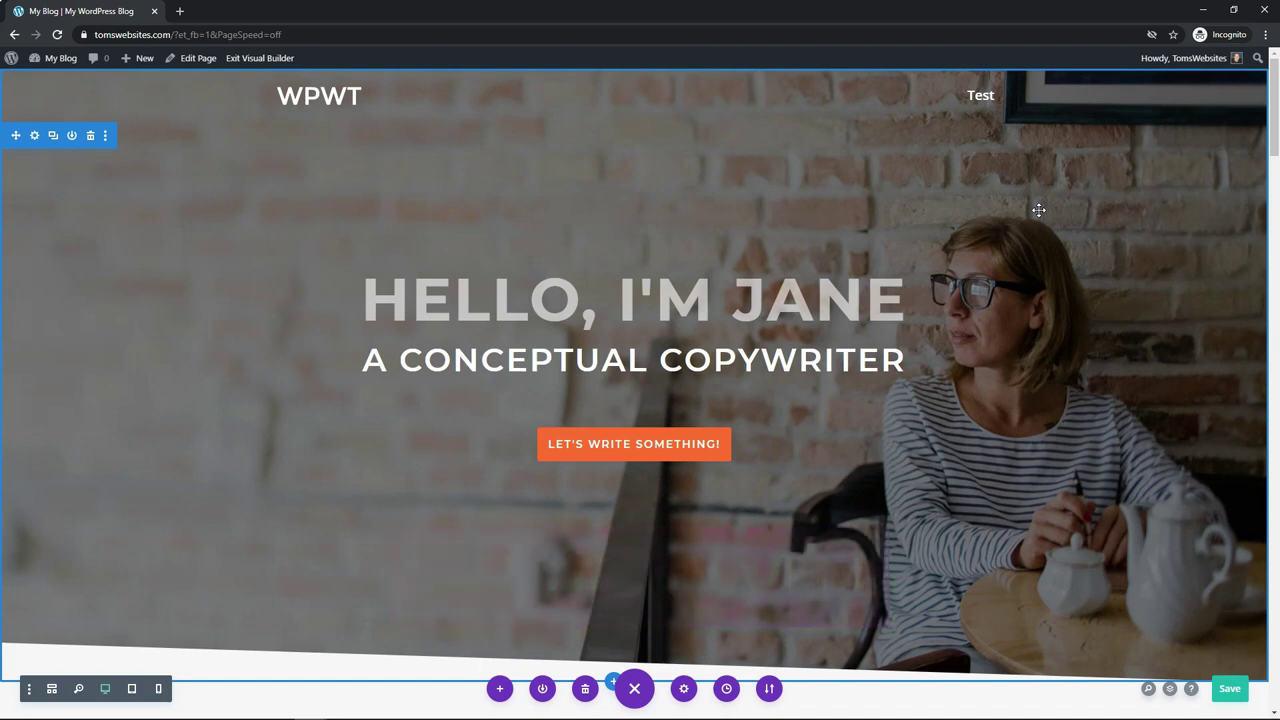
Step: Insert a Regular section with an empty one-column row just above the footer
drag(1274, 115, 1258, 672)
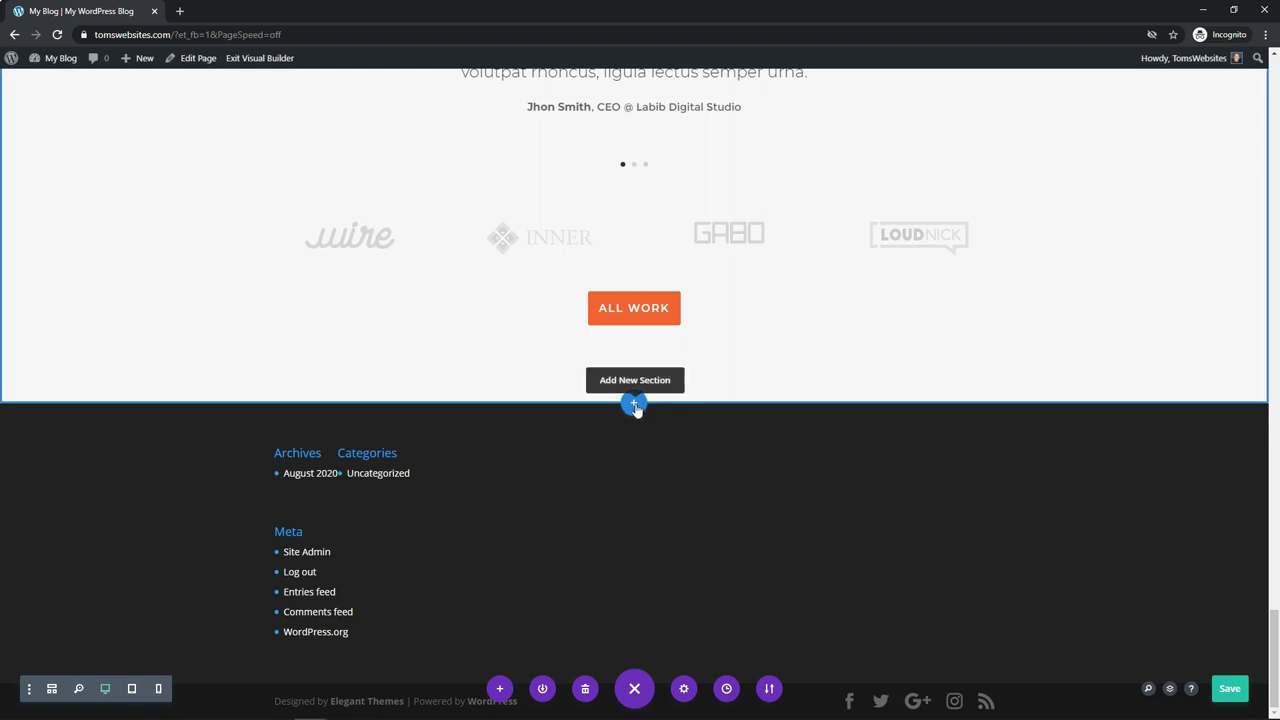
click(635, 405)
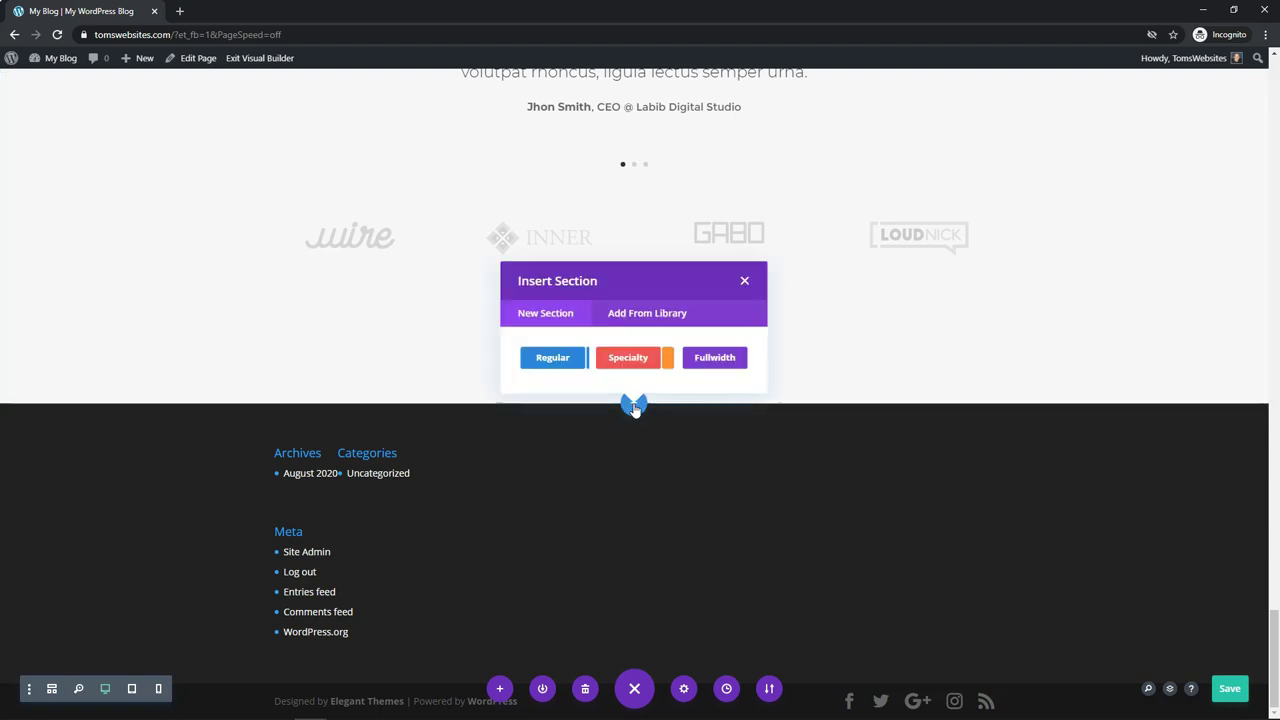
click(550, 358)
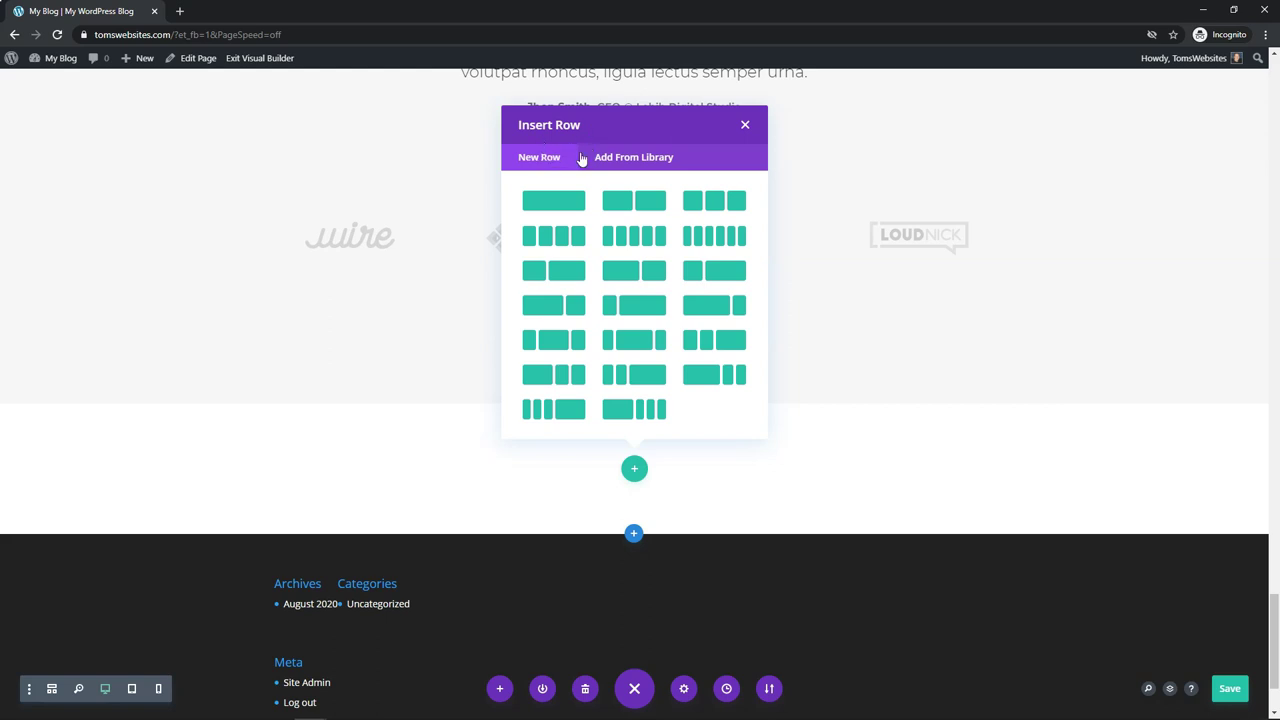
click(565, 205)
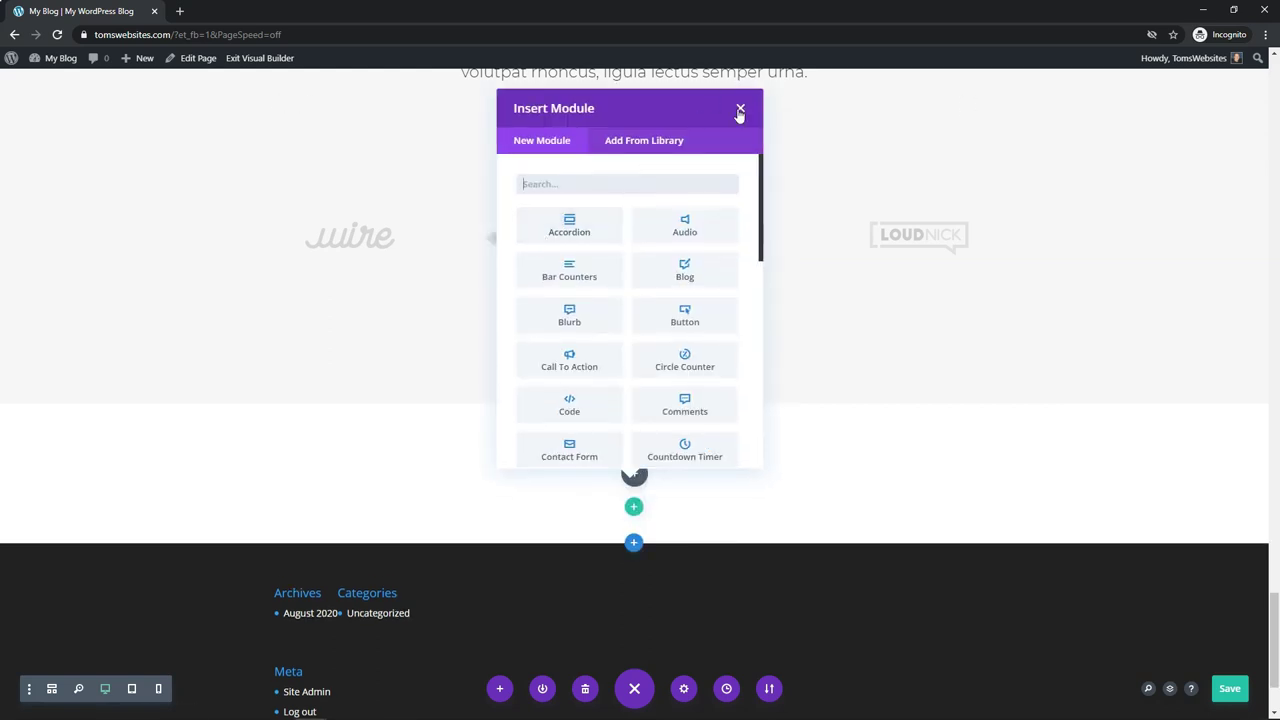
click(740, 109)
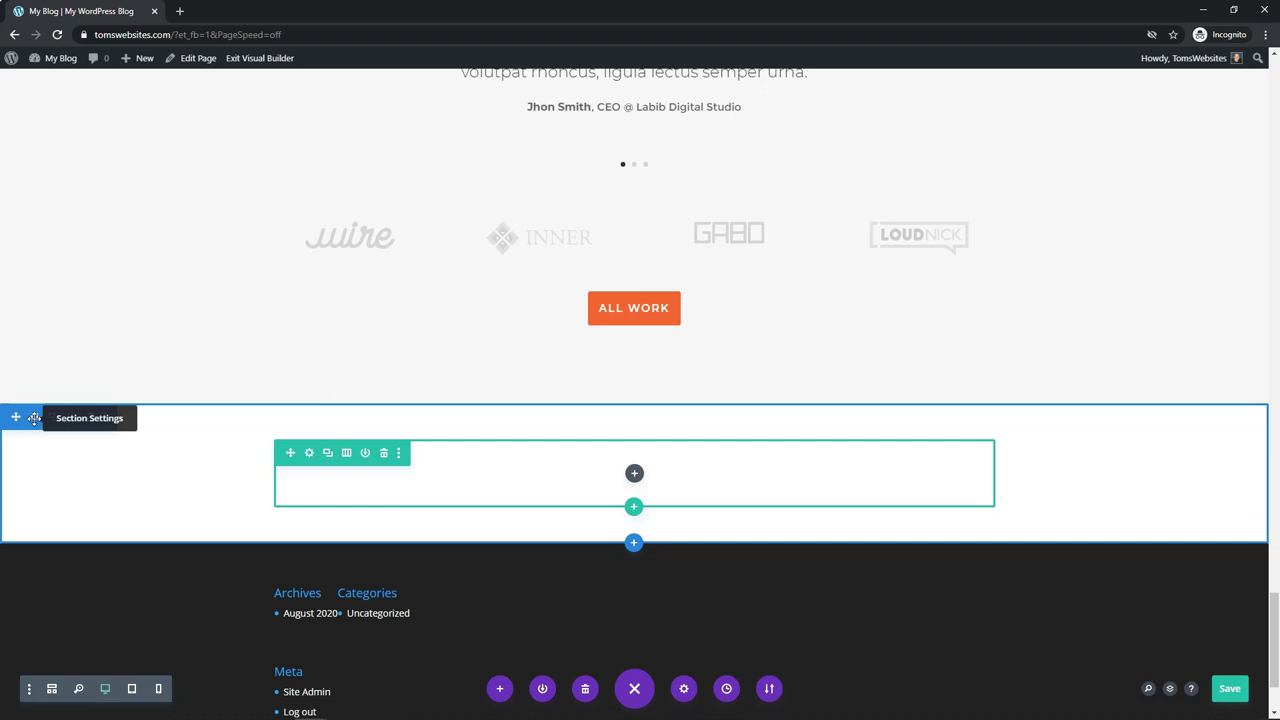
Step: Set 10_img.jpg, the woman-in-a-hat photo, as the section's background image and save
click(34, 418)
click(875, 284)
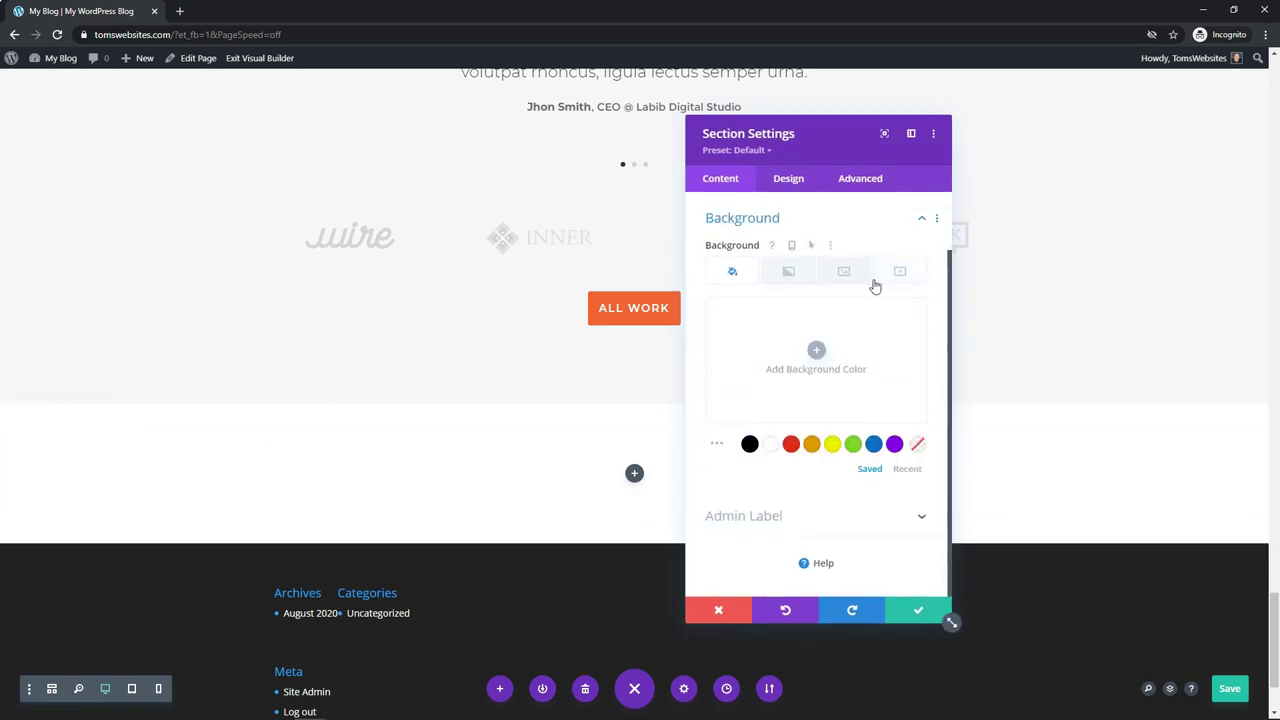
click(845, 275)
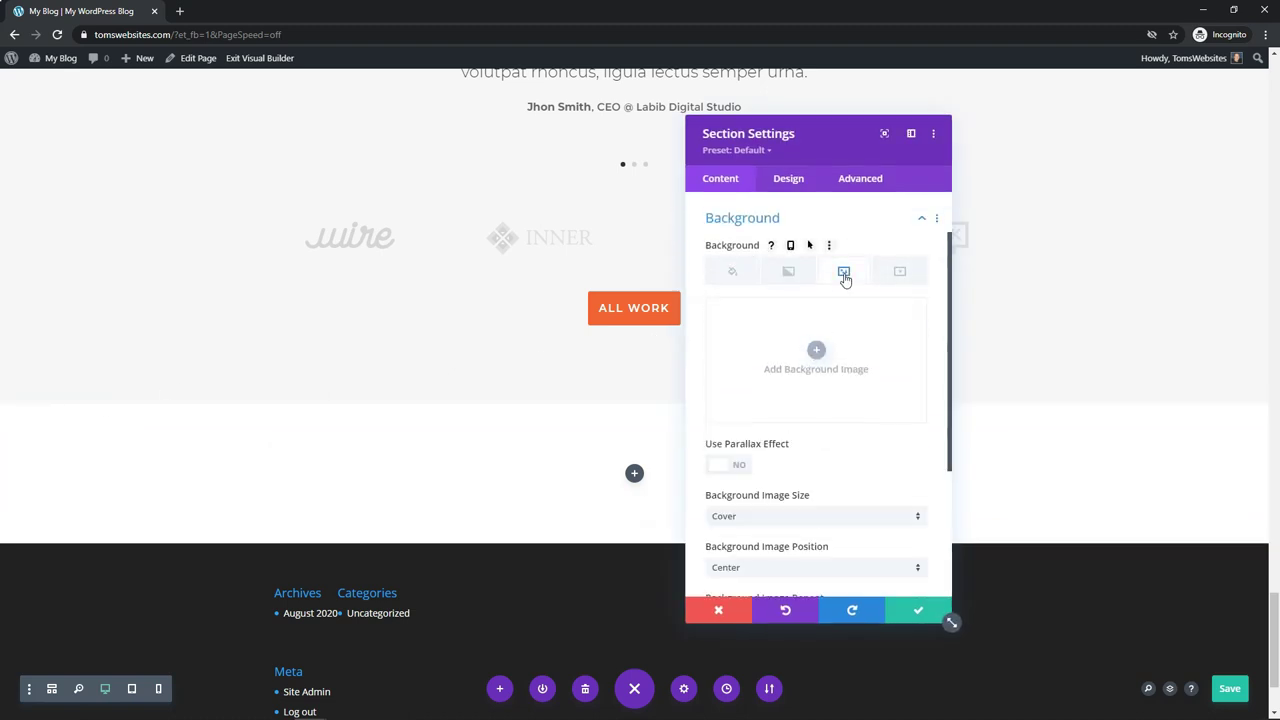
click(817, 348)
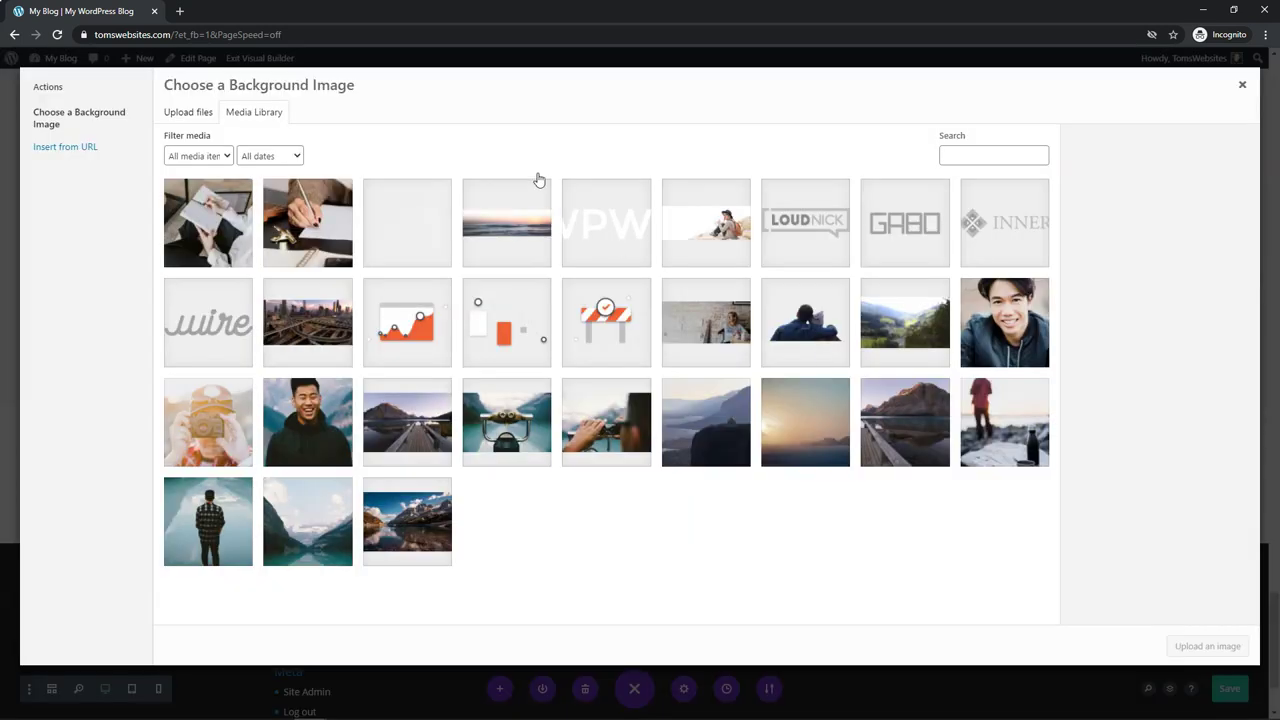
click(712, 232)
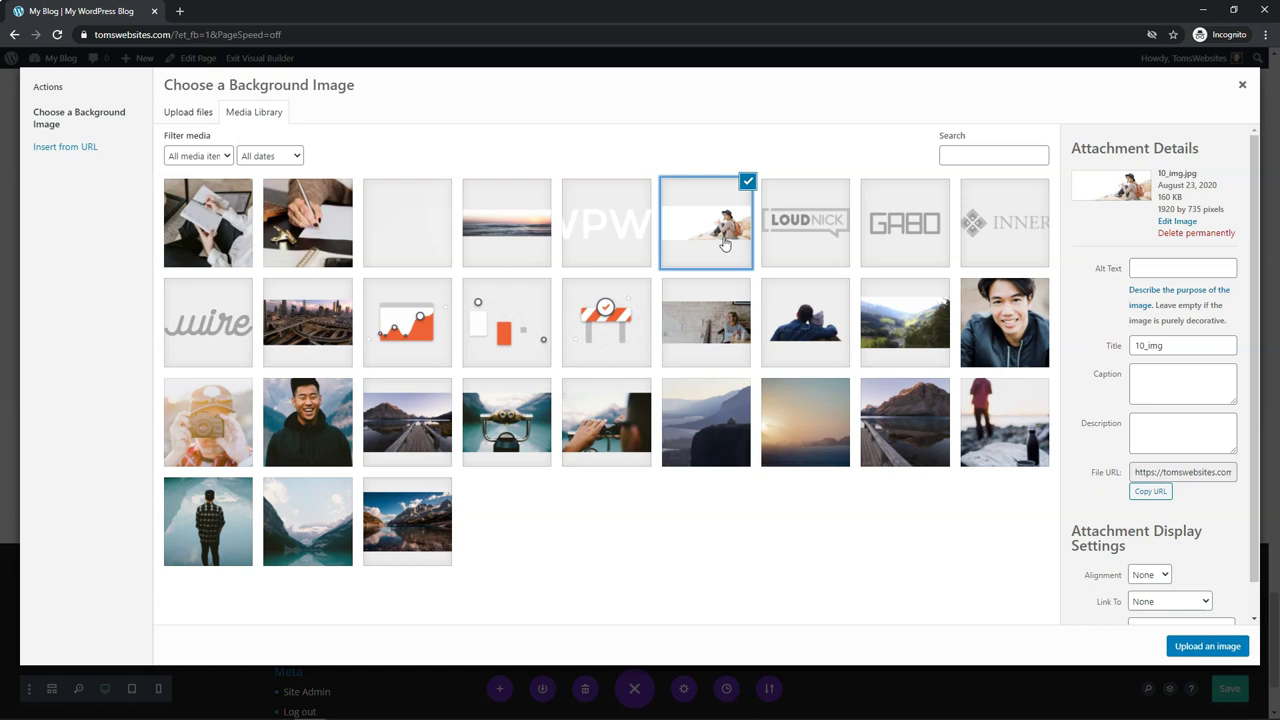
click(1190, 655)
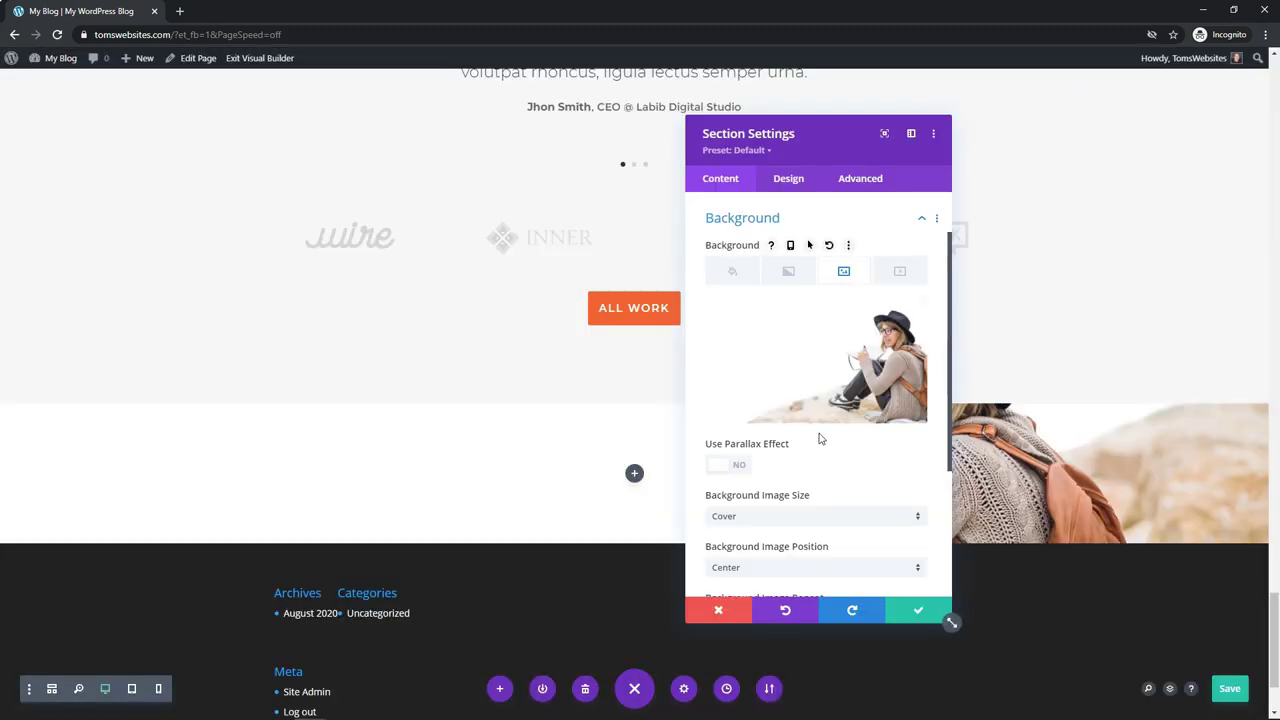
click(912, 618)
Step: Change the row to two equal columns and bring up the left column's module list
scroll(940, 347, down, 1)
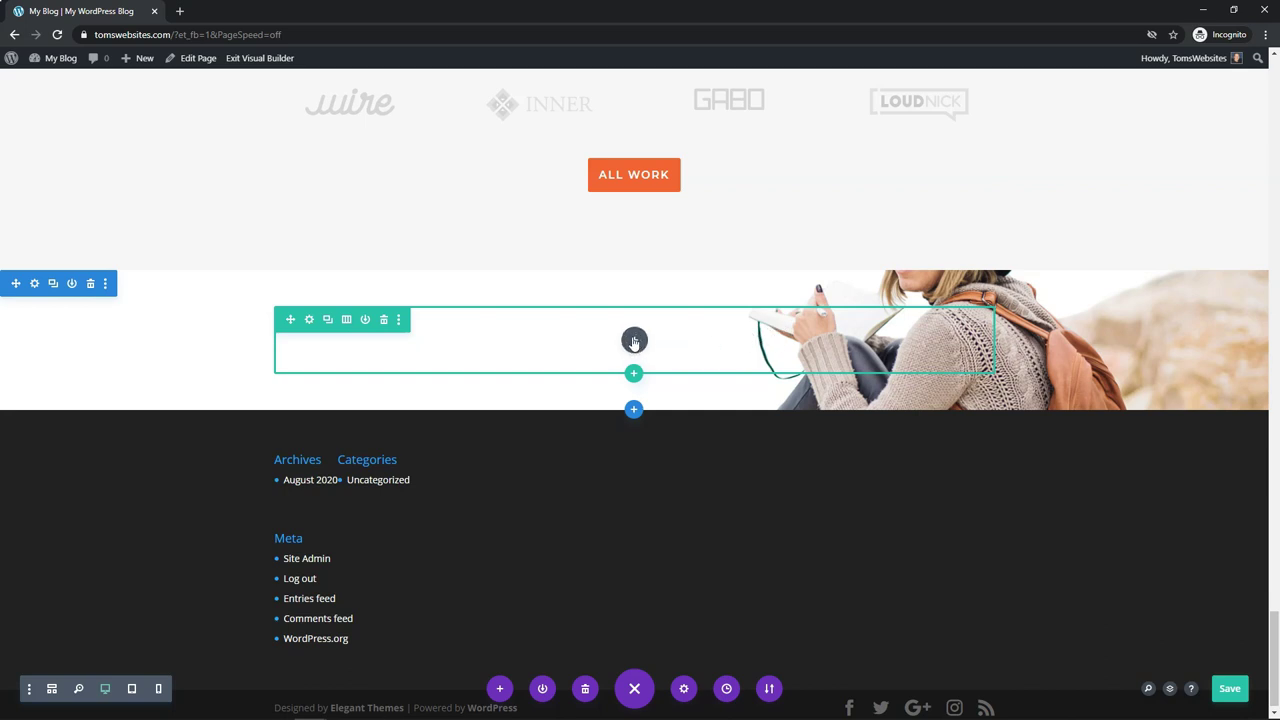
click(346, 322)
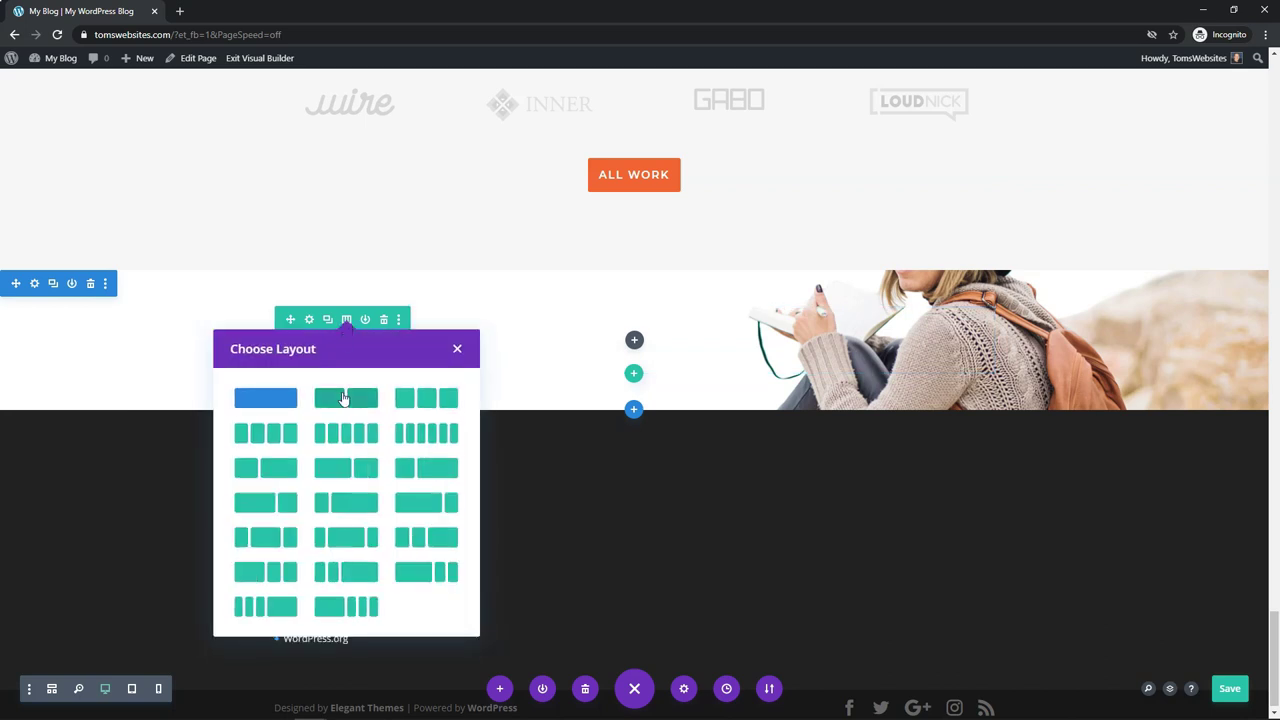
click(344, 400)
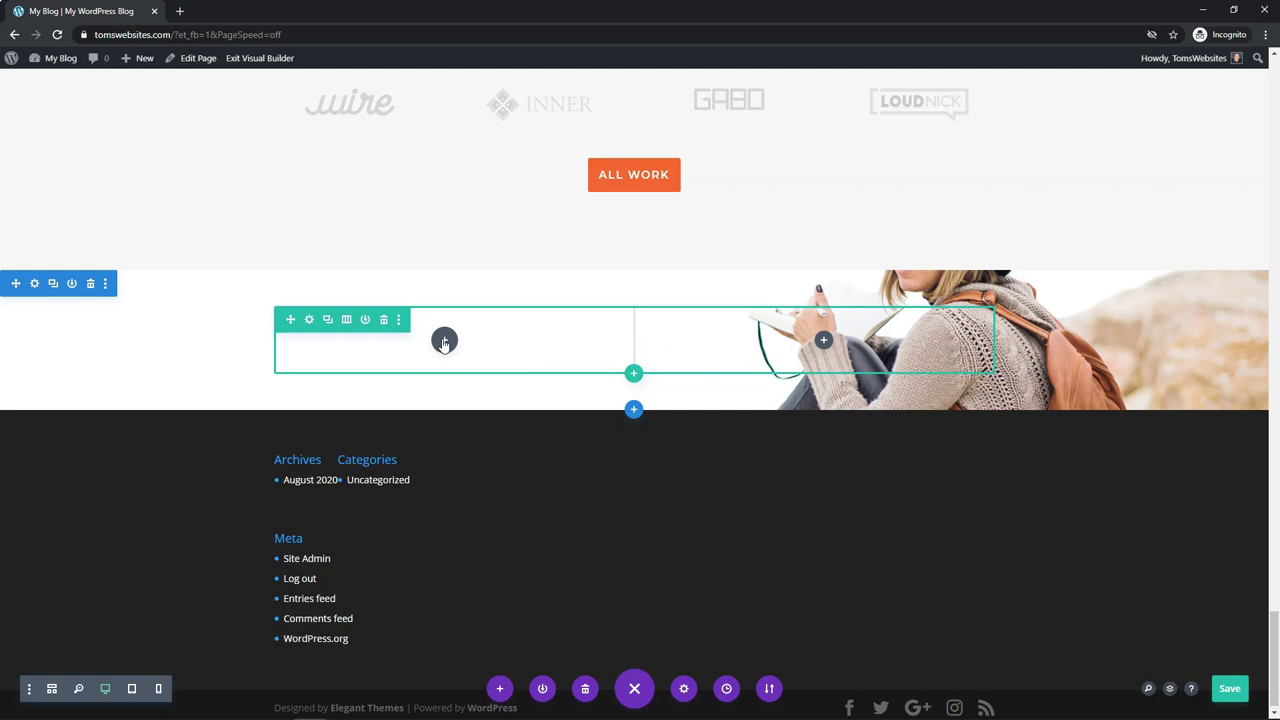
click(444, 342)
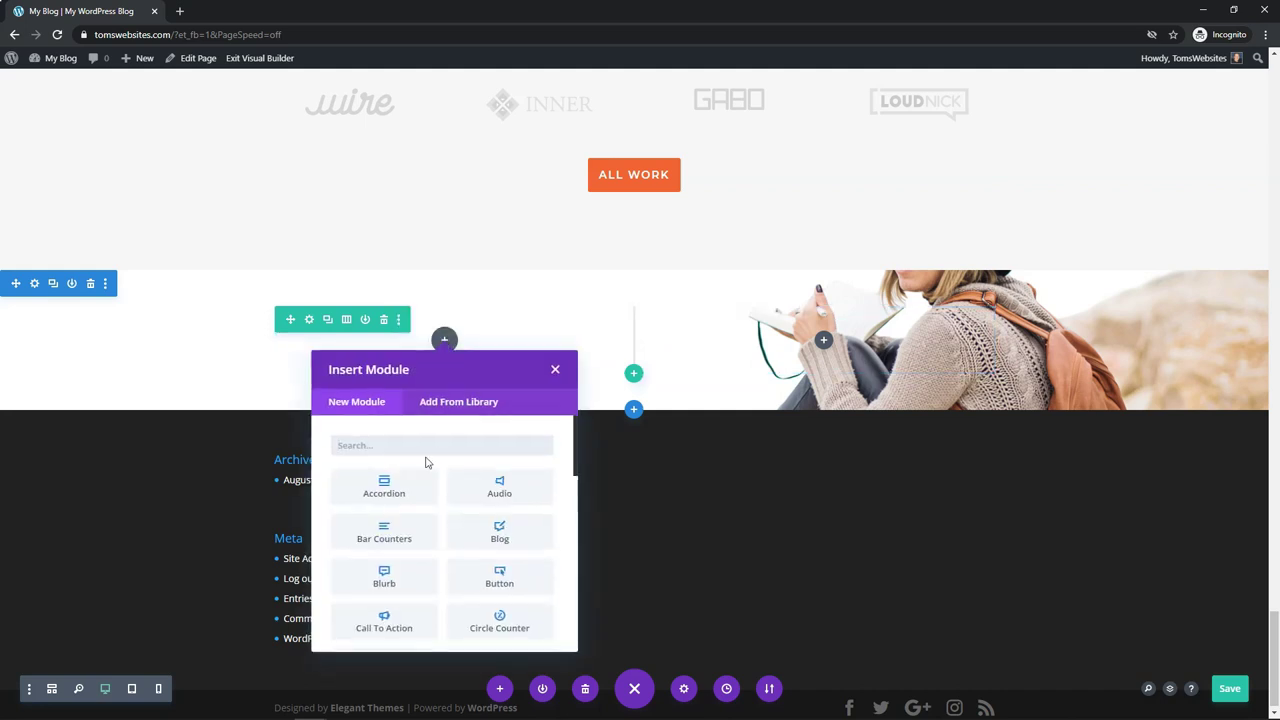
scroll(426, 467, down, 2)
scroll(426, 467, down, 6)
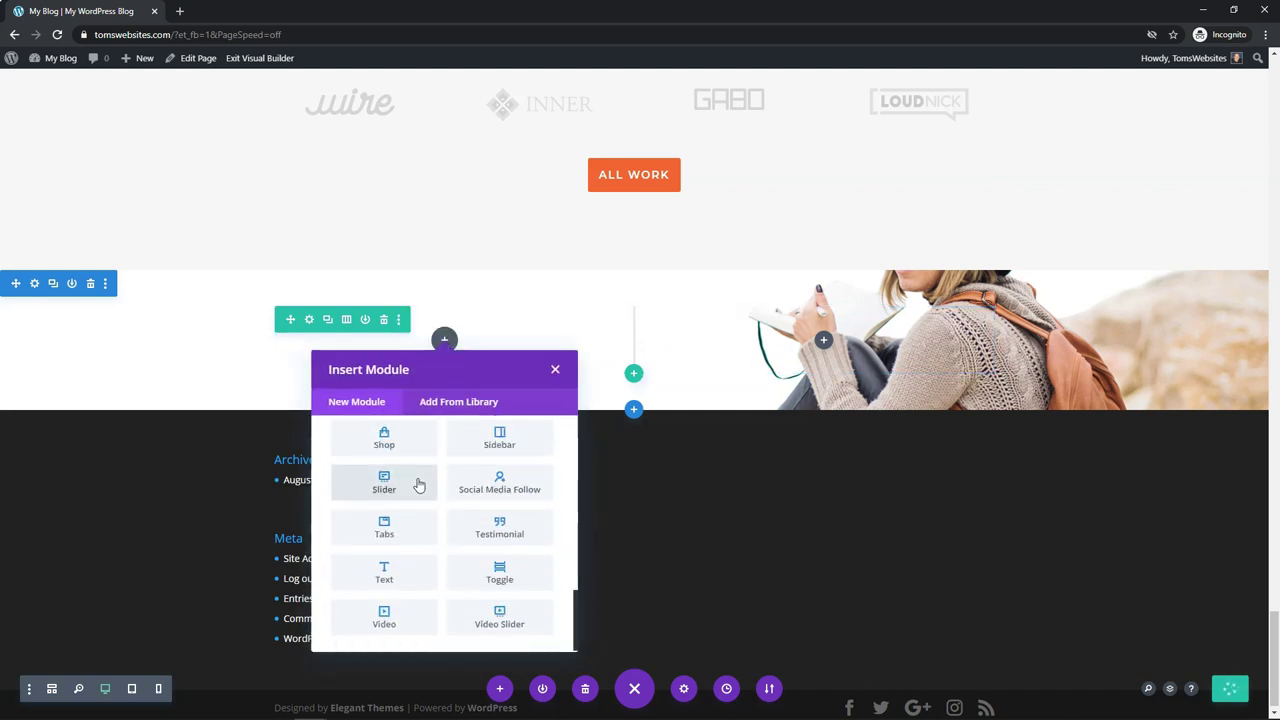
Step: Add a Text module to the left column reading 'contact ME Today!', centre-aligned
click(397, 584)
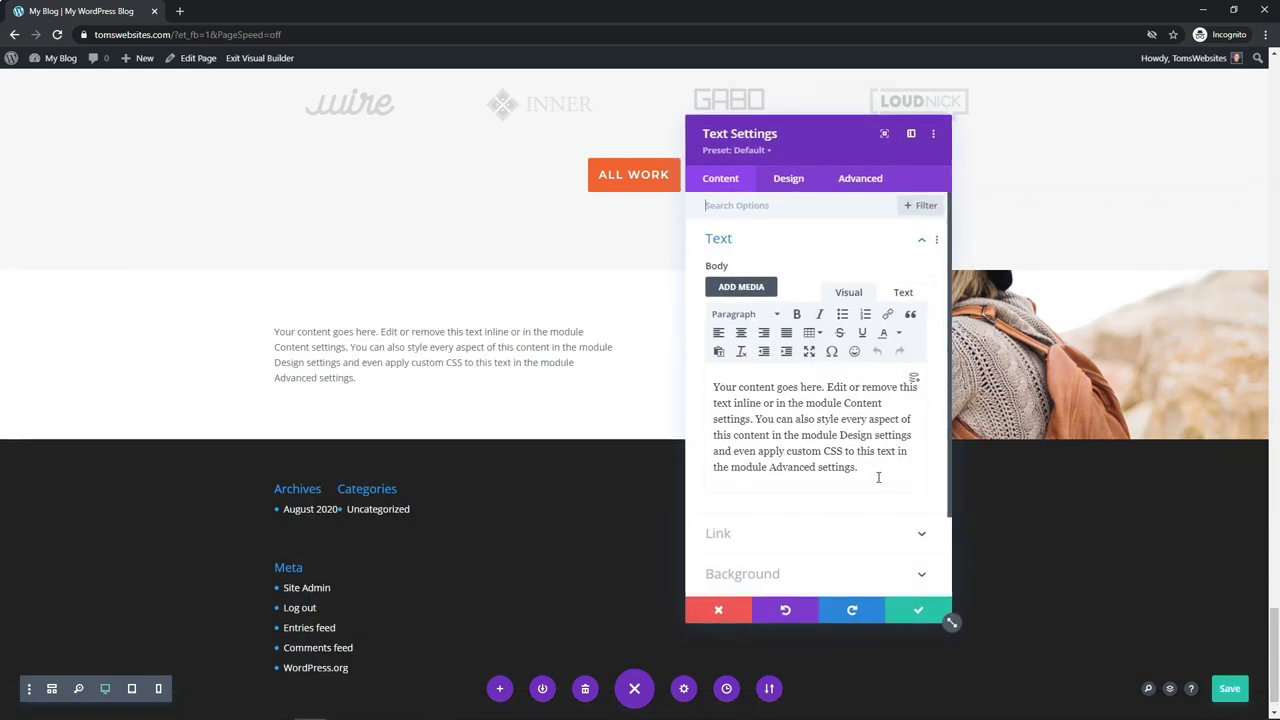
drag(878, 477, 705, 388)
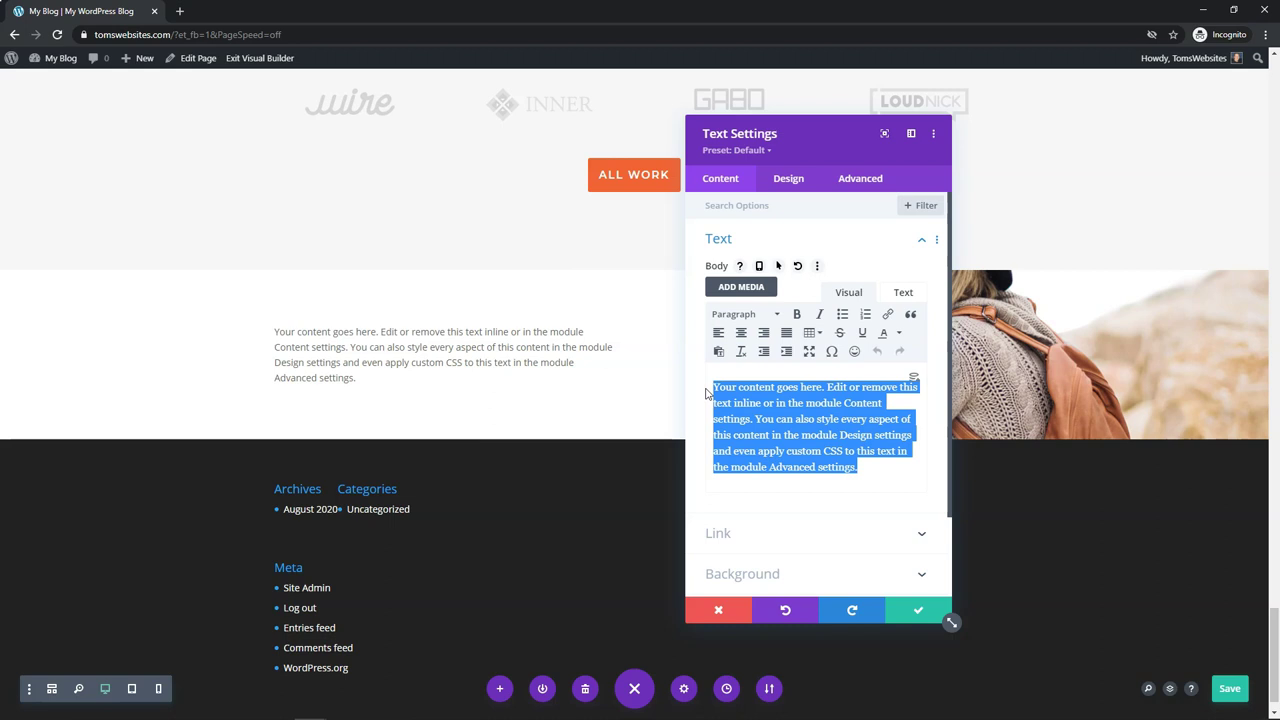
text(ct)
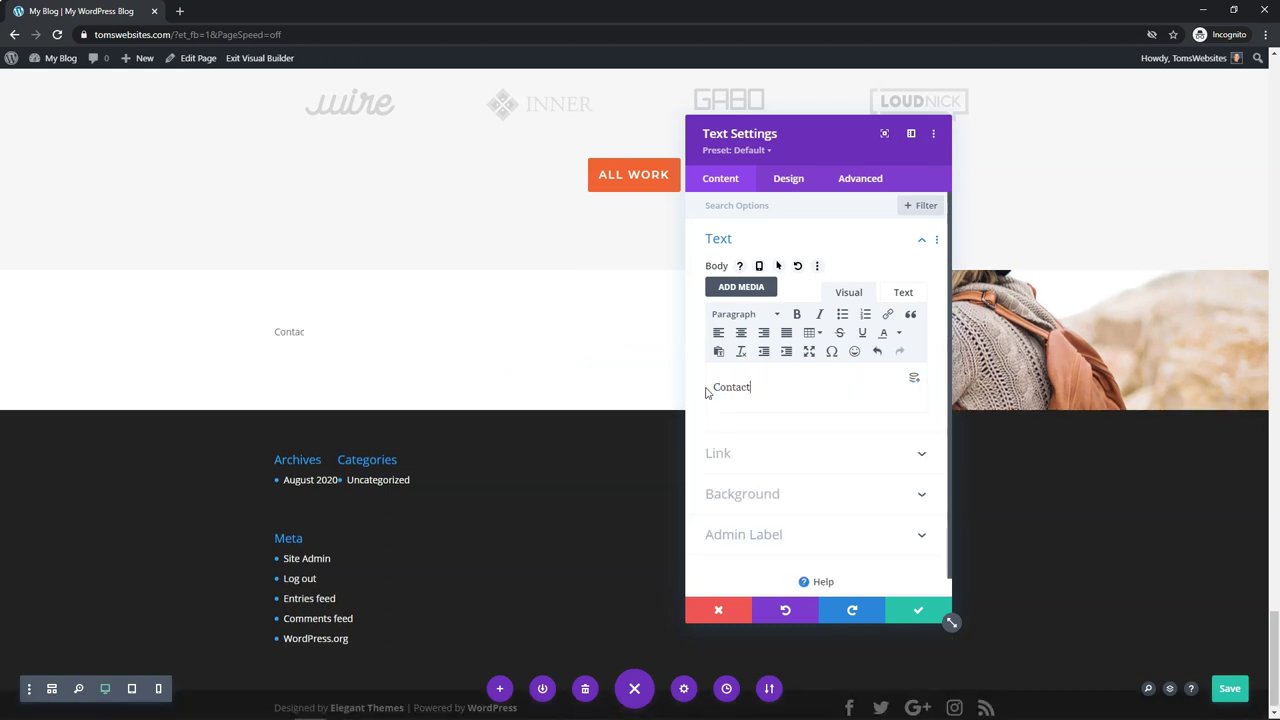
text(ontact ME Today!)
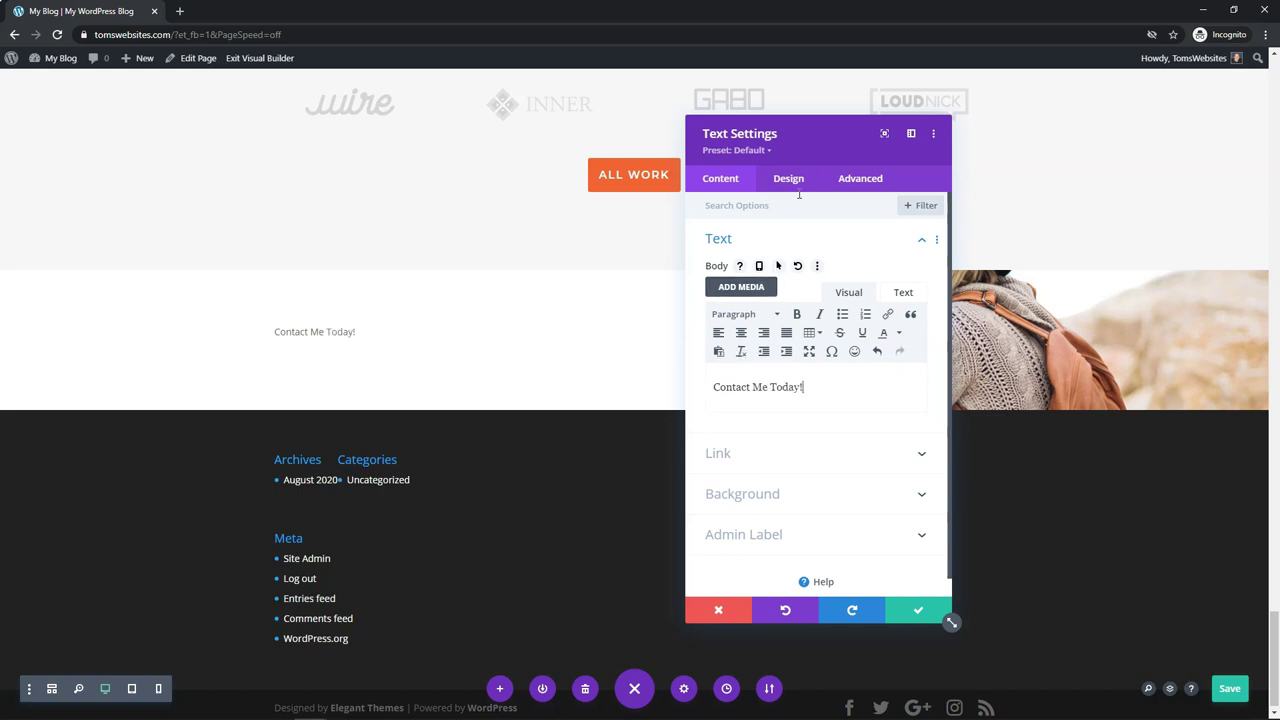
key(ctrl+a)
click(741, 334)
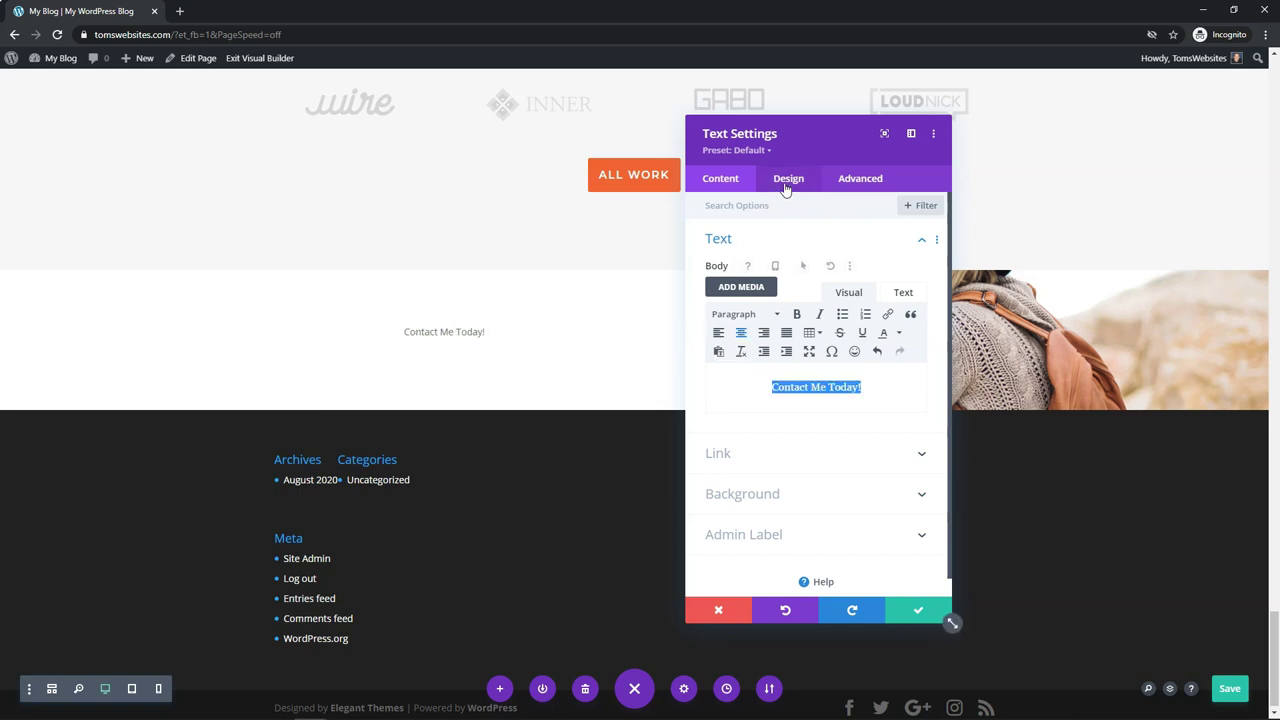
Step: Make the heading text black, bold and 35px, then save the Text settings
click(787, 189)
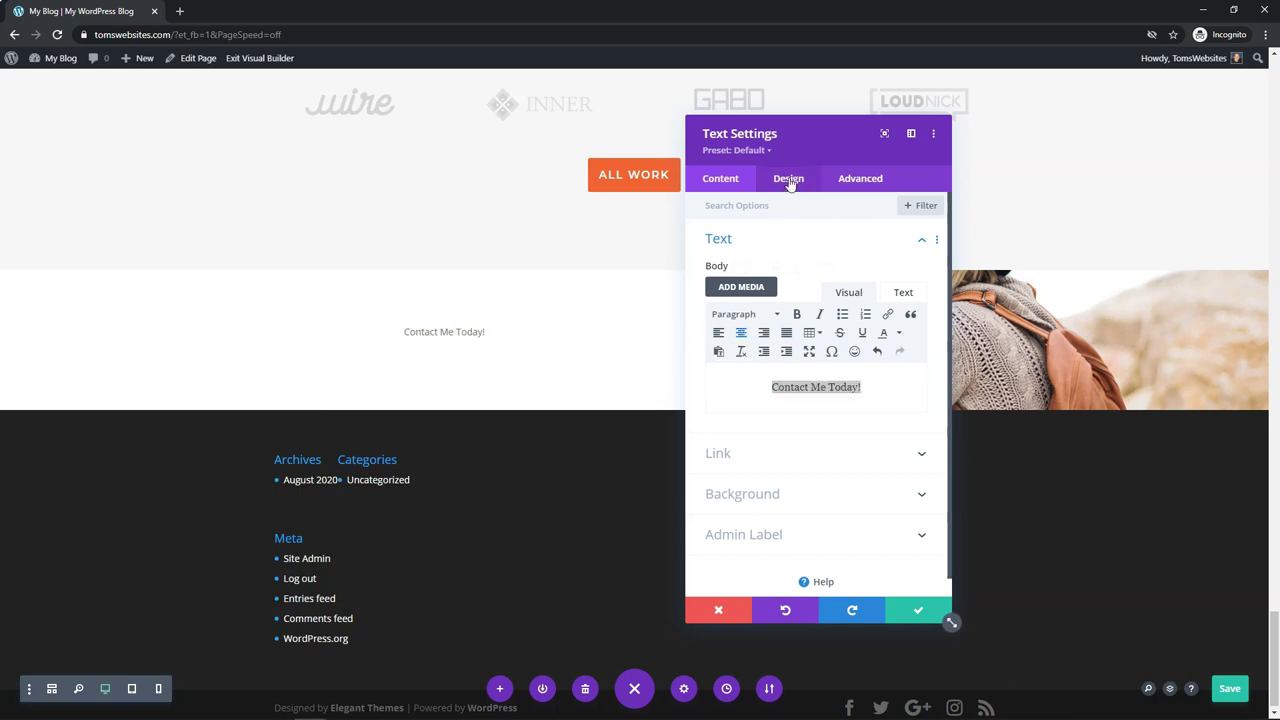
click(763, 243)
scroll(765, 365, down, 5)
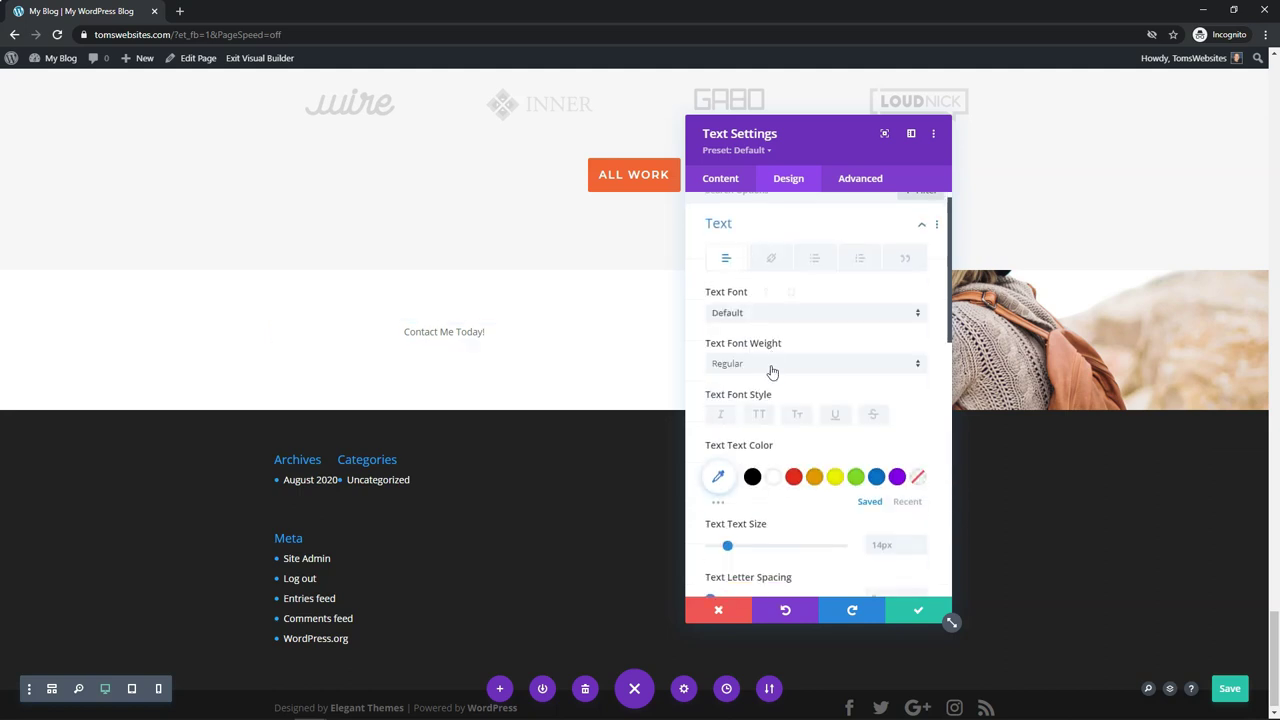
scroll(767, 298, up, 3)
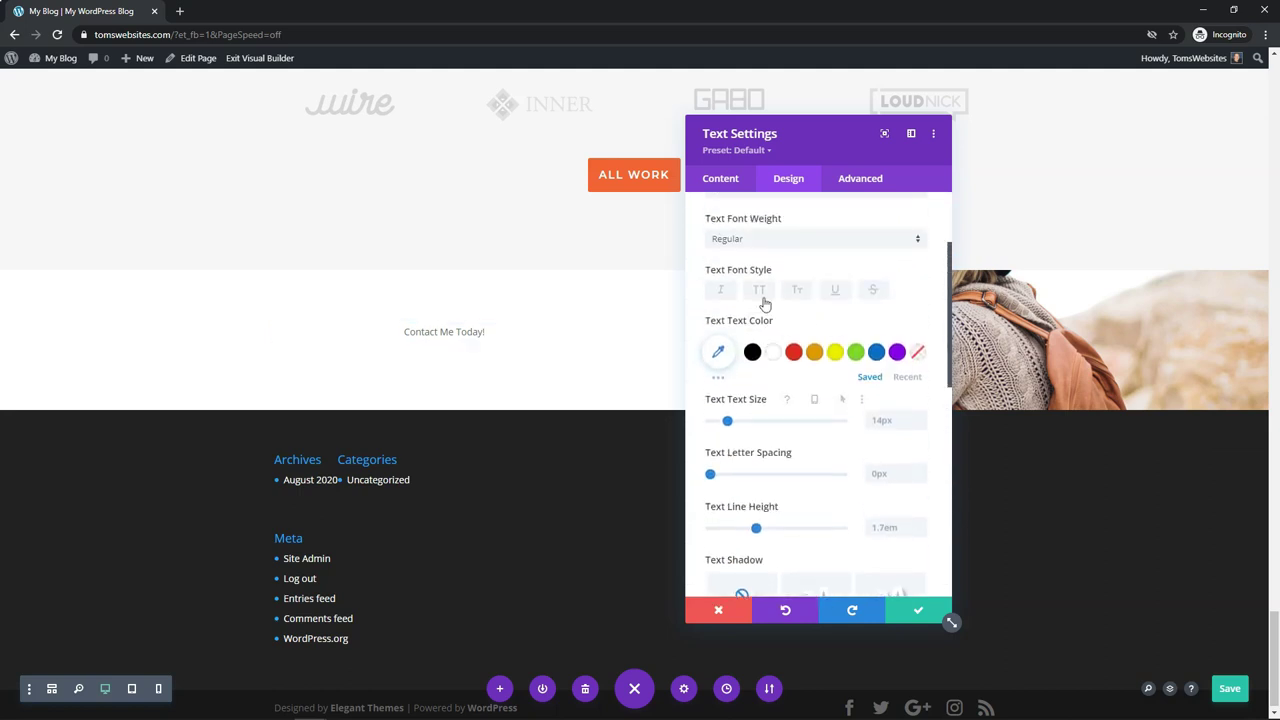
click(752, 360)
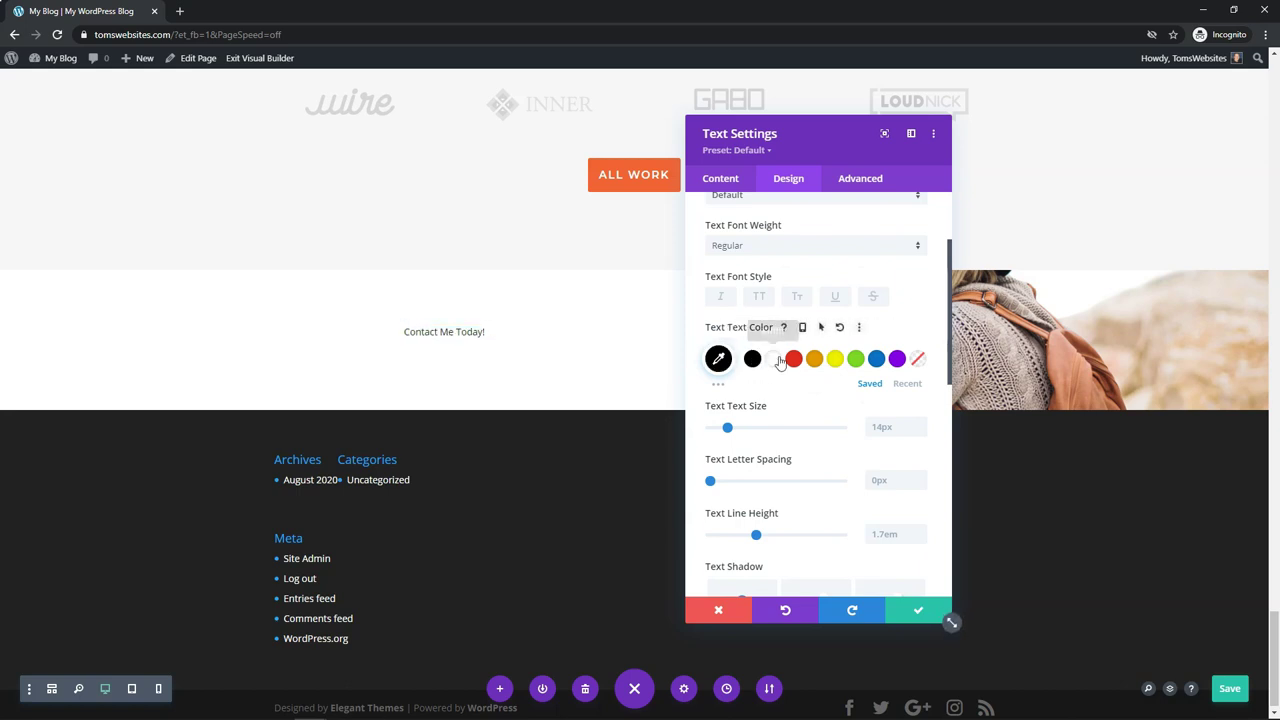
click(776, 256)
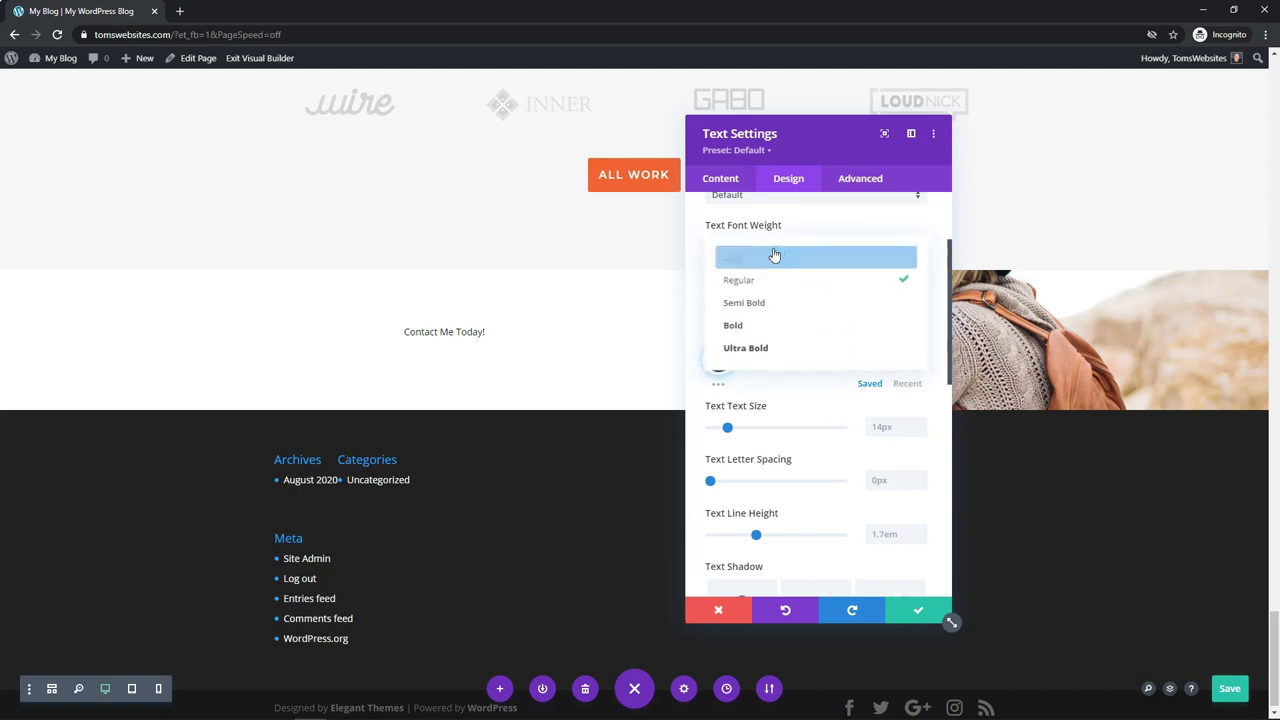
click(749, 325)
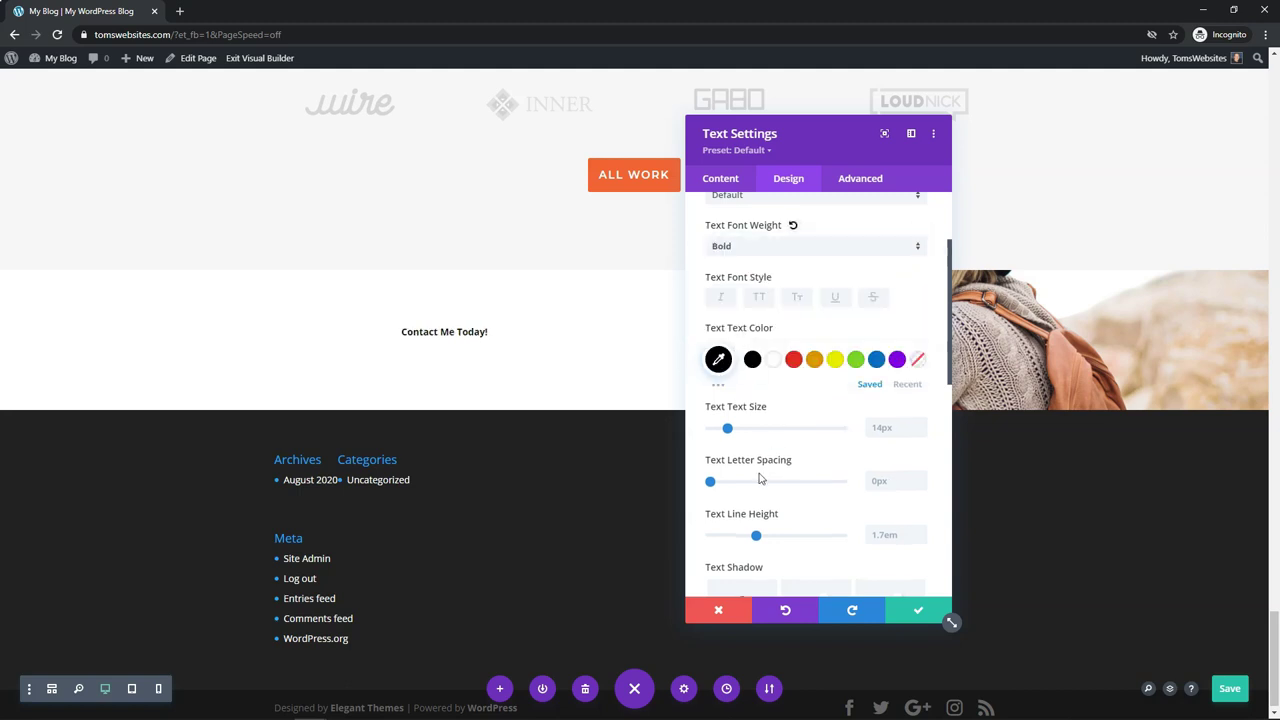
drag(728, 430, 756, 430)
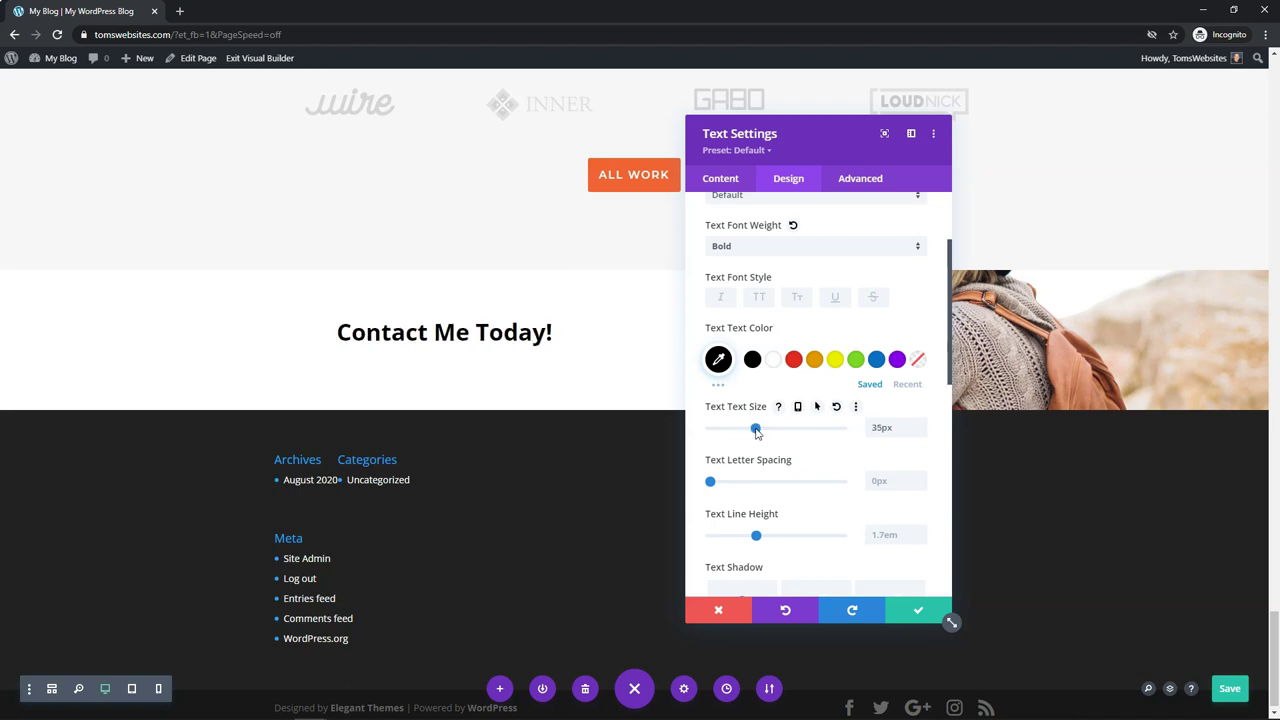
click(905, 614)
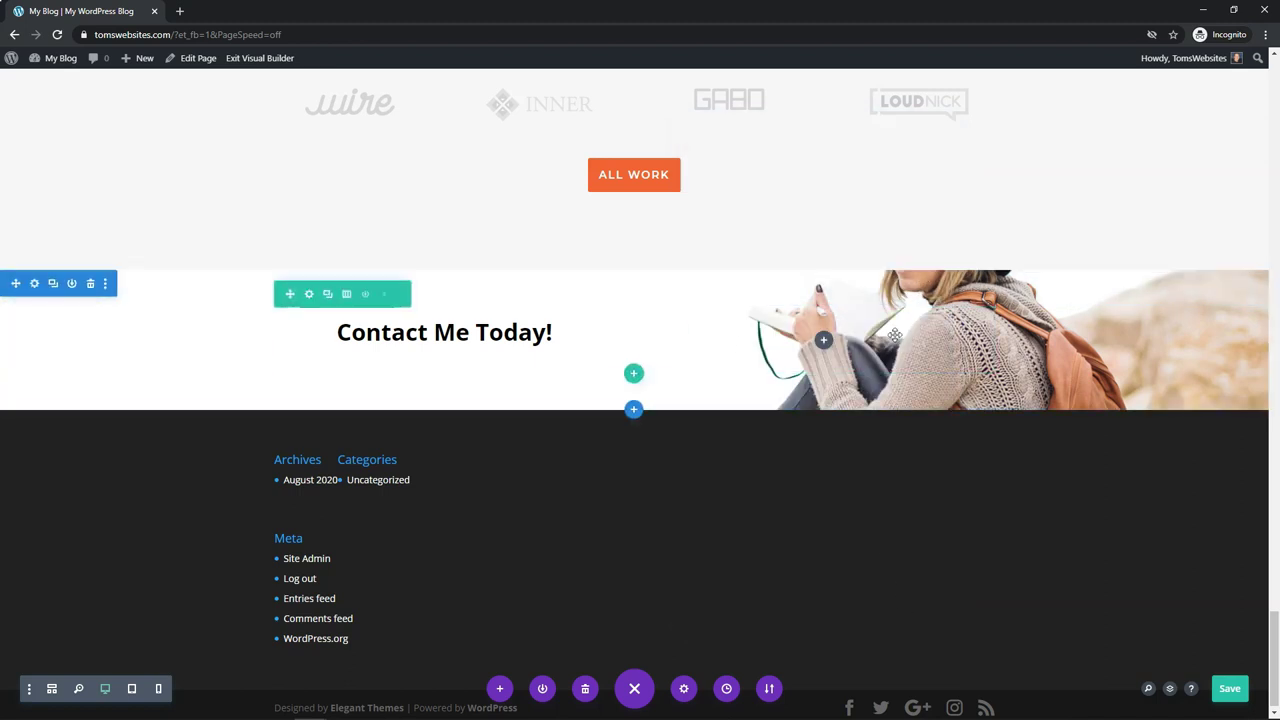
Step: Insert a Contact Form module below the heading in the same column
click(633, 375)
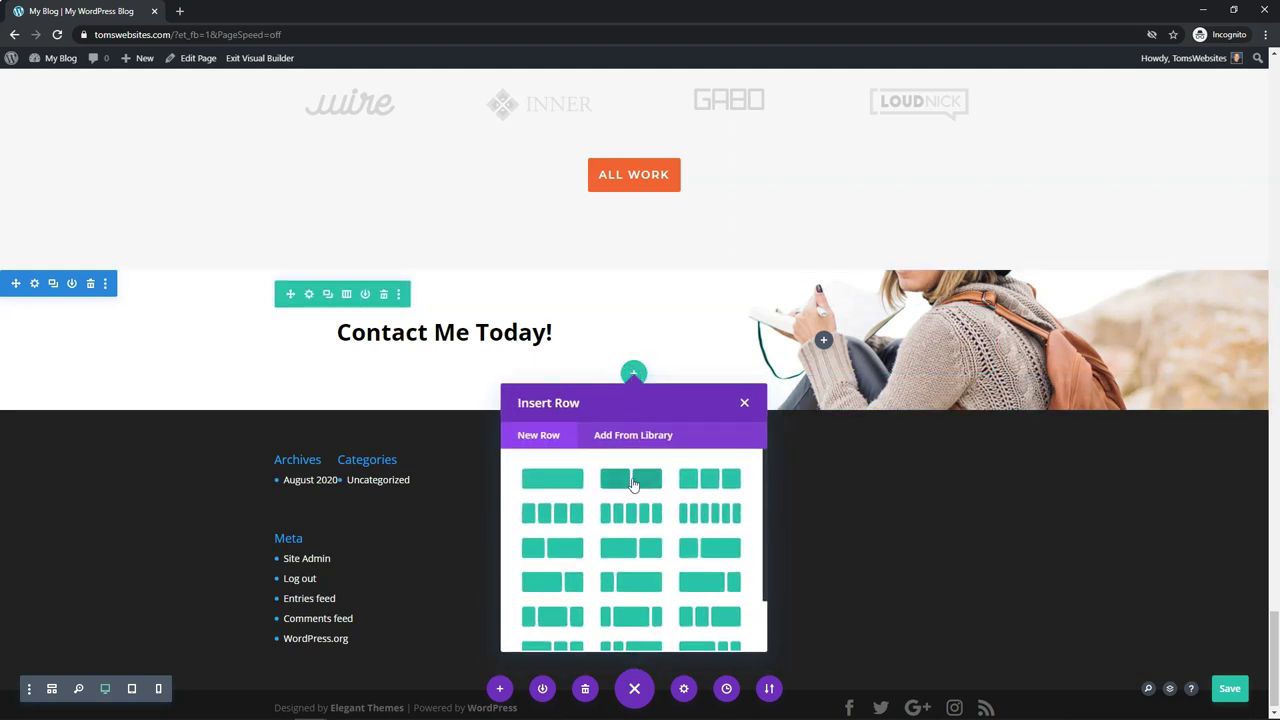
key(Escape)
click(444, 400)
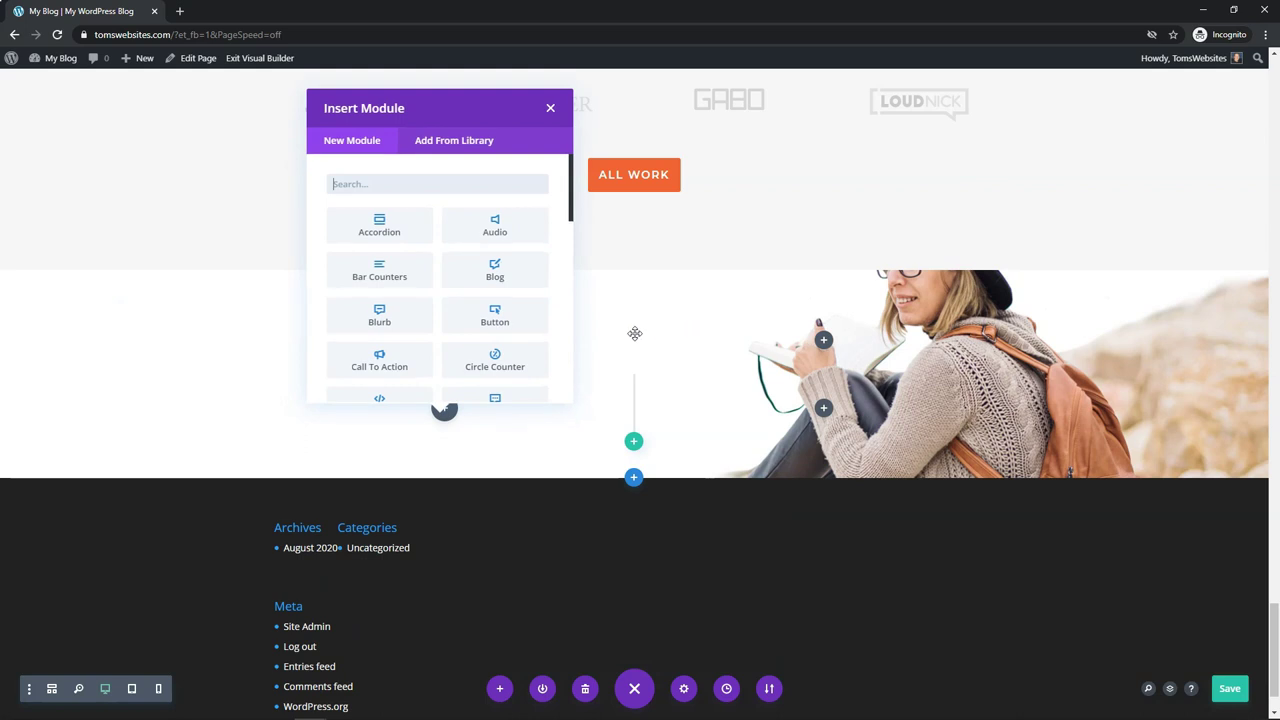
scroll(374, 357, down, 2)
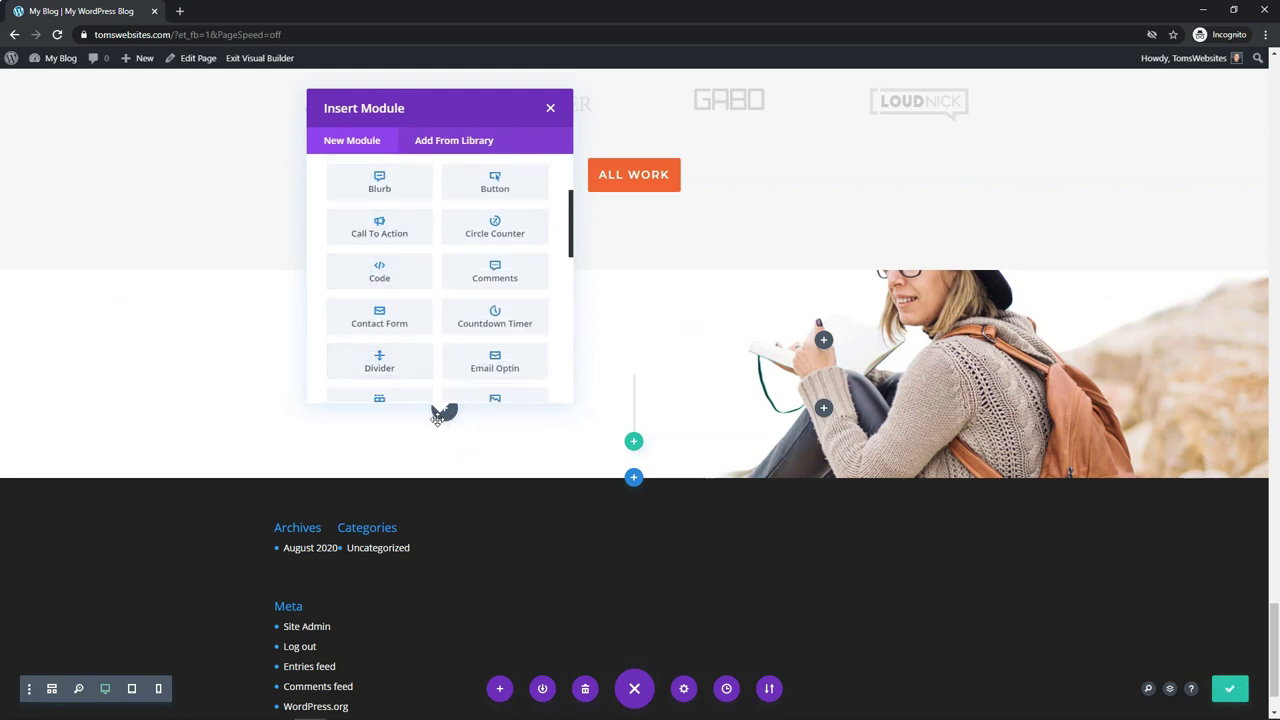
click(380, 316)
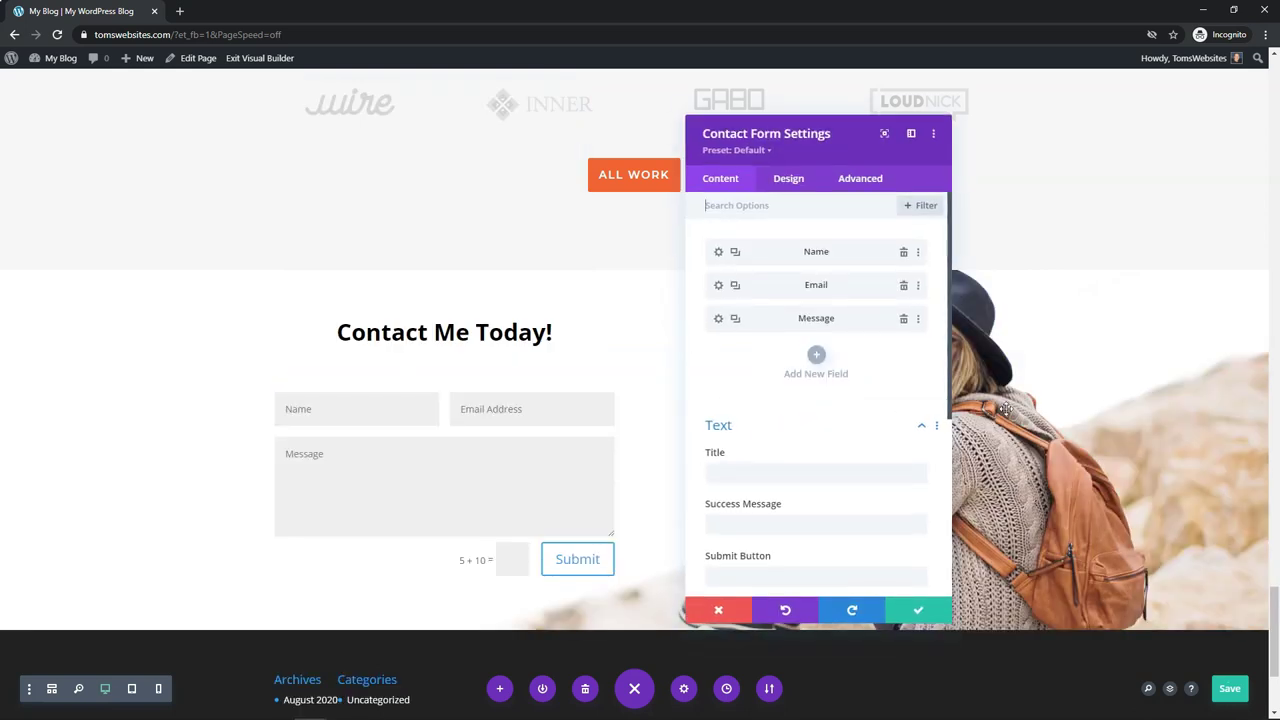
drag(826, 133, 138, 107)
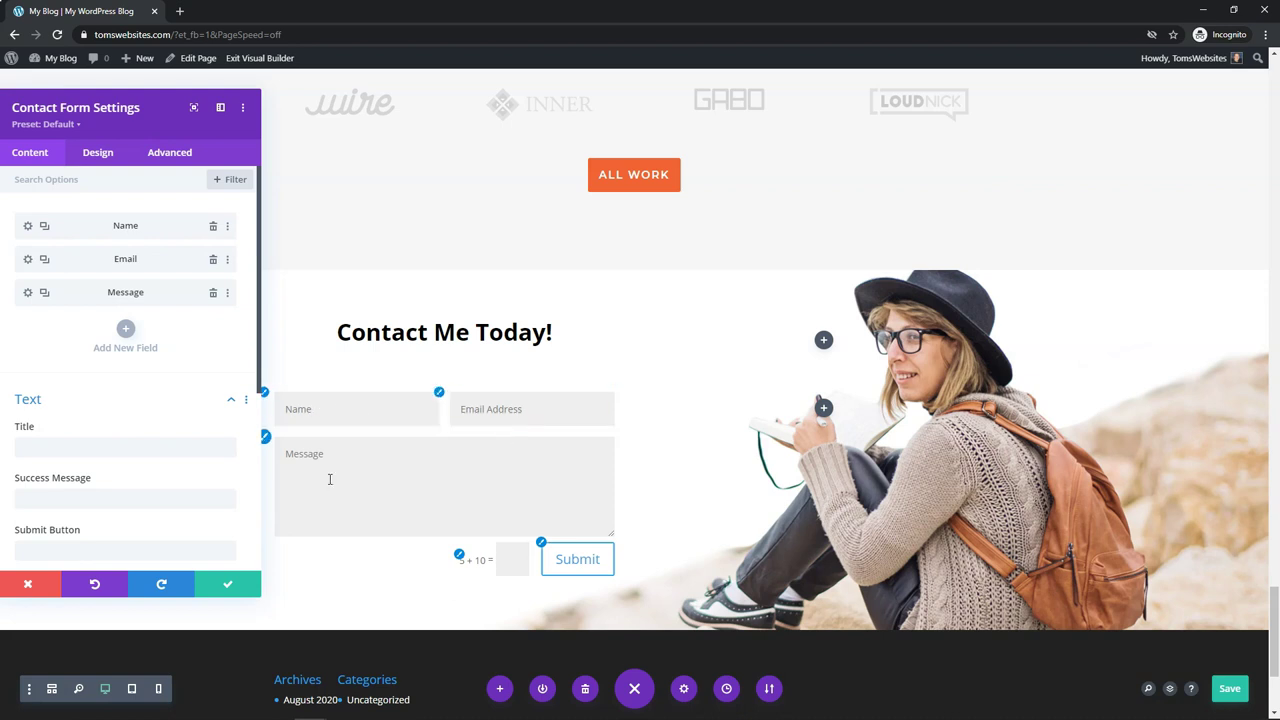
Step: Add a new Checkboxes field to the form with a single blank option
click(125, 328)
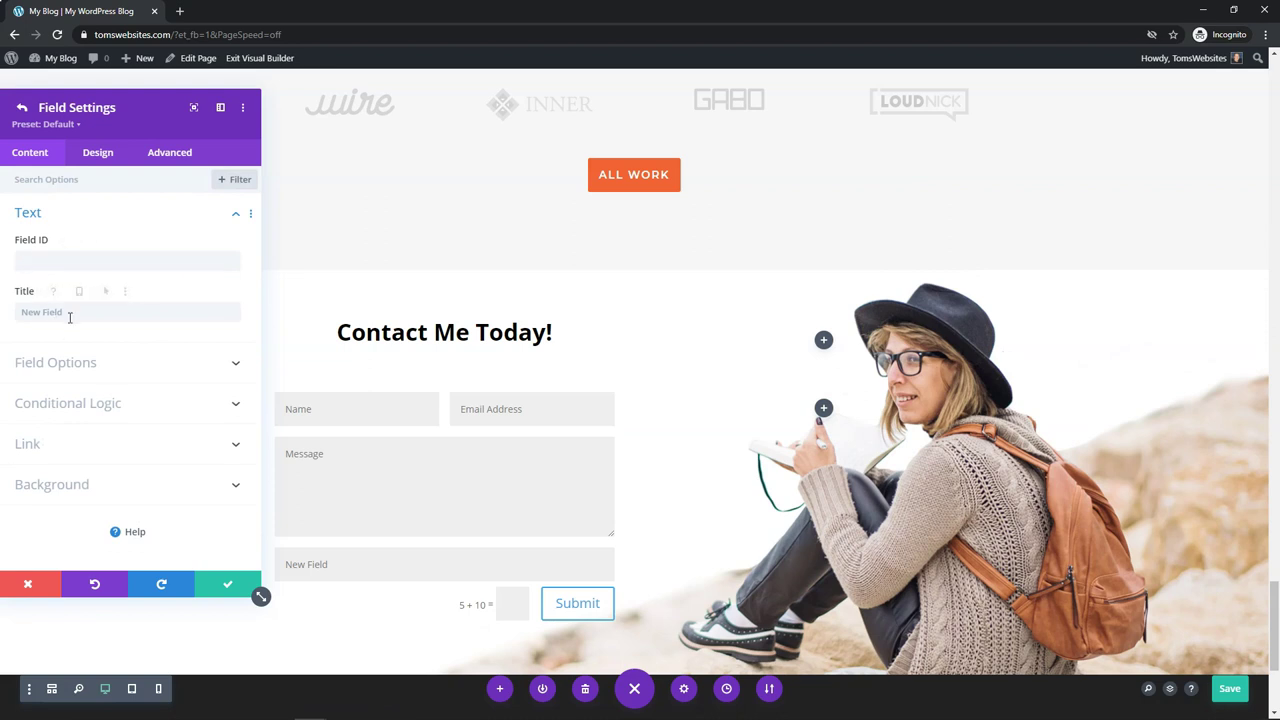
click(123, 363)
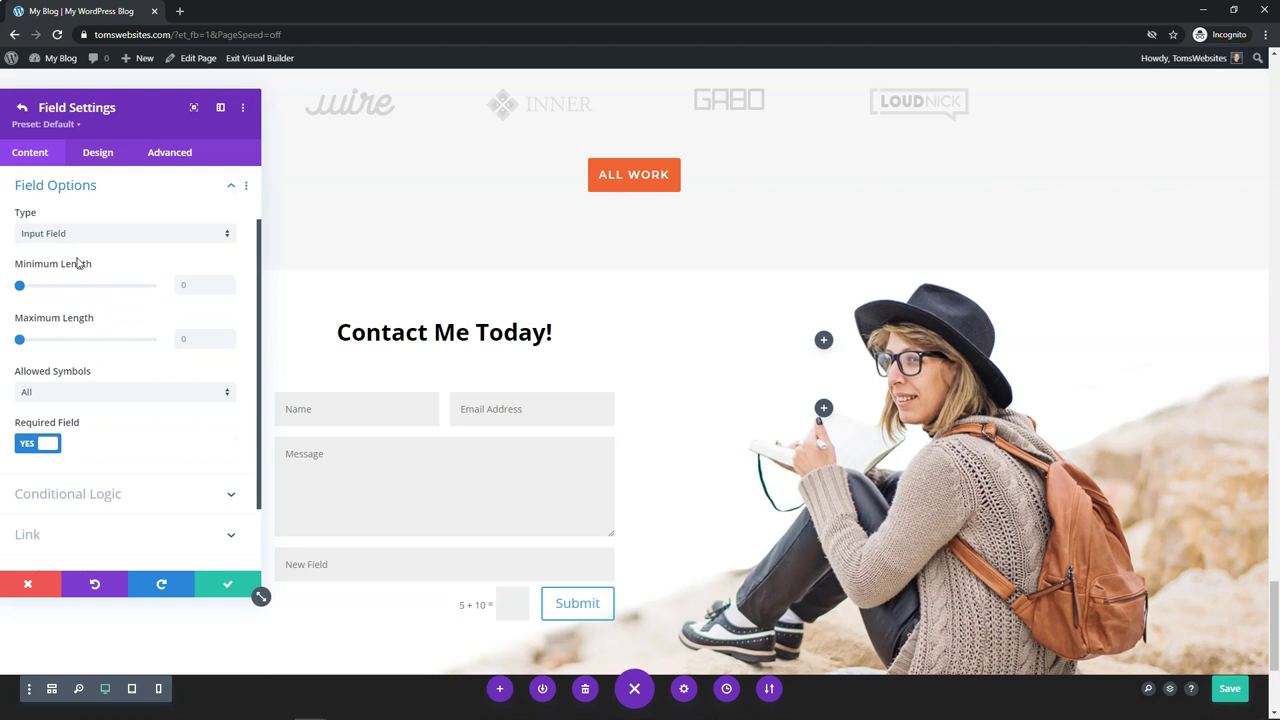
click(148, 233)
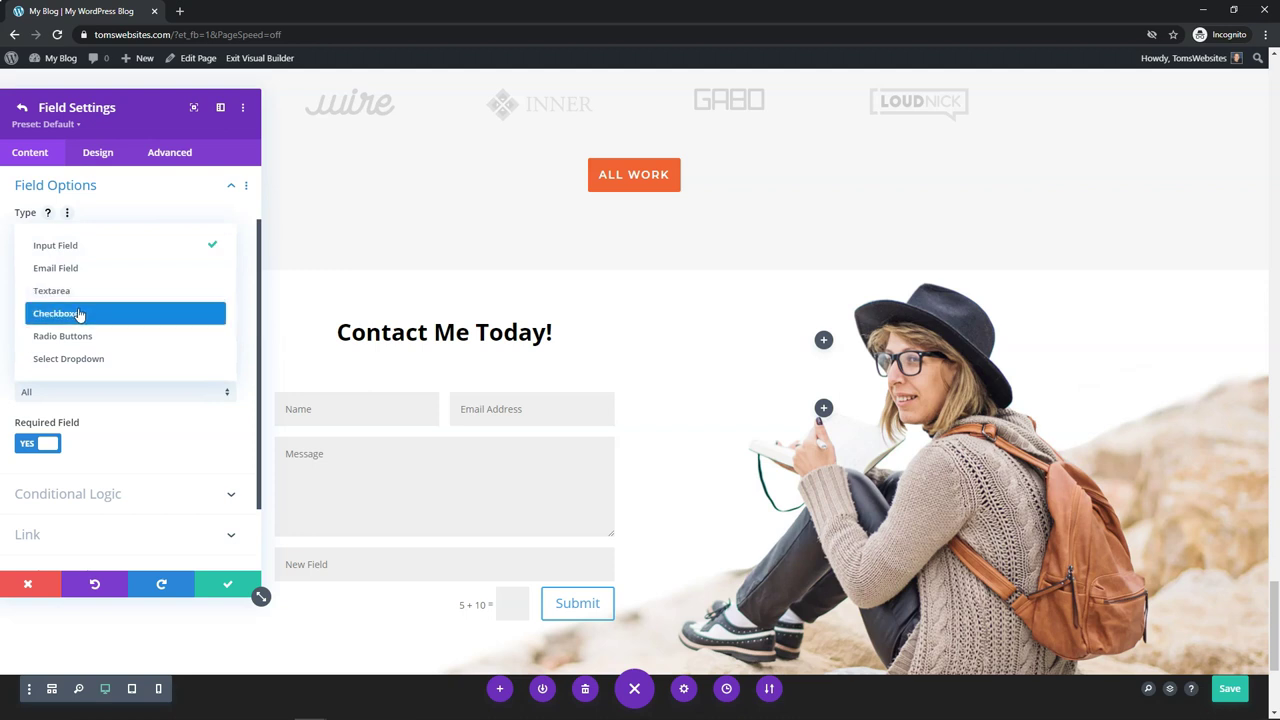
click(79, 313)
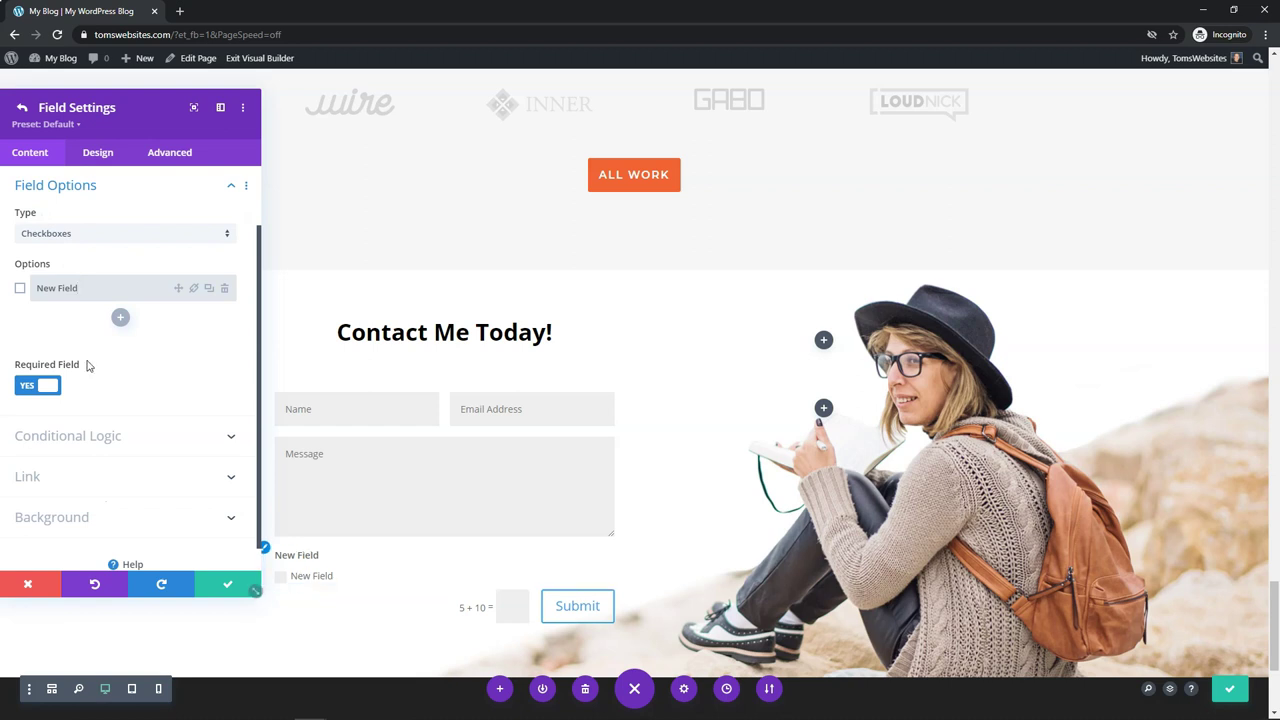
click(120, 317)
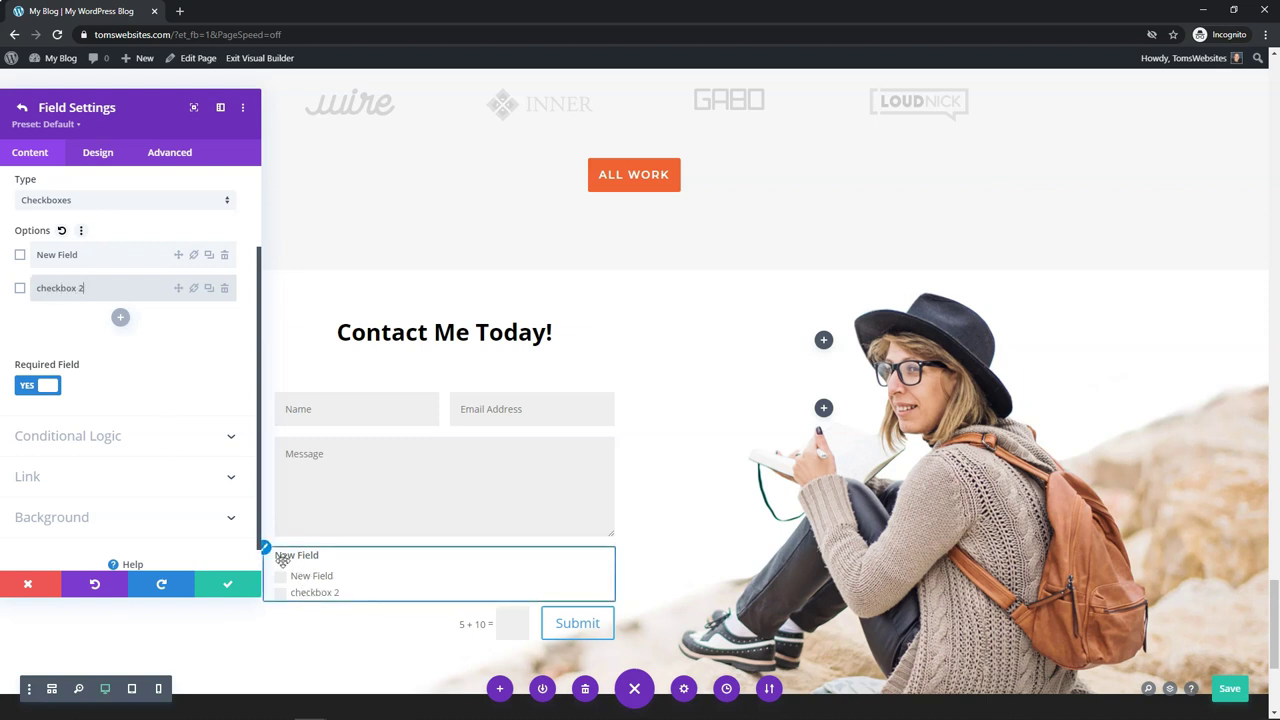
click(225, 288)
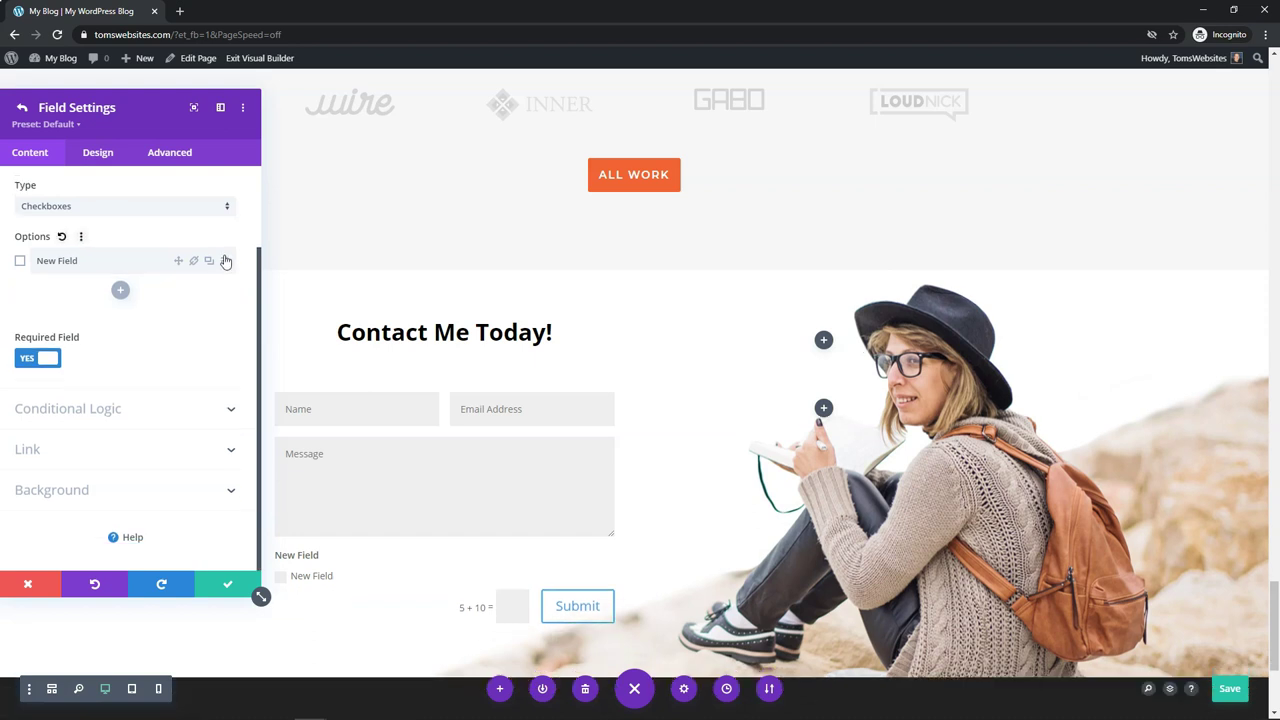
click(225, 261)
Step: Delete the new checkbox field from the contact form's field list
click(20, 109)
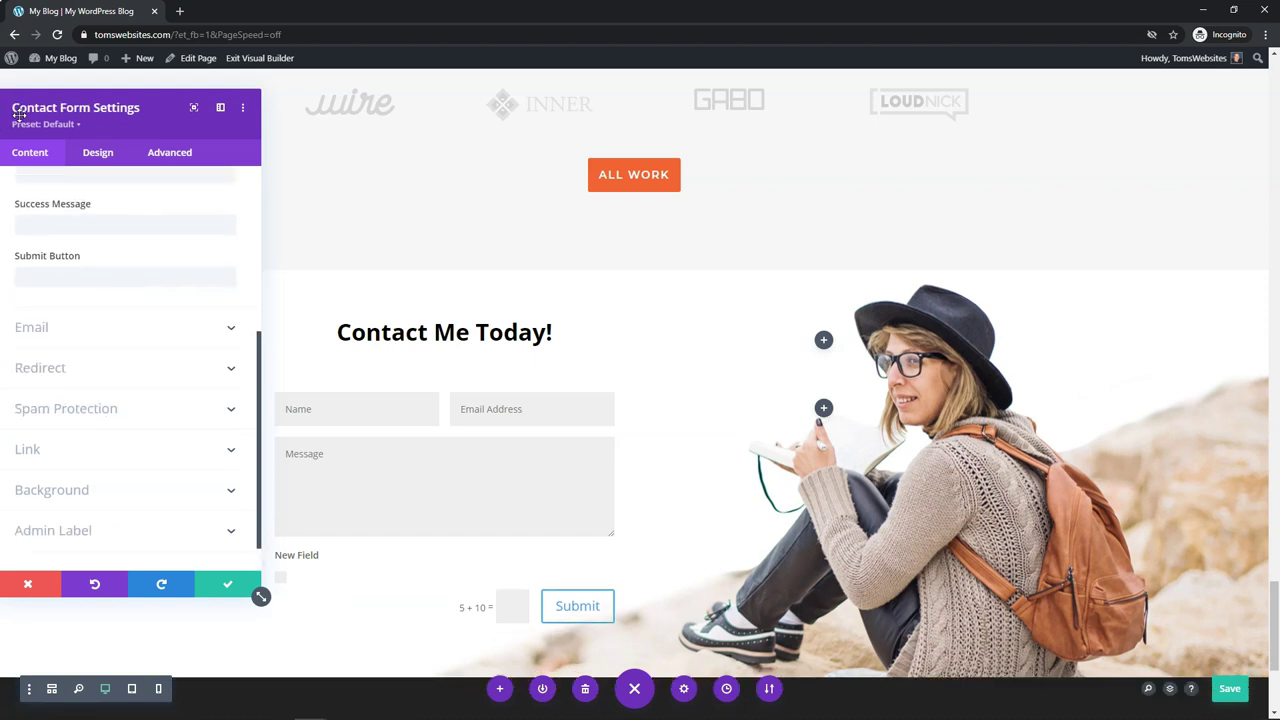
scroll(111, 400, up, 5)
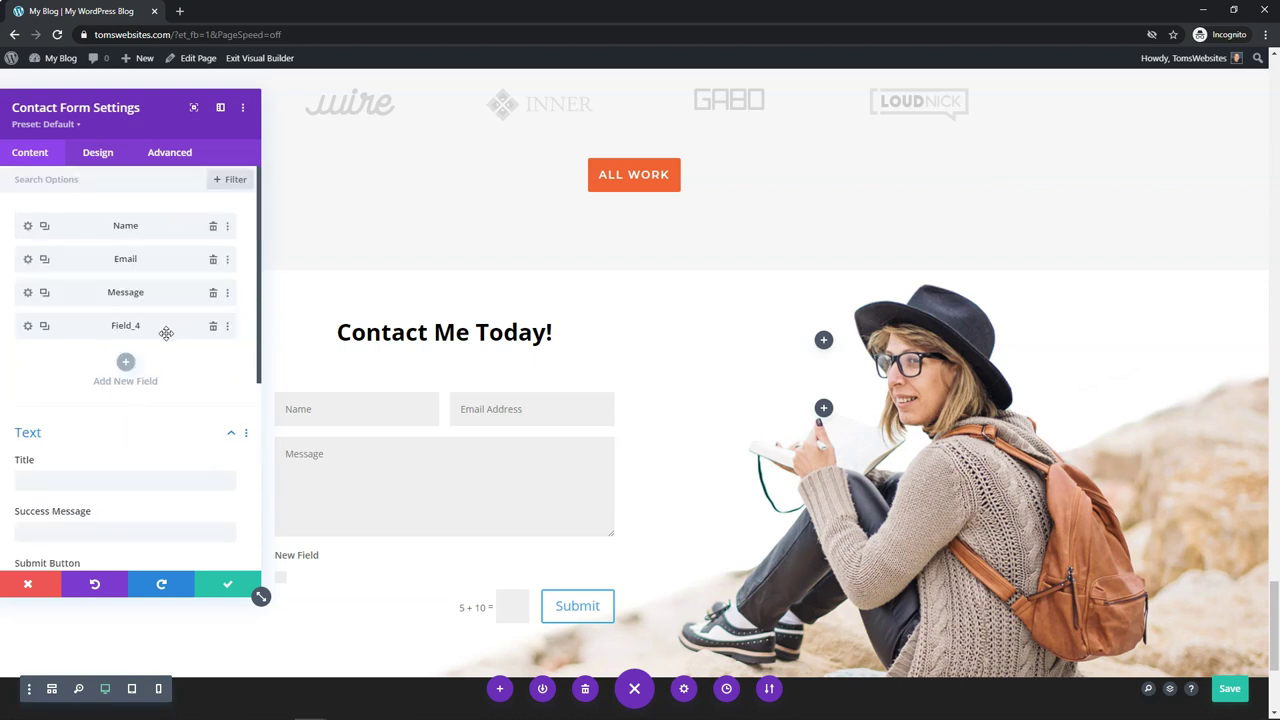
click(213, 326)
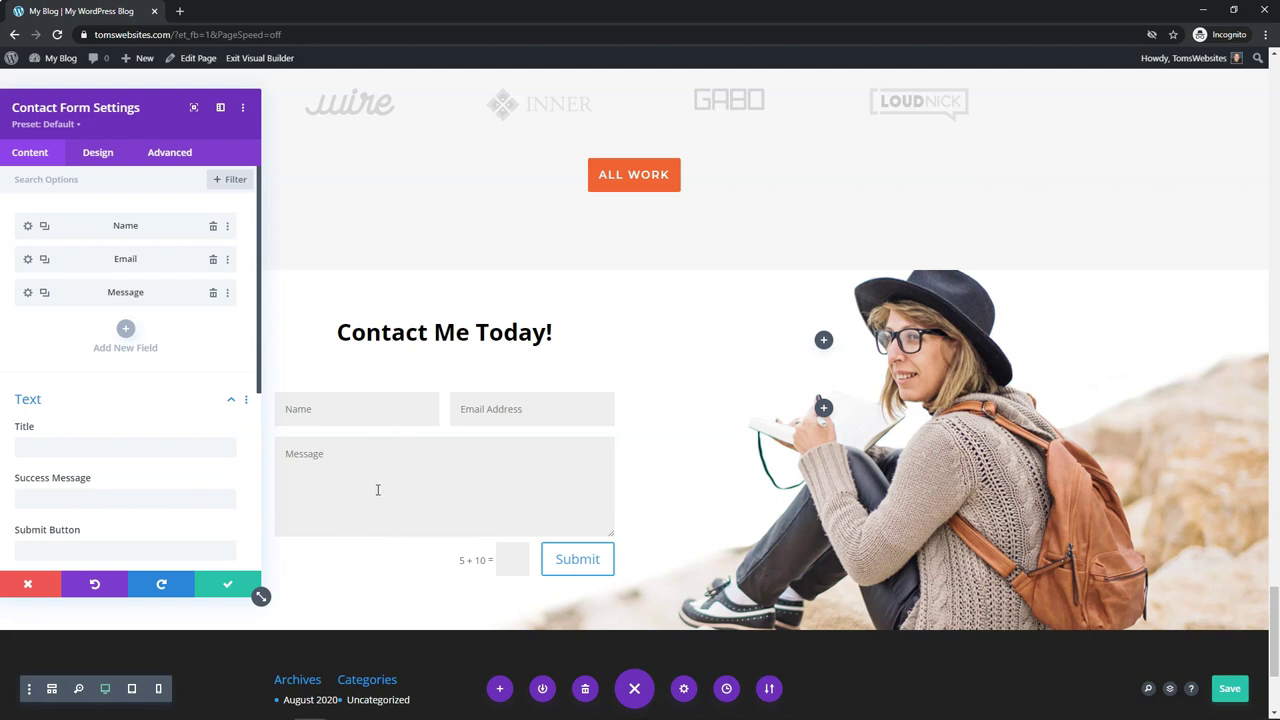
Step: Retitle the Name field as 'First Name'
click(28, 227)
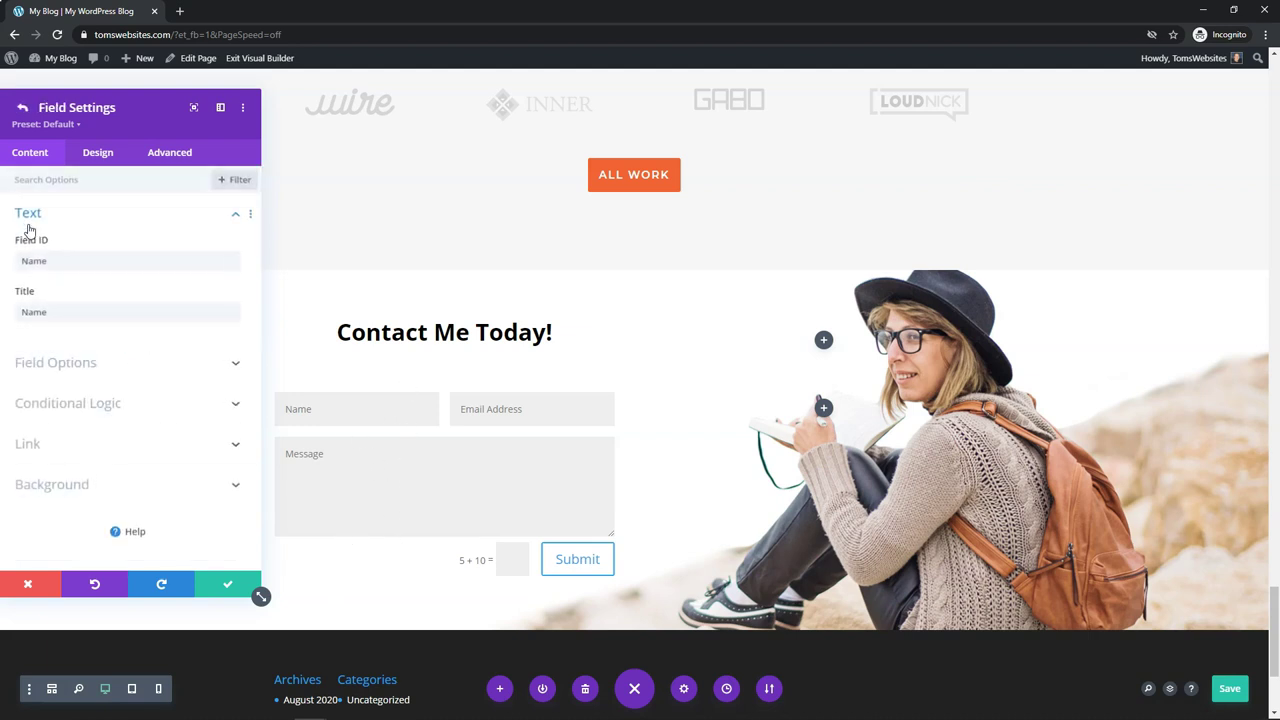
double_click(34, 312)
click(28, 313)
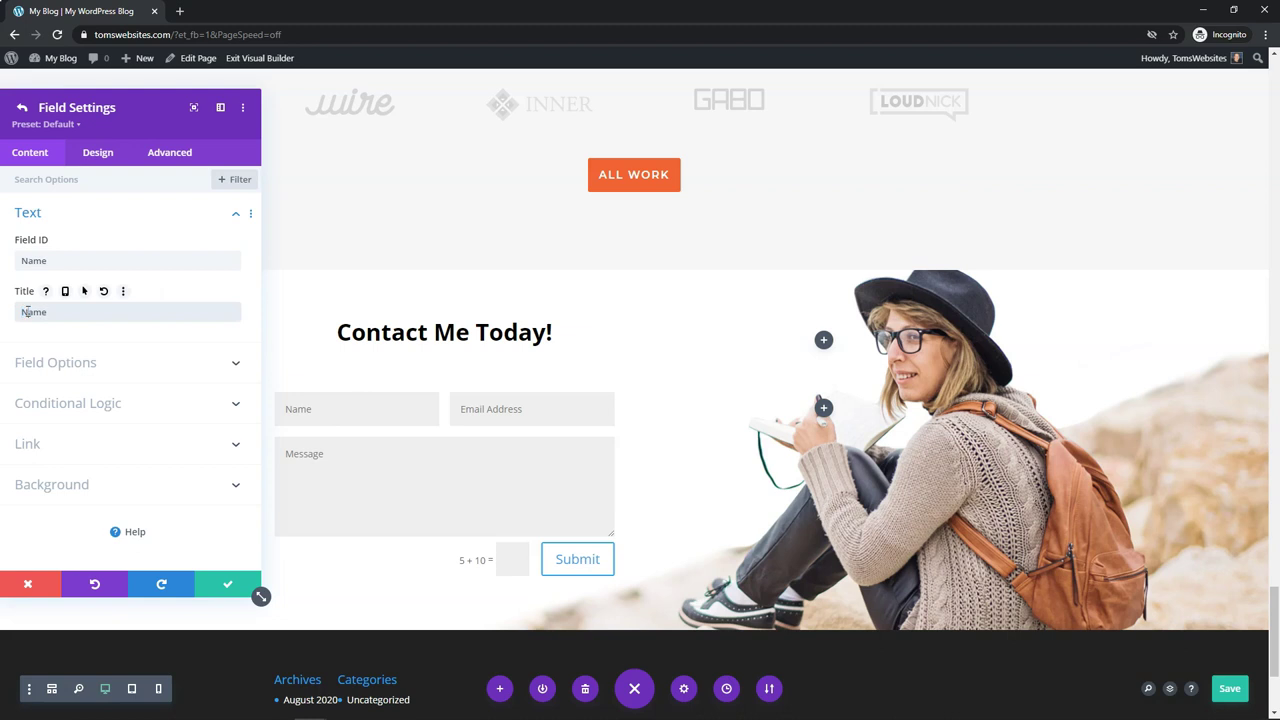
text(First)
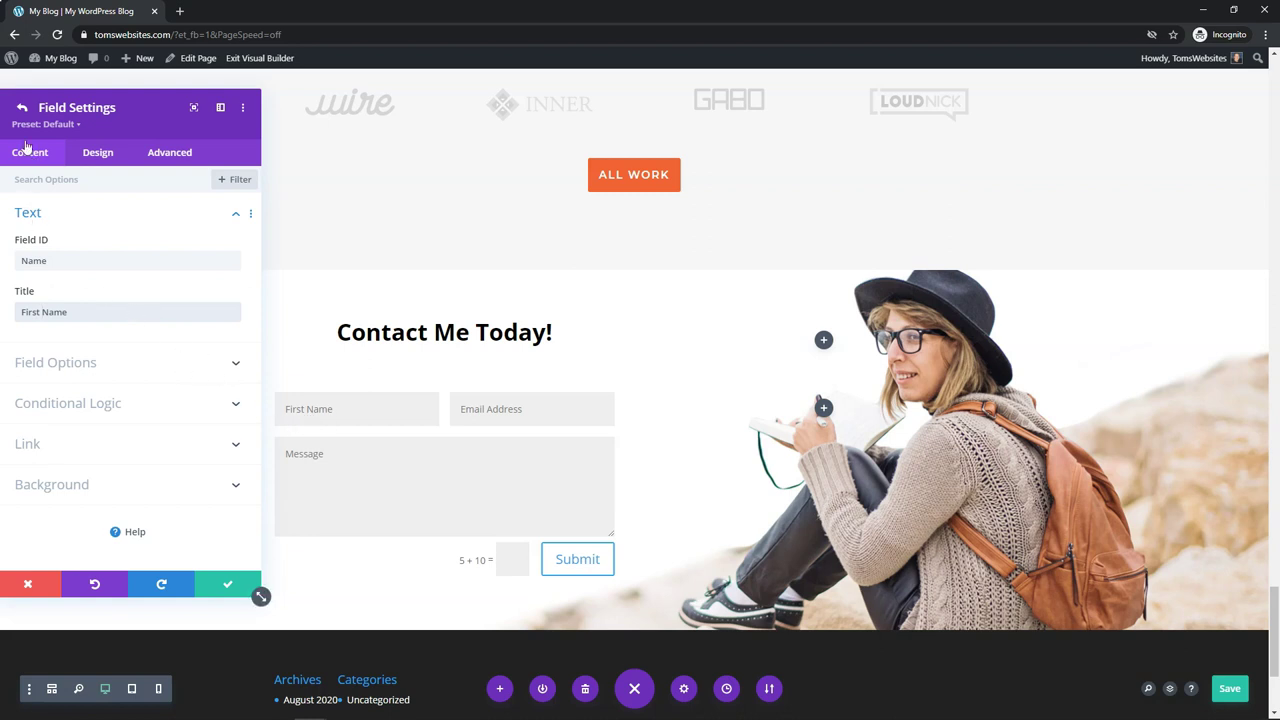
click(21, 110)
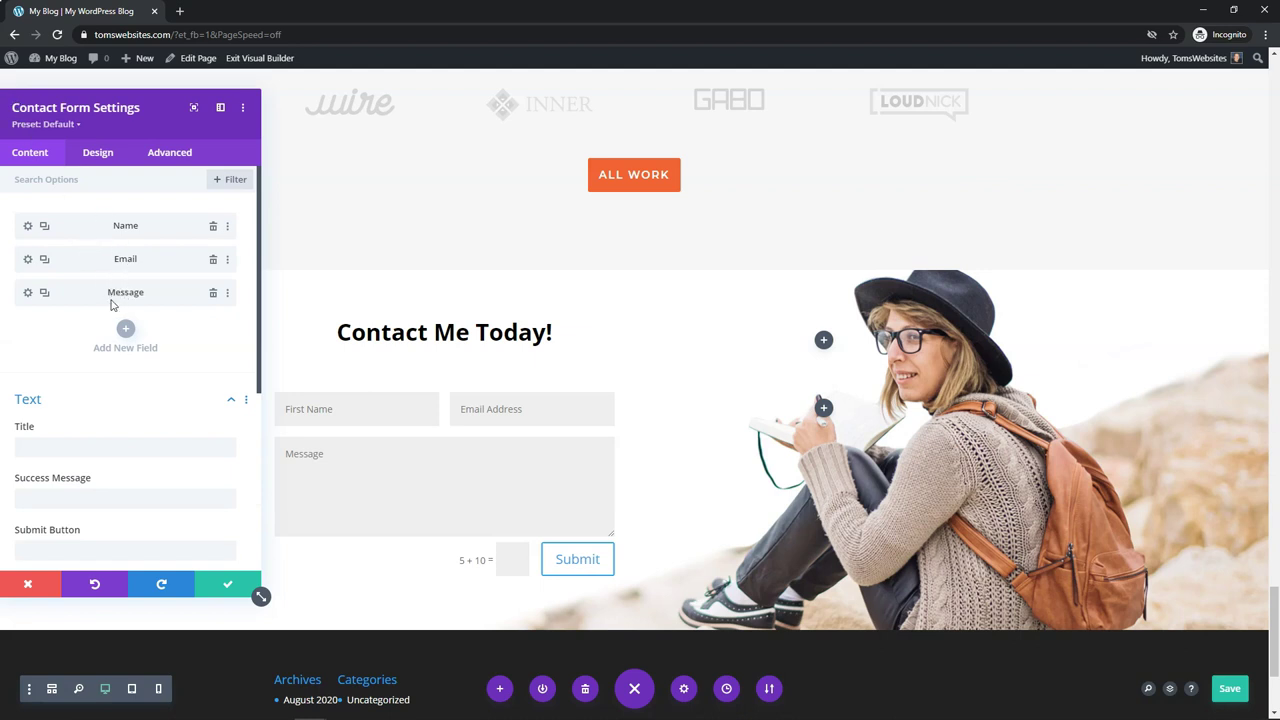
scroll(112, 305, down, 3)
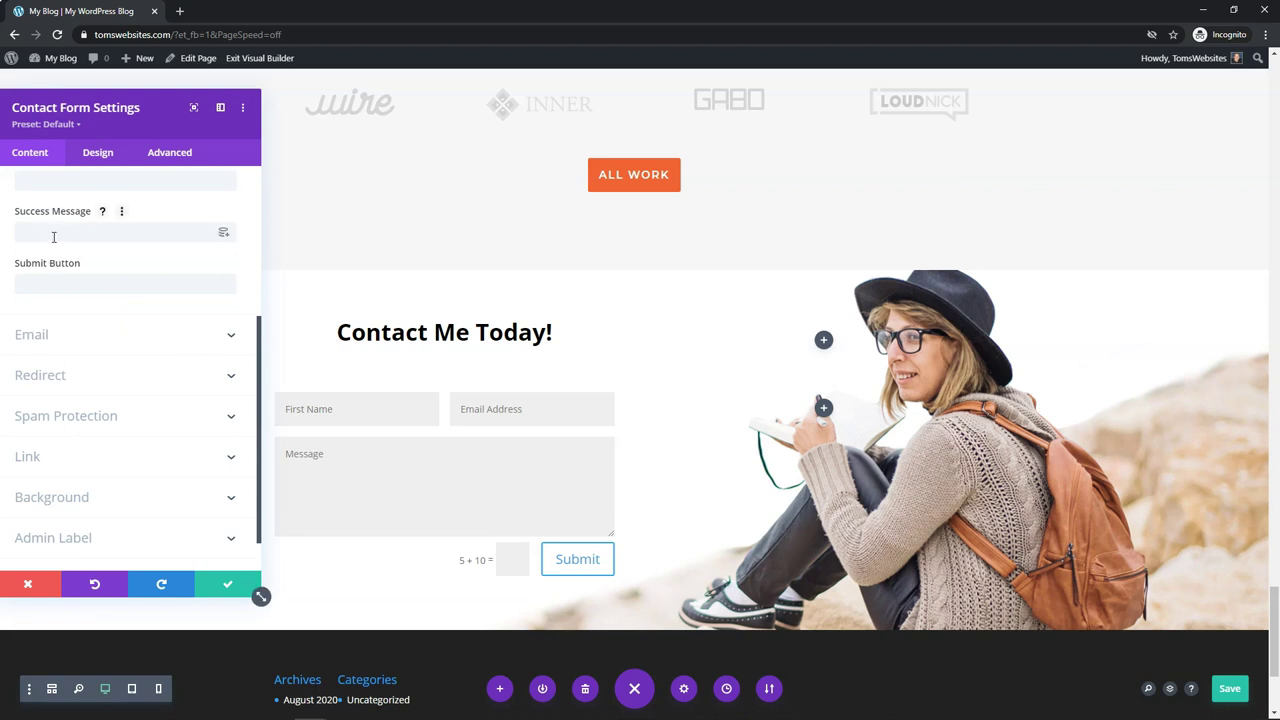
click(102, 212)
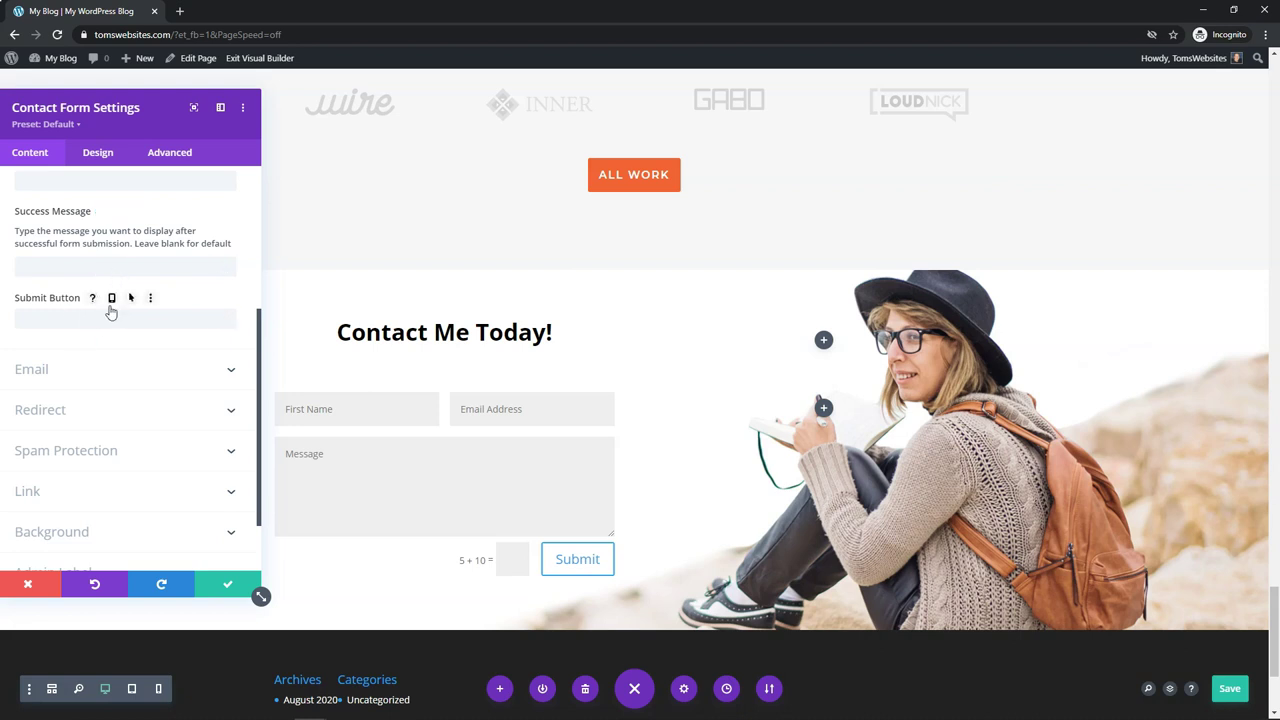
scroll(95, 285, up, 2)
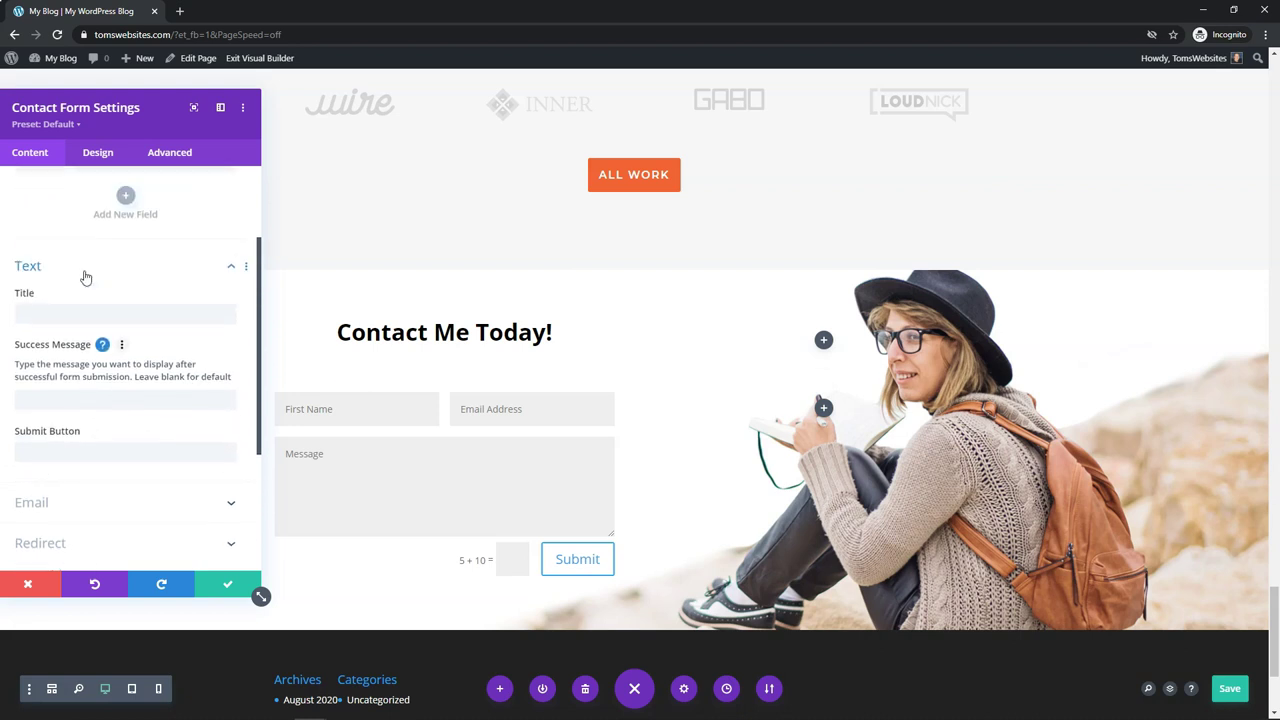
click(232, 269)
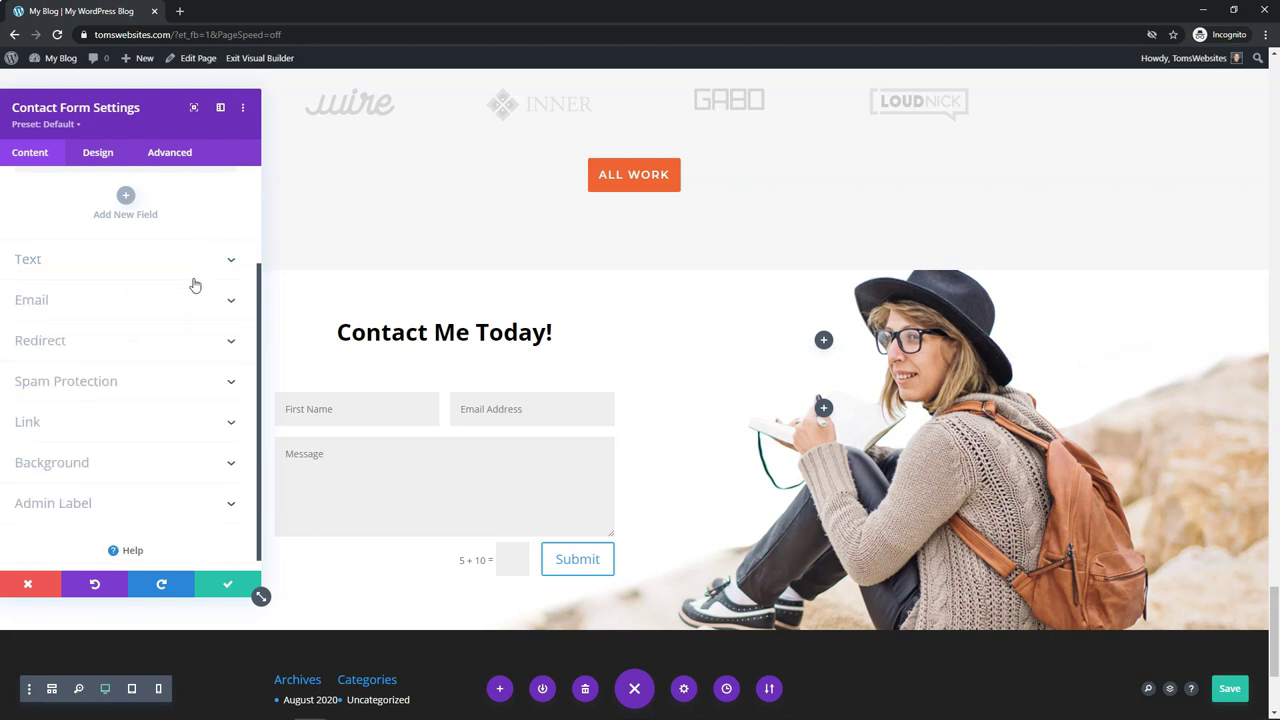
Step: Enter the recipient e-mail address in the contact form's Email settings
click(55, 303)
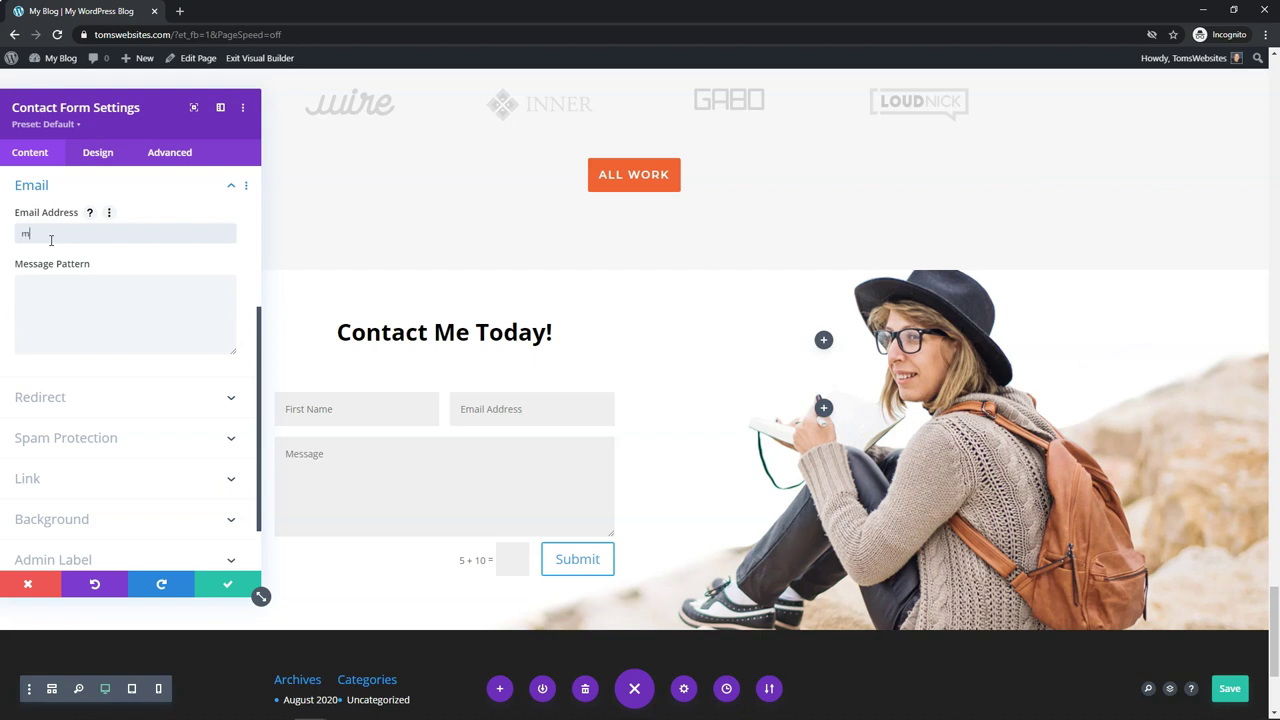
Step: Switch the basic captcha off and back on under Spam Protection
click(85, 440)
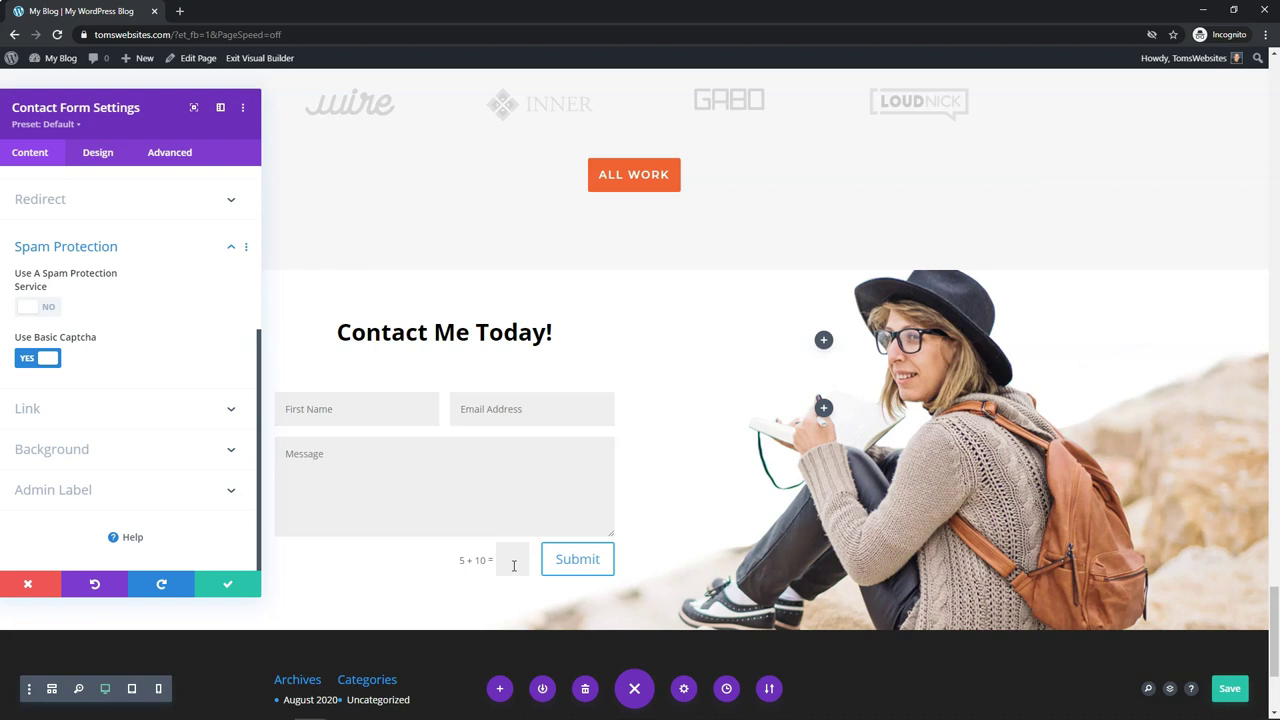
click(26, 358)
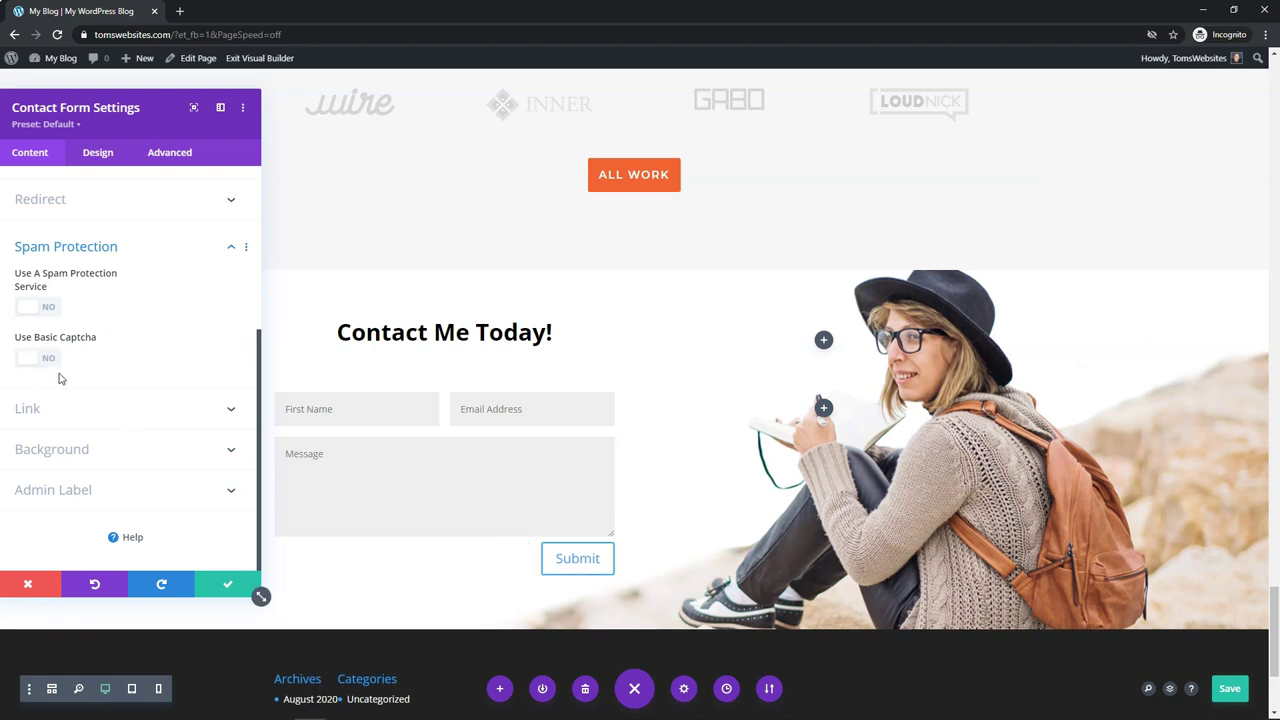
click(50, 360)
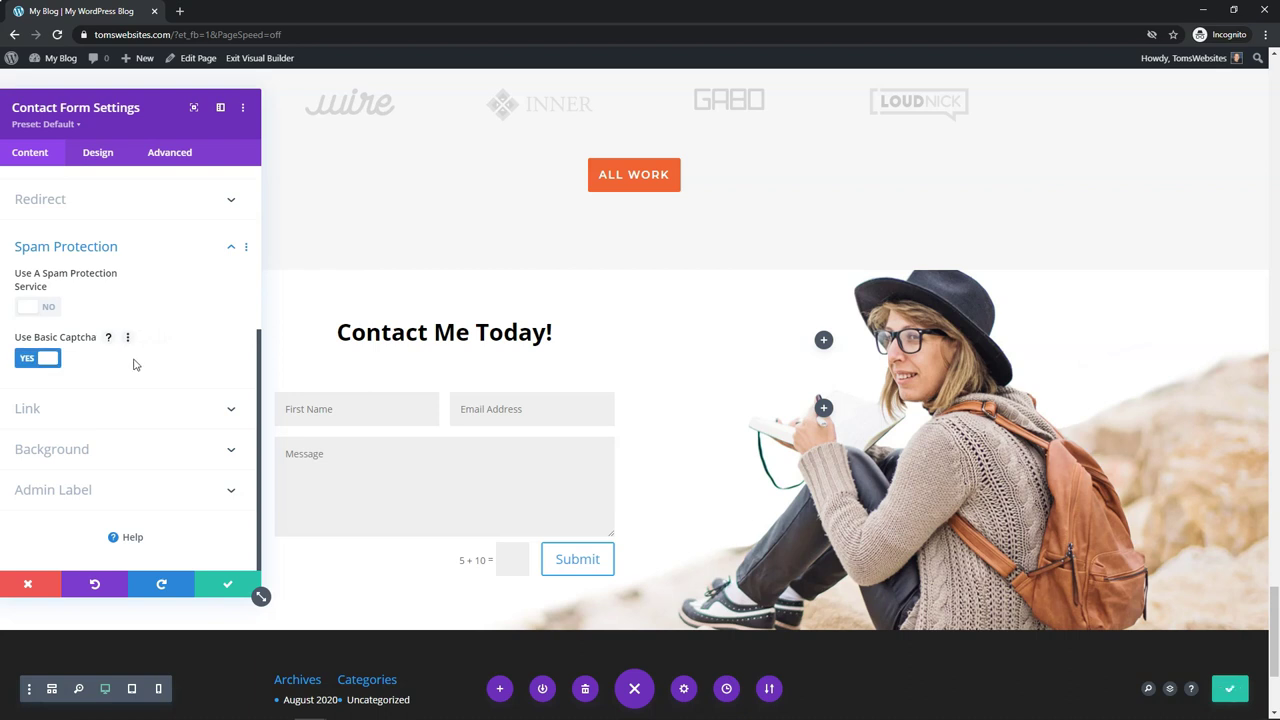
Step: Apply the red saved swatch as the form background, then reset it to none
click(106, 454)
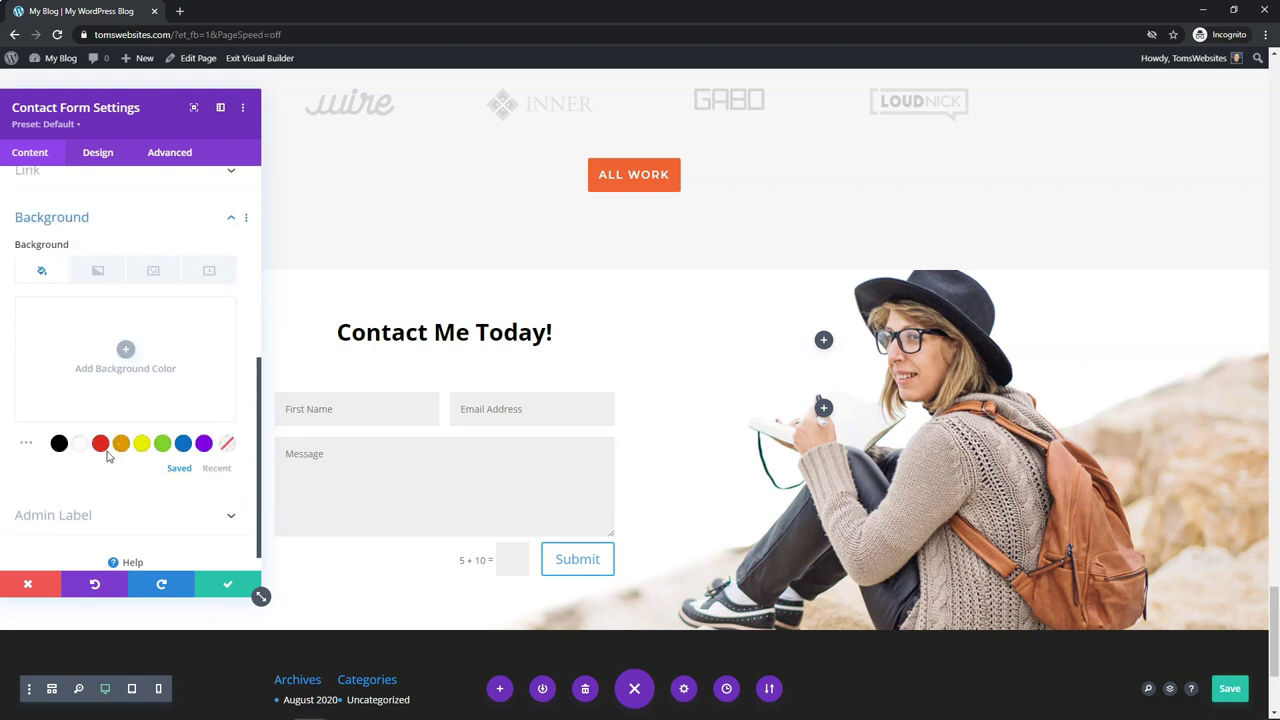
click(101, 419)
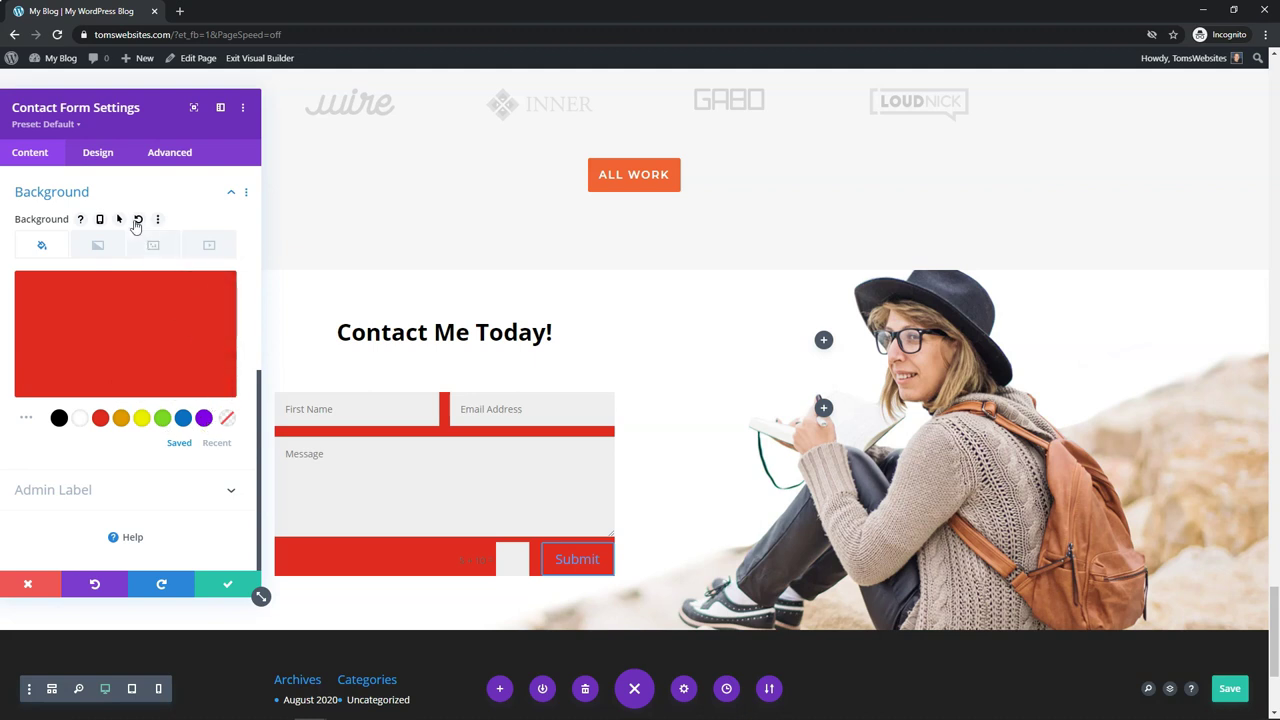
click(138, 220)
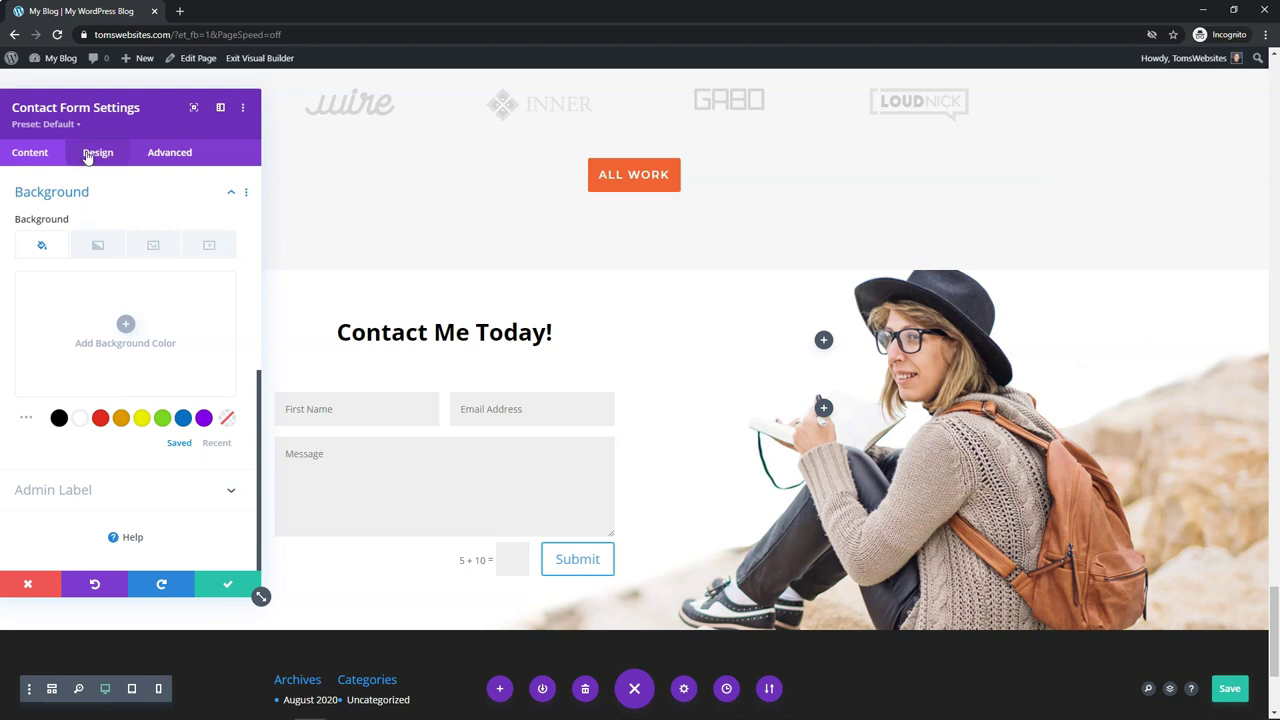
Step: Try a deep red-orange background and white text on the contact form fields
click(88, 156)
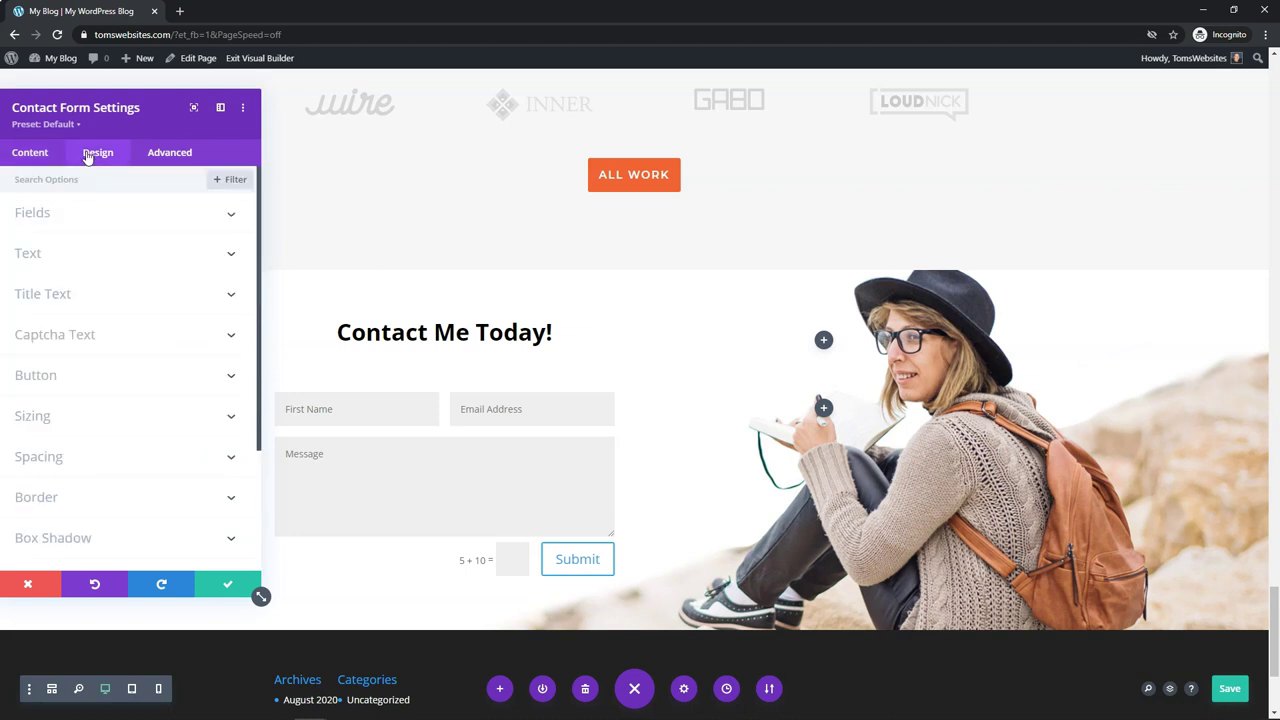
click(50, 219)
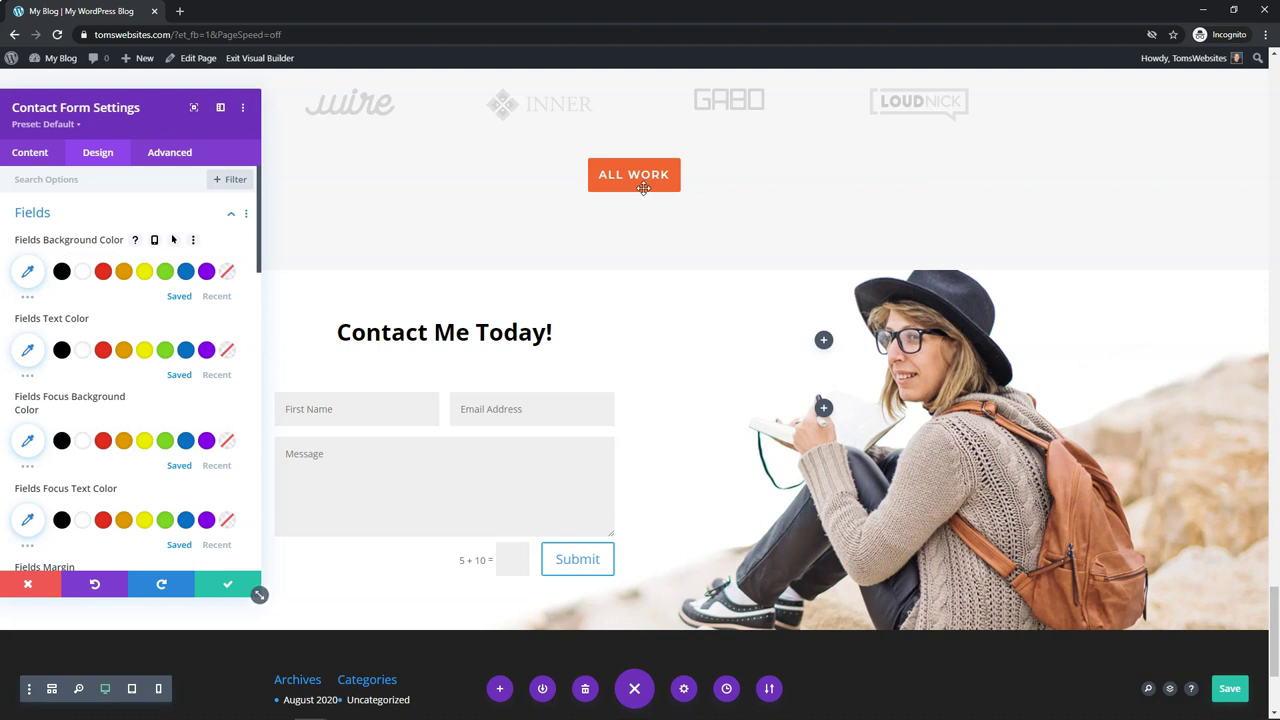
mouse_move(636, 182)
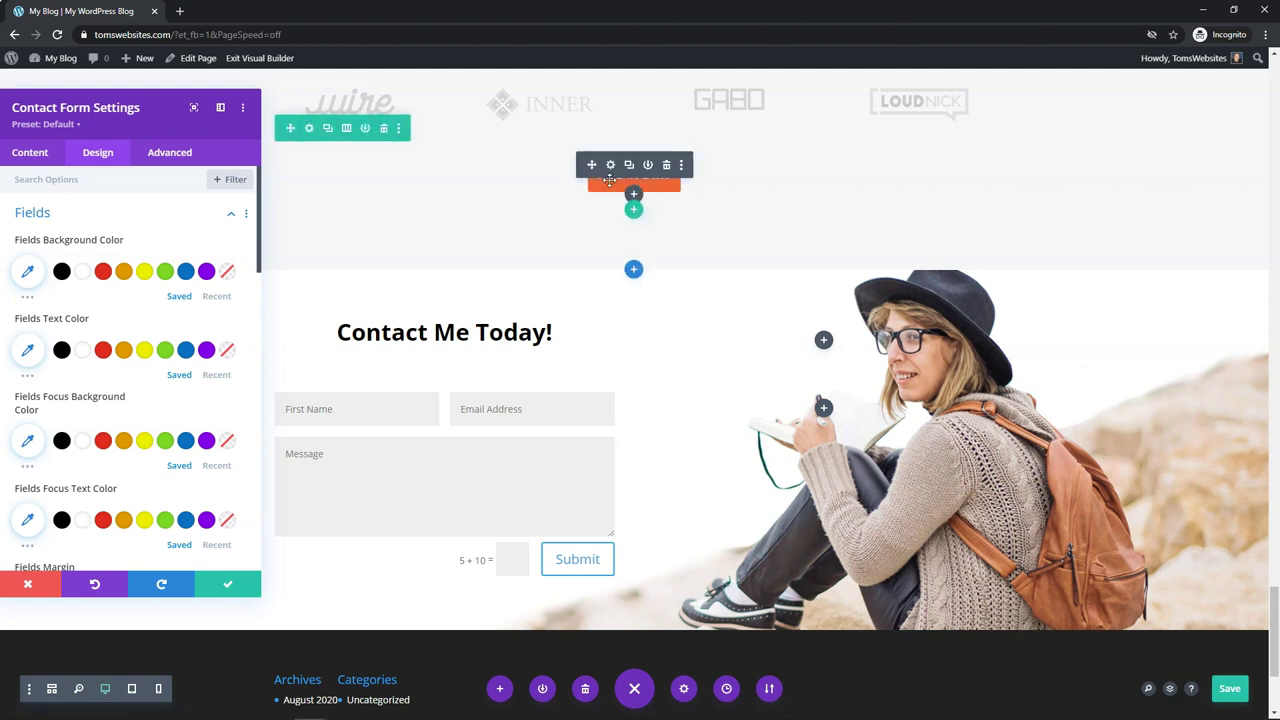
click(122, 273)
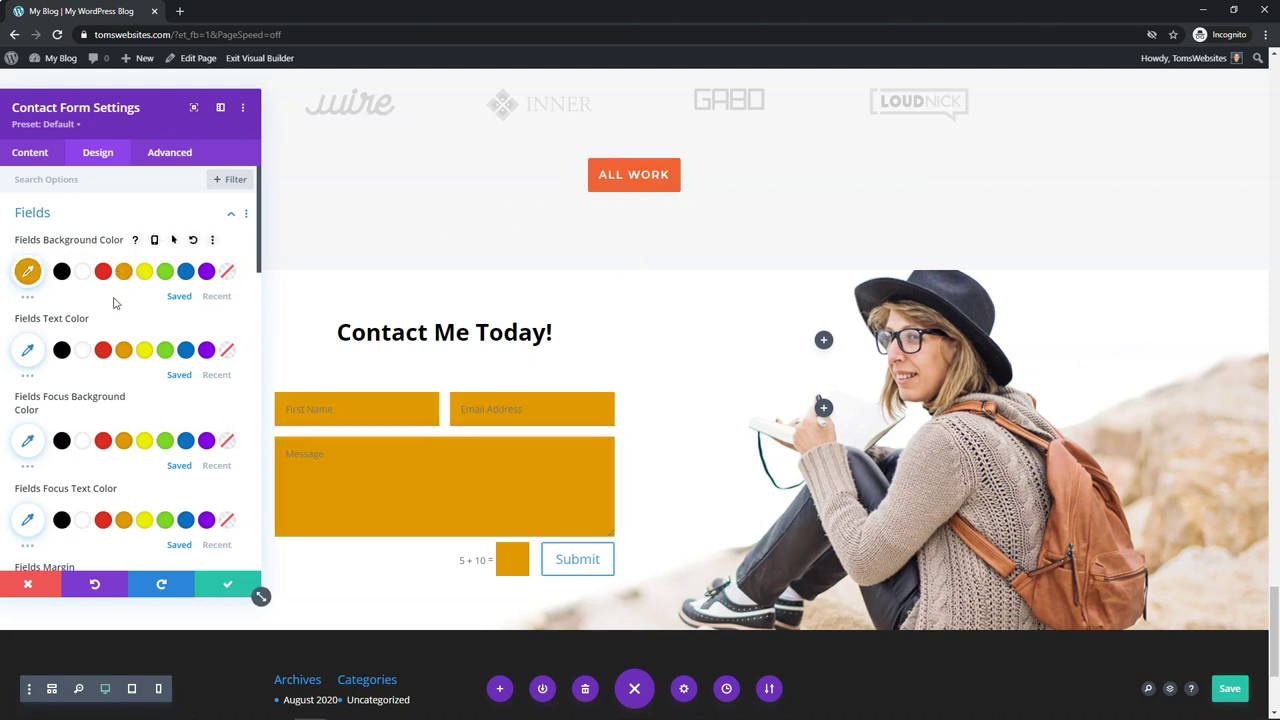
click(30, 278)
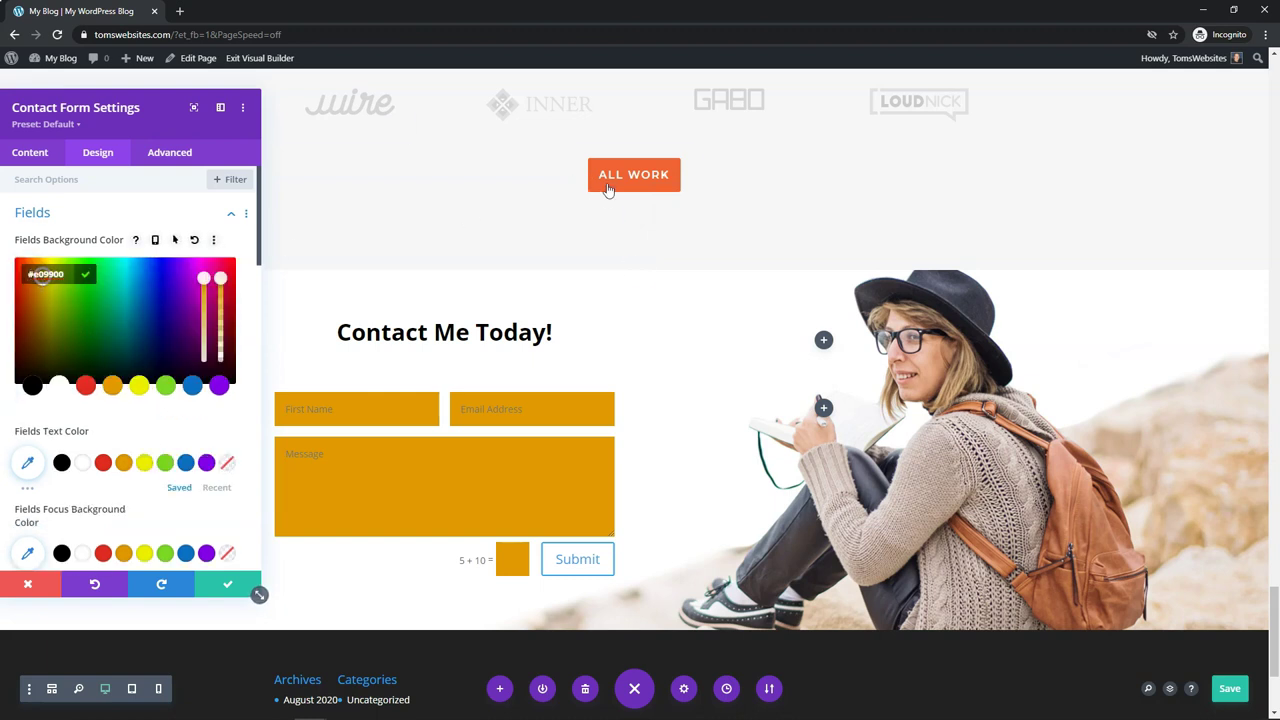
click(33, 280)
drag(31, 287, 27, 277)
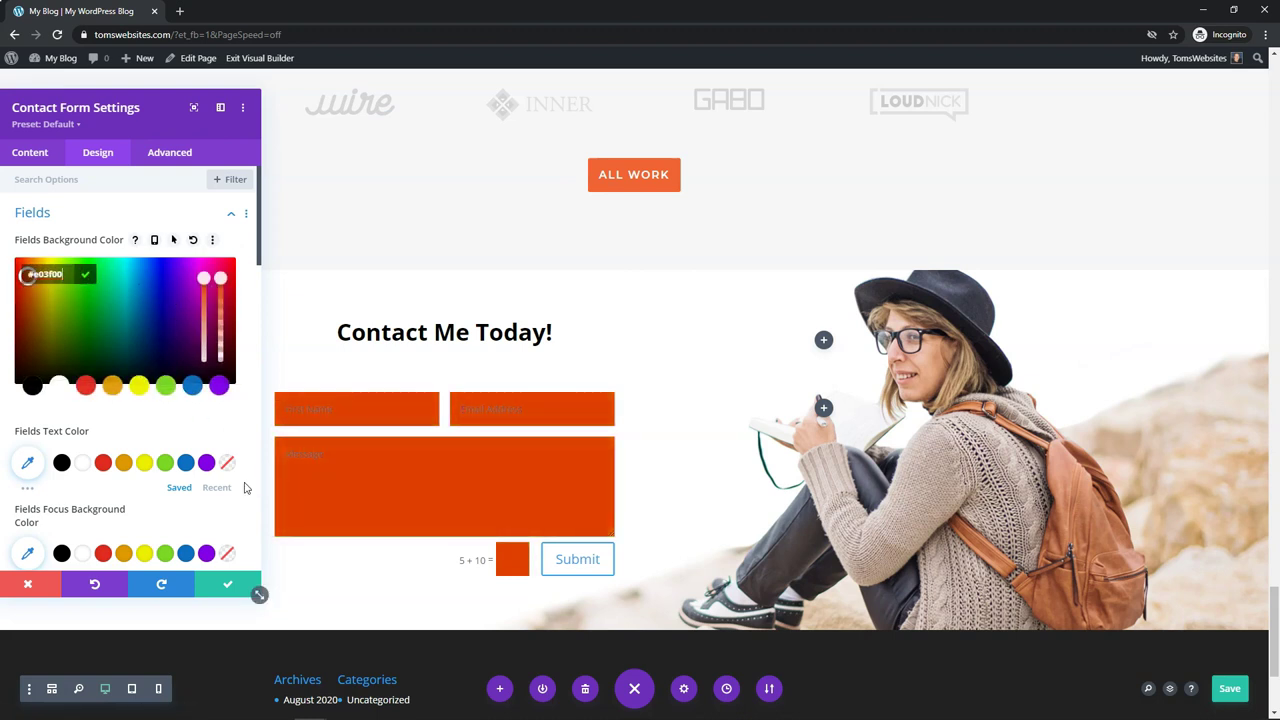
click(81, 464)
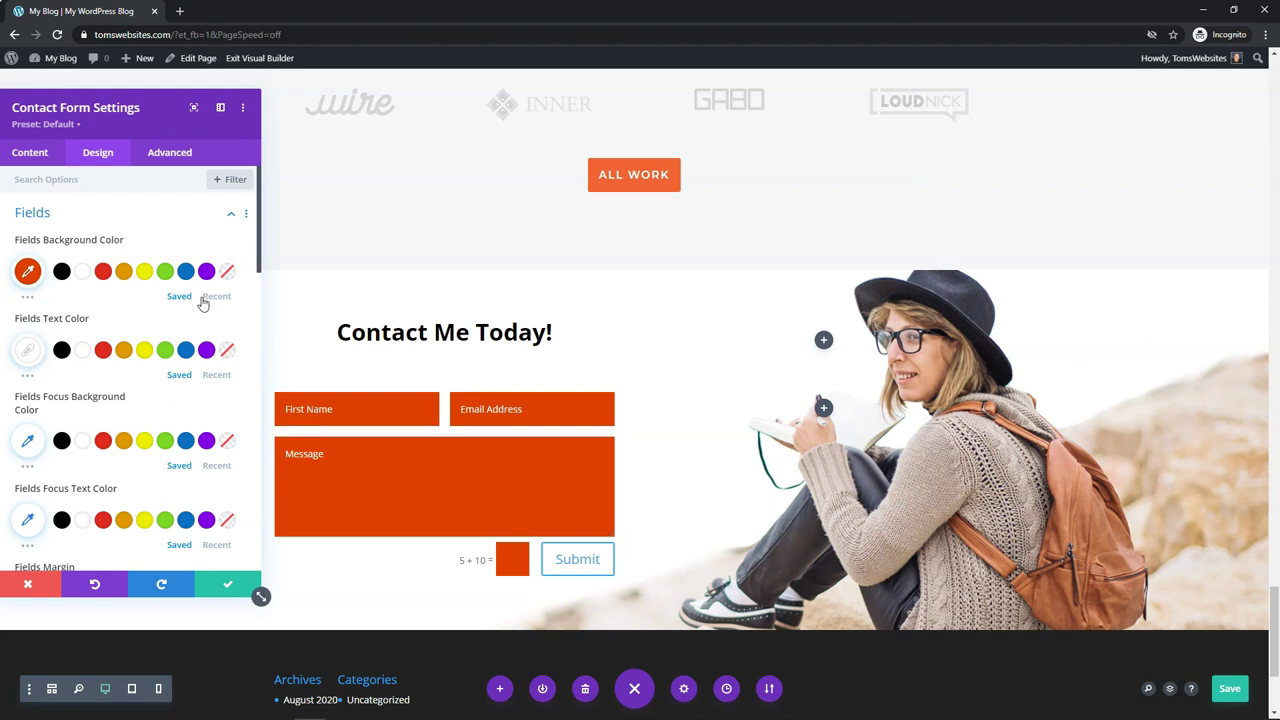
Step: Reset the field background and text colours to their defaults and collapse Fields
click(194, 242)
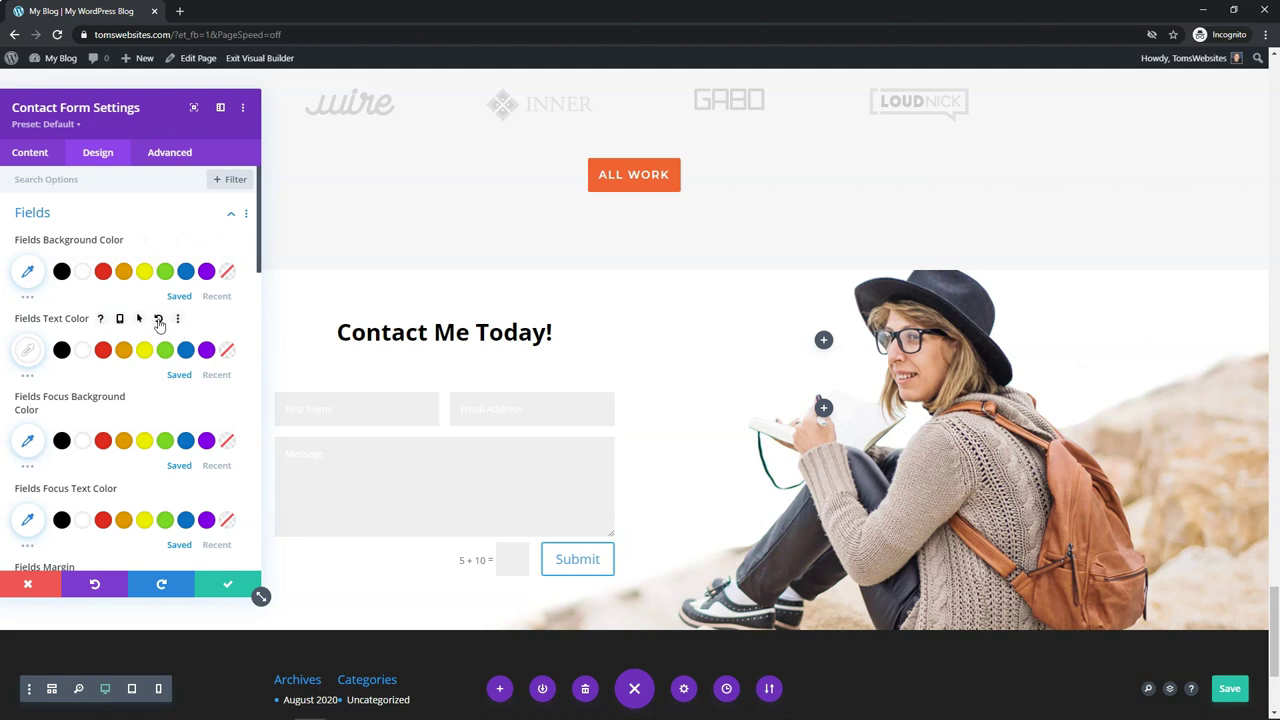
click(159, 320)
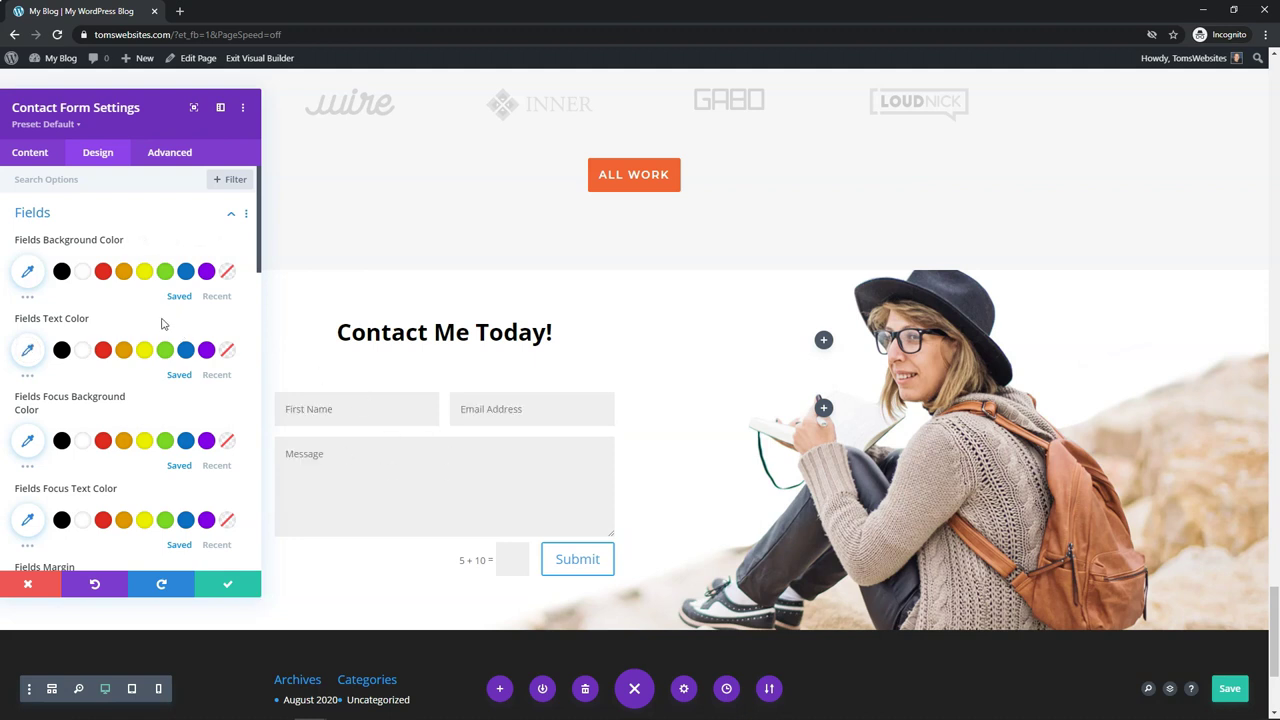
click(227, 214)
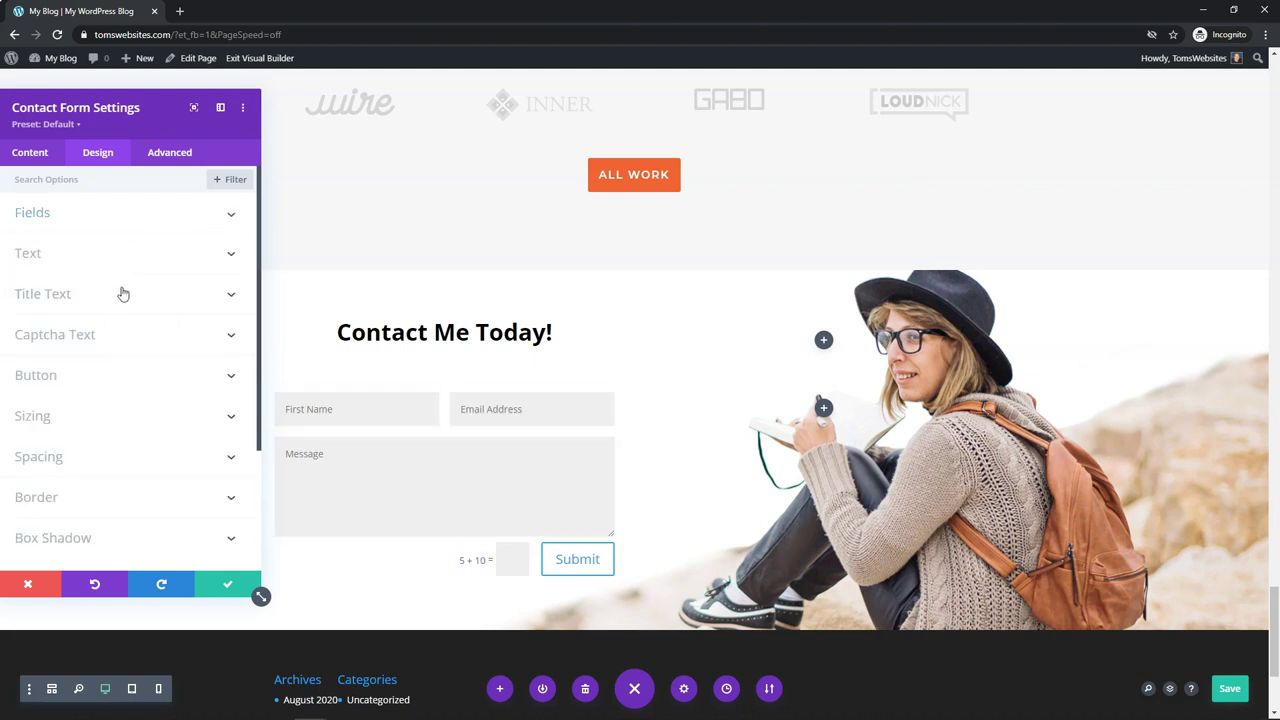
Step: Enable custom Submit button styles, then copy the ALL WORK button's #f16334 background without changes
click(98, 385)
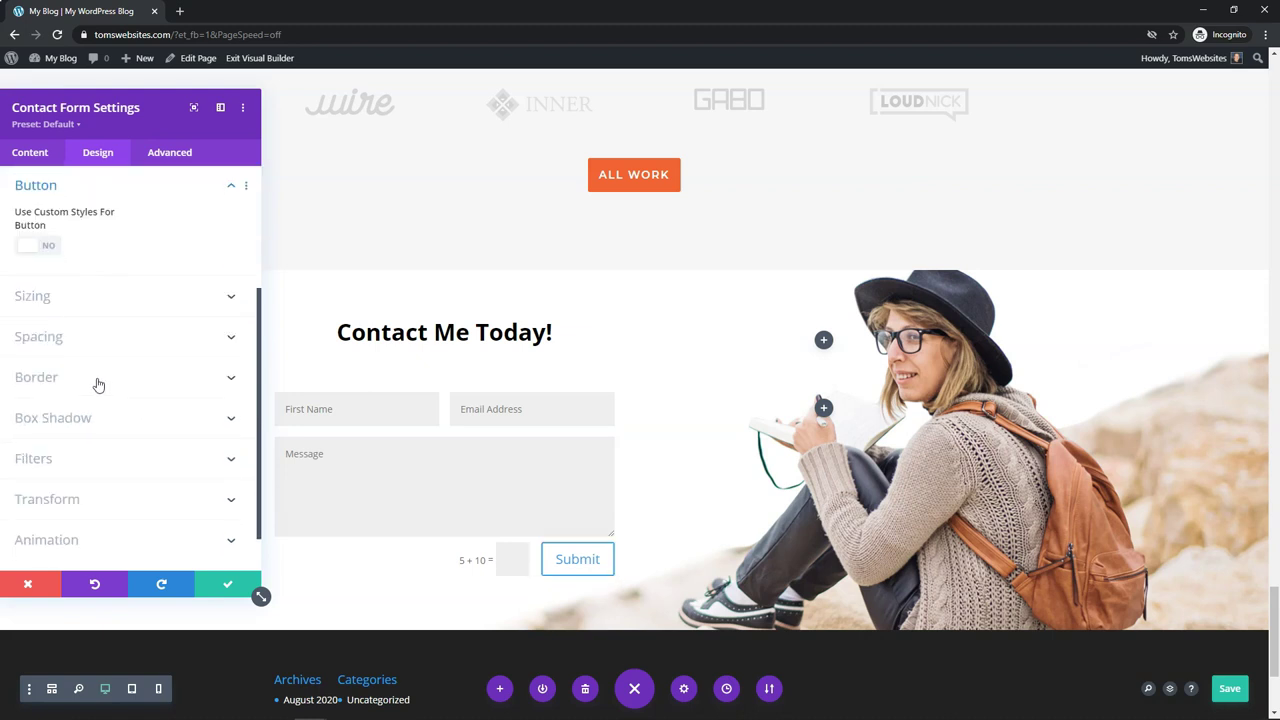
click(52, 247)
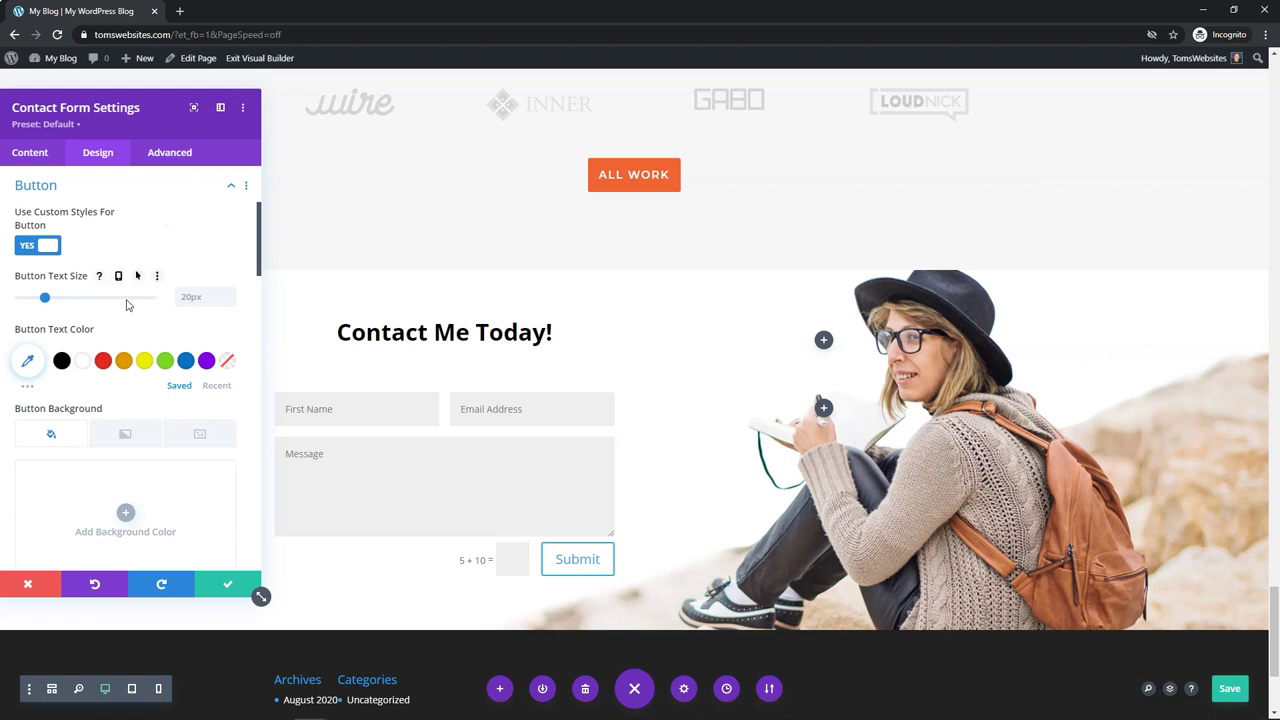
click(610, 174)
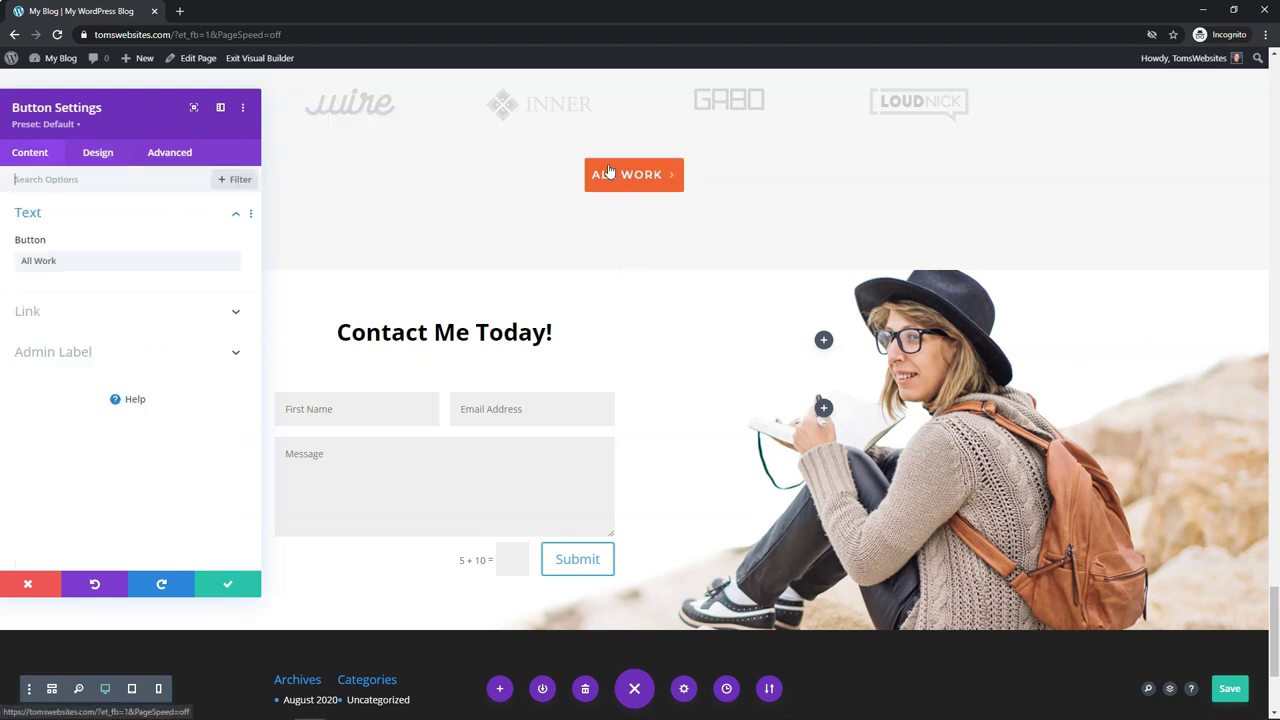
click(98, 154)
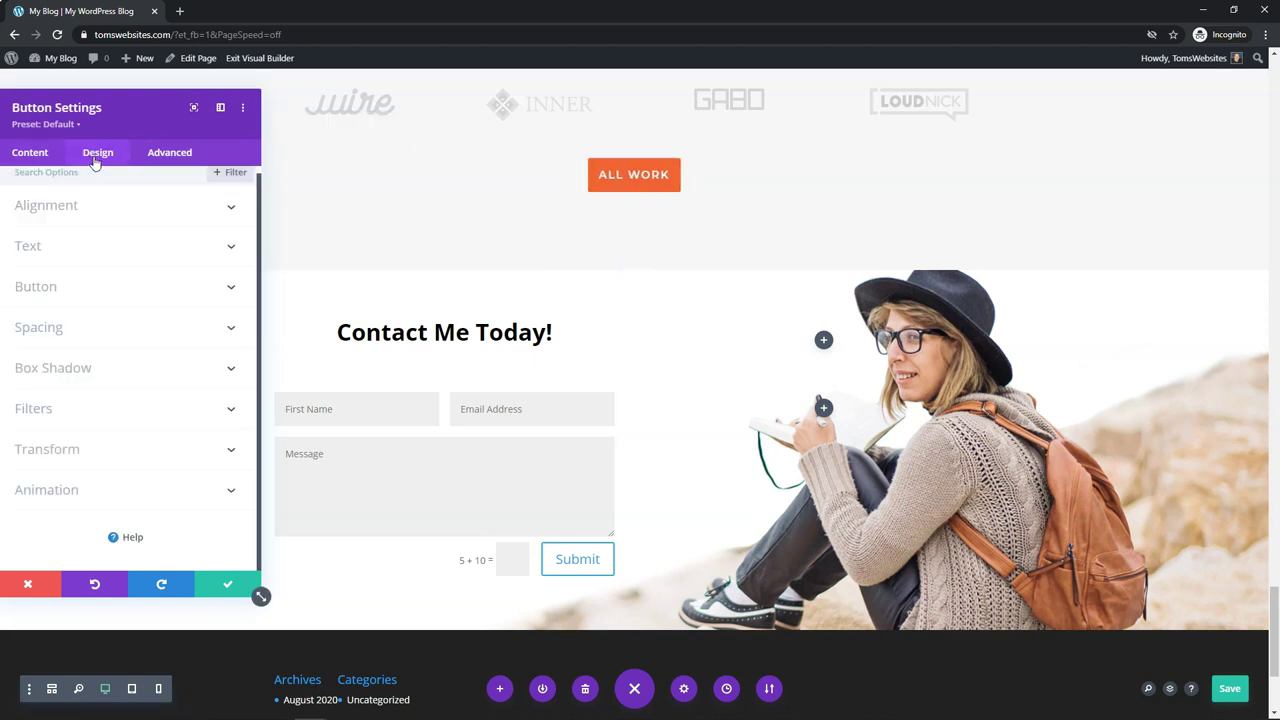
click(78, 300)
scroll(102, 500, down, 2)
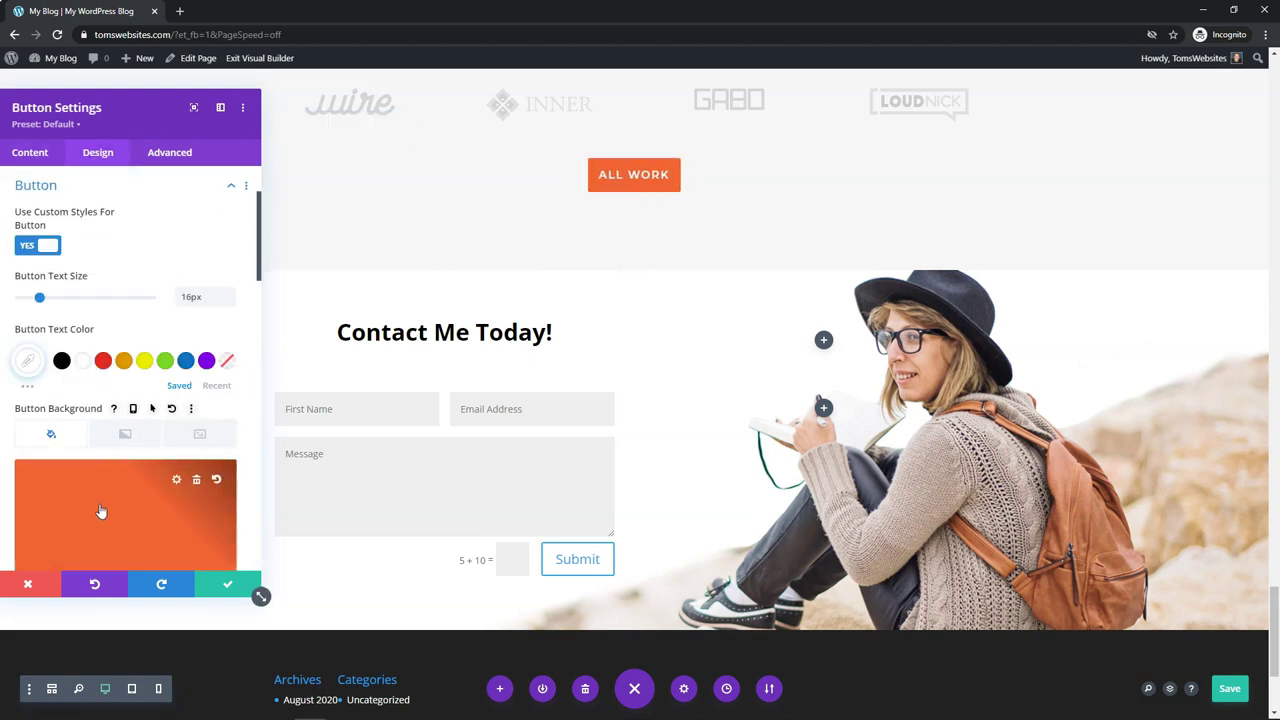
click(100, 511)
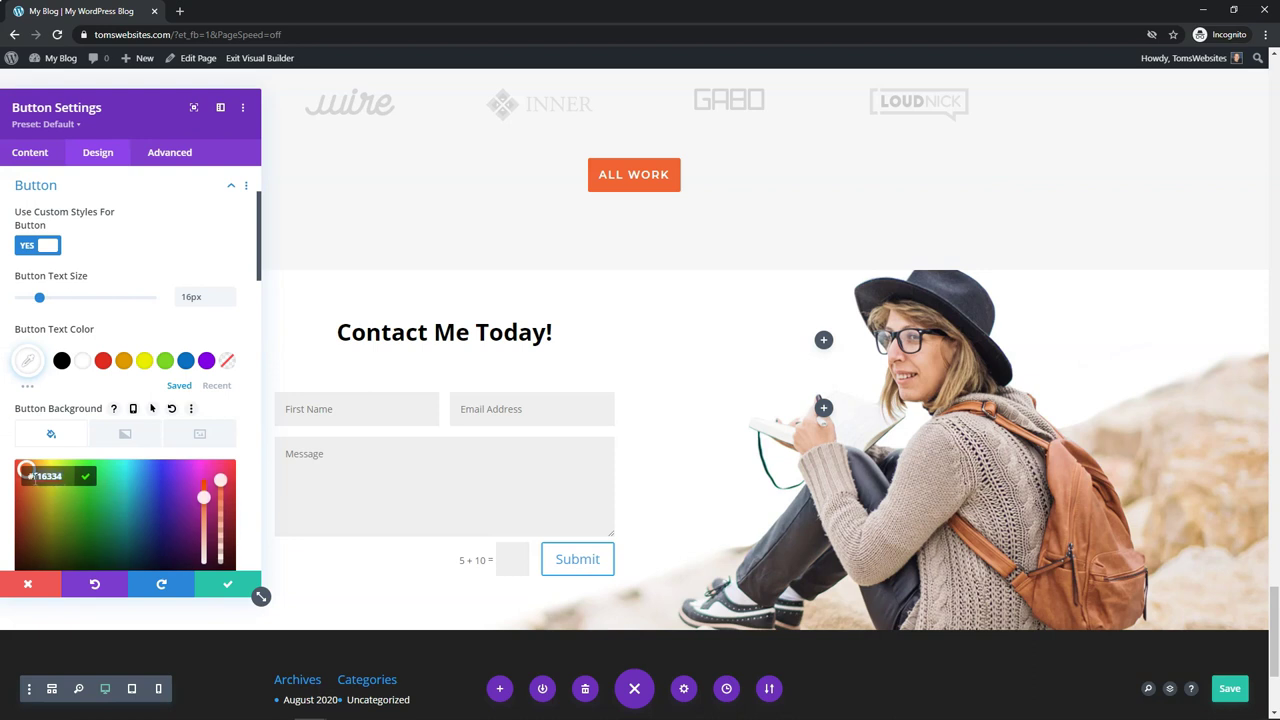
right_click(36, 477)
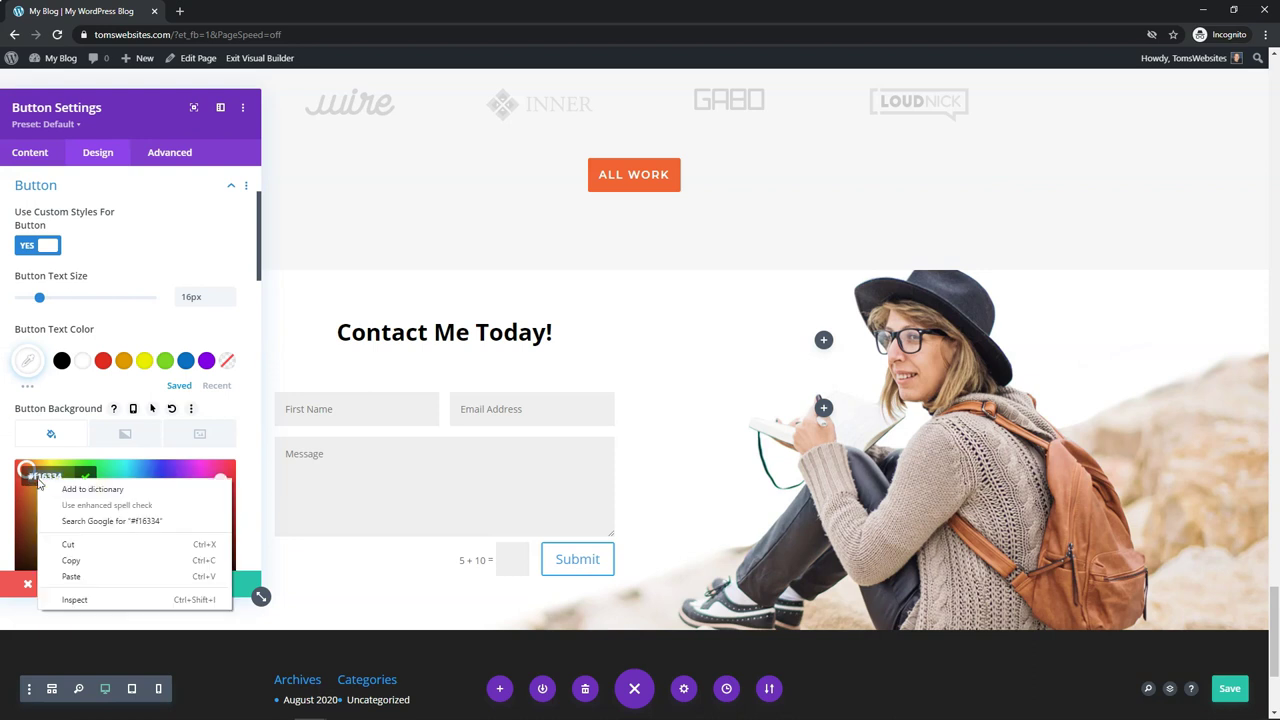
click(78, 558)
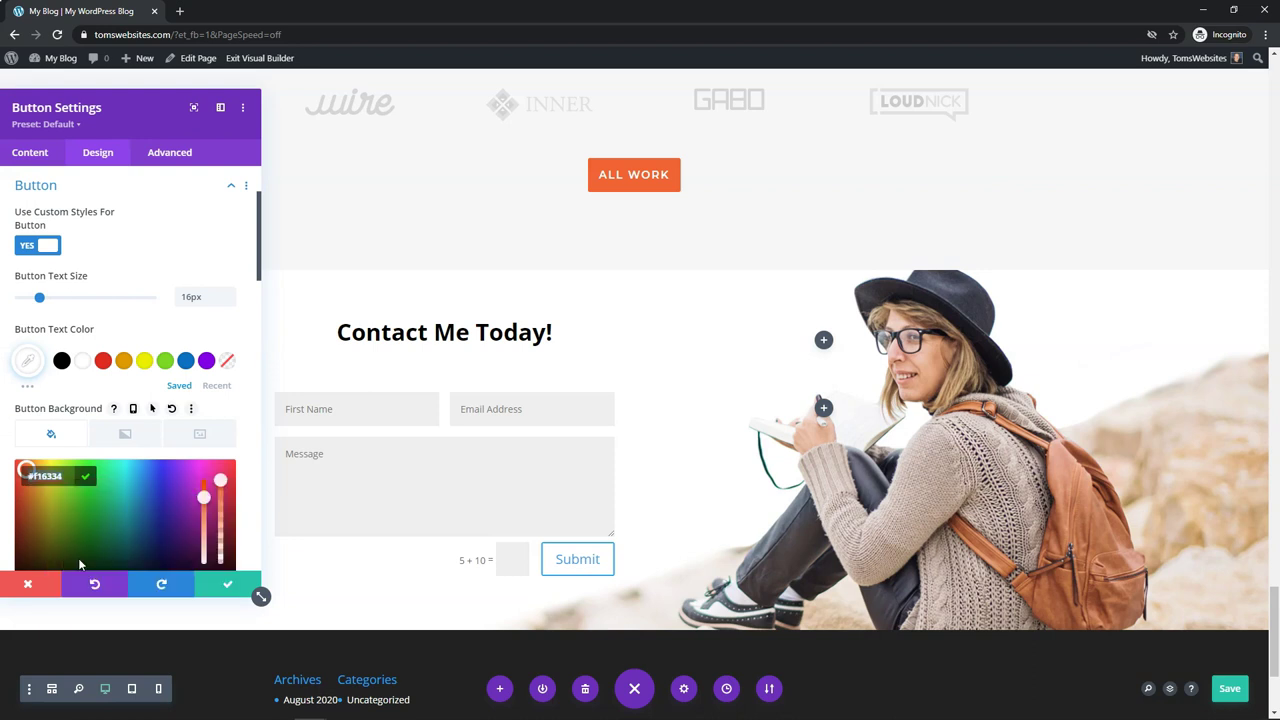
click(14, 588)
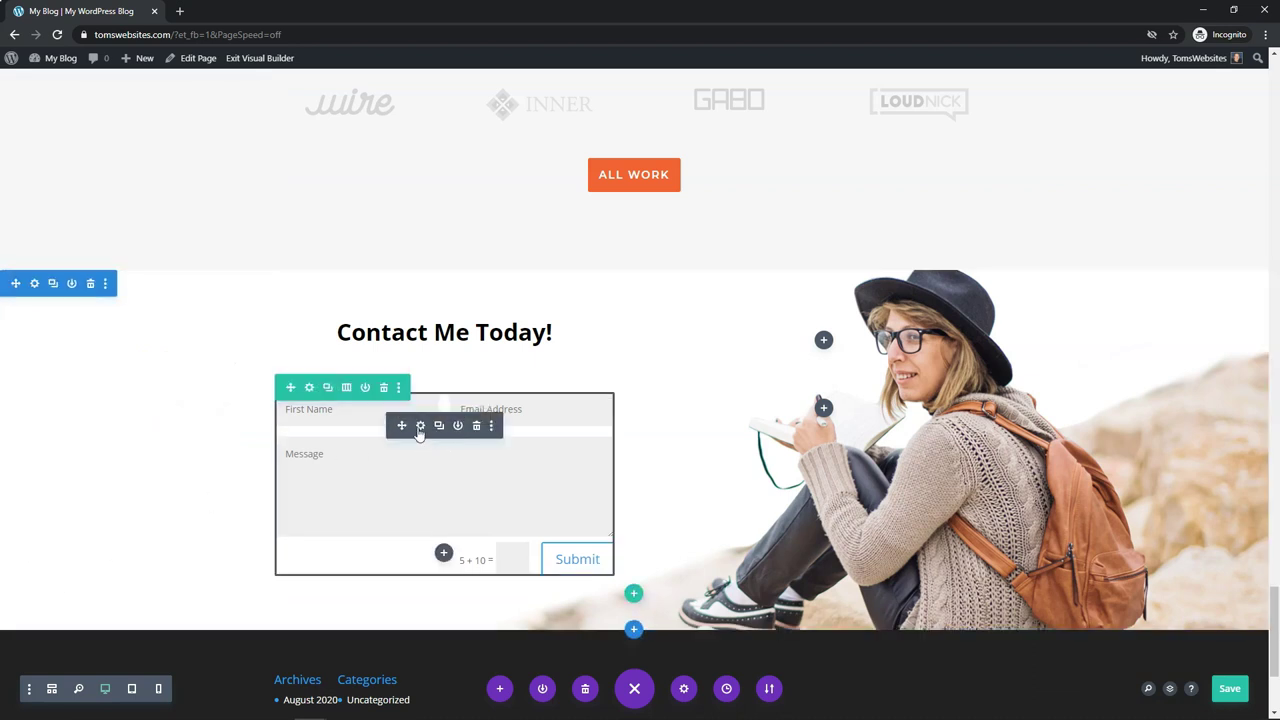
Step: Paste #f16334 as the contact form Submit button's background colour
click(420, 427)
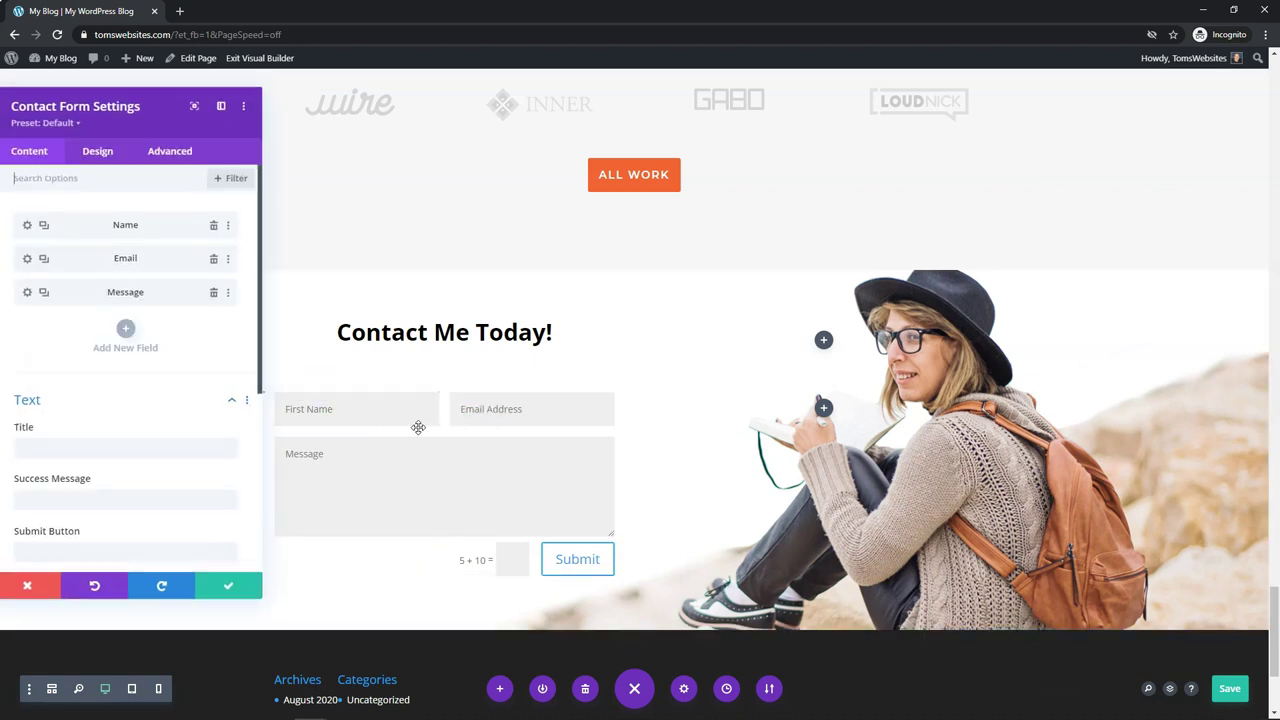
click(102, 158)
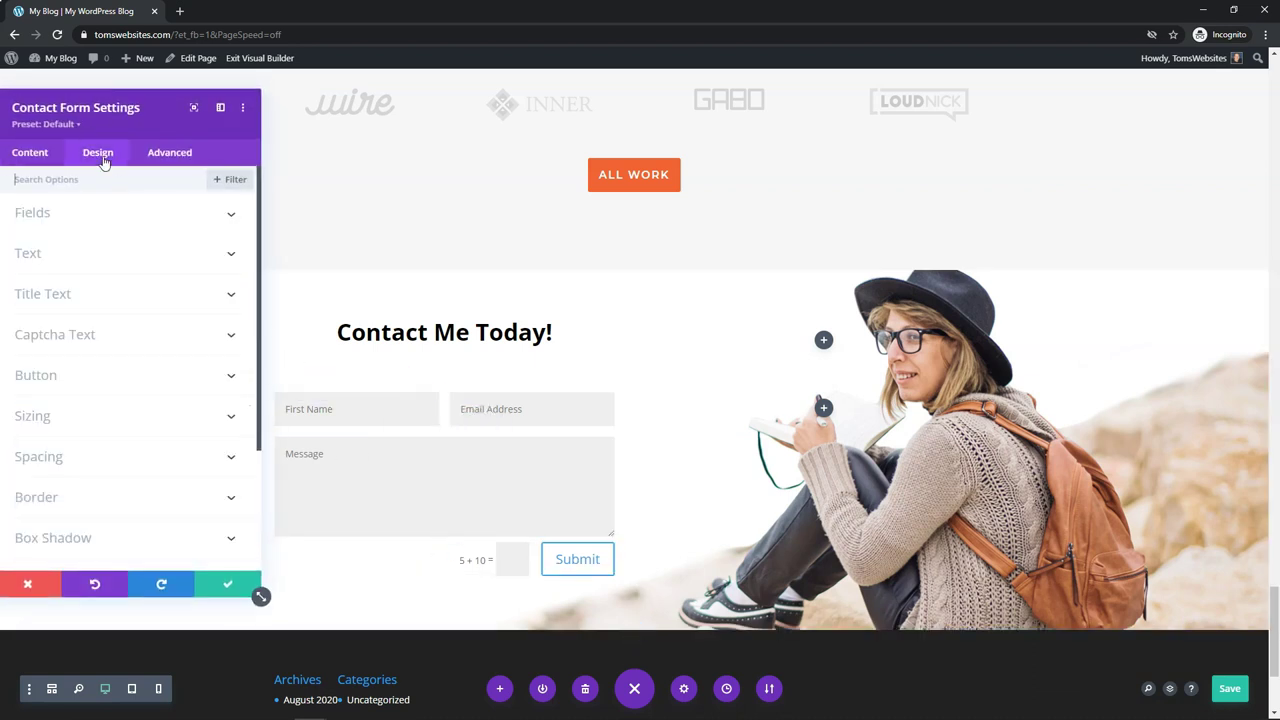
click(77, 375)
scroll(72, 405, down, 2)
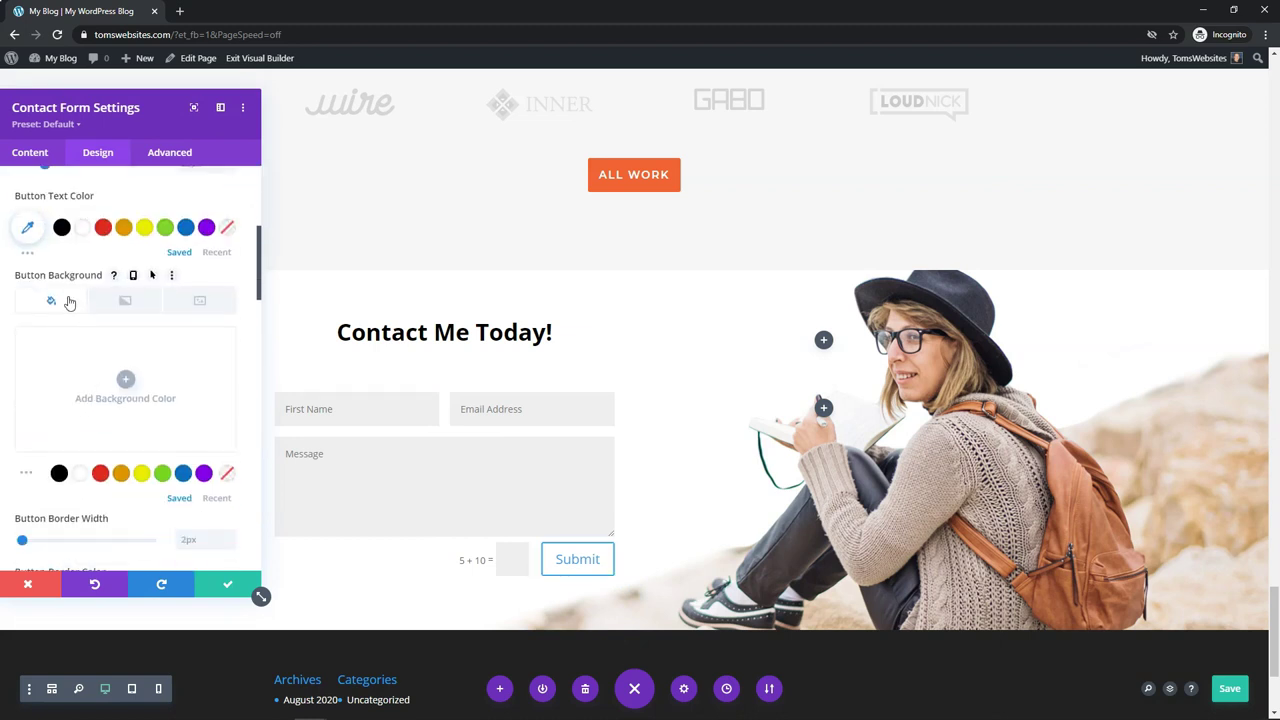
click(127, 382)
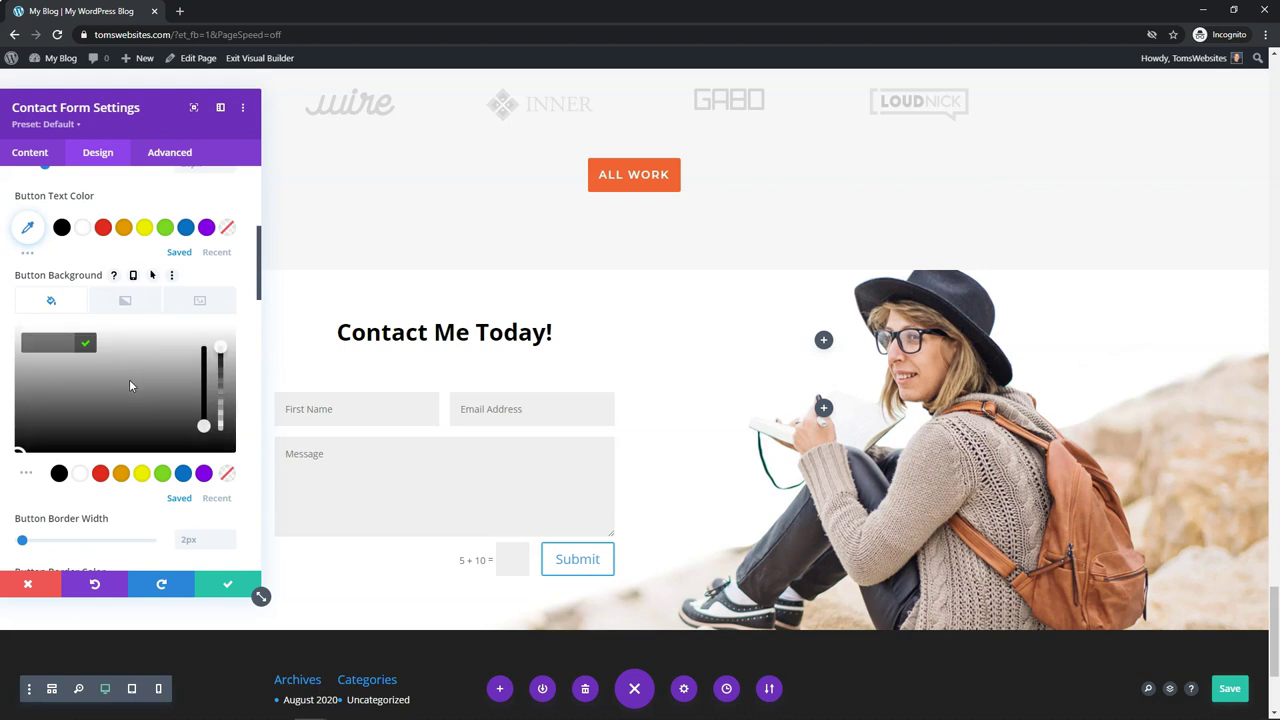
click(56, 345)
text(#f16354)
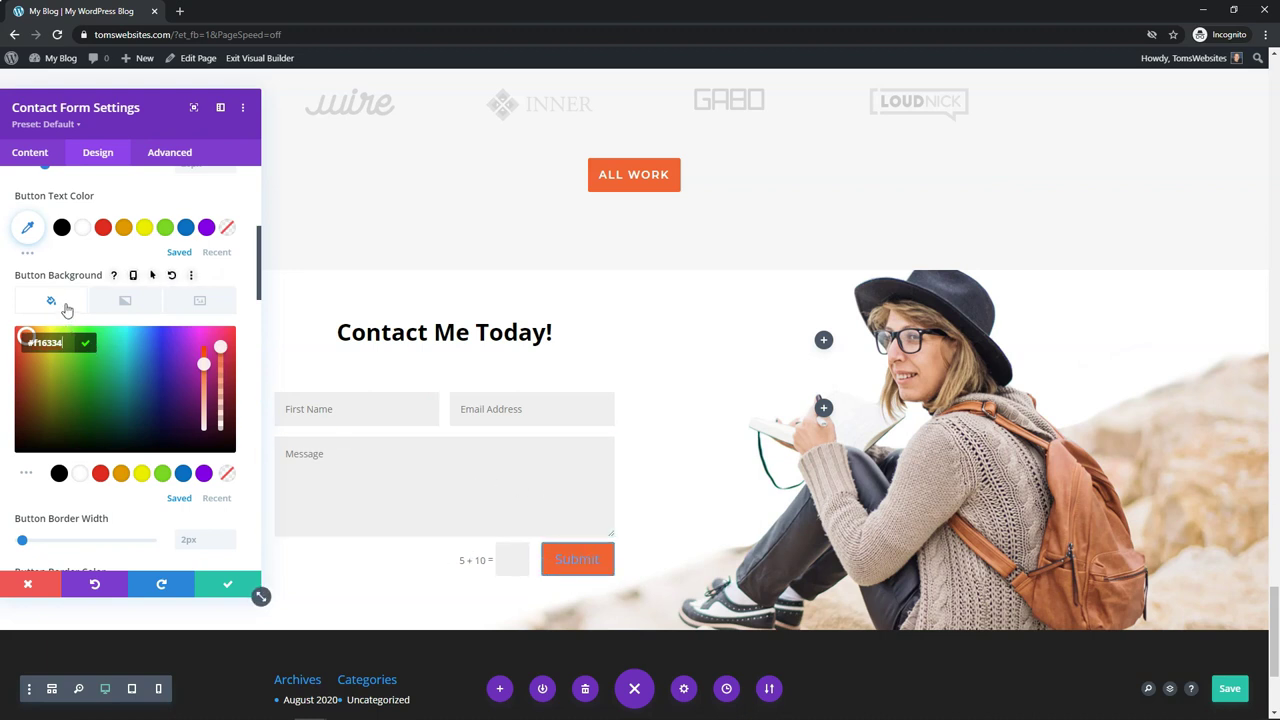
scroll(88, 303, up, 2)
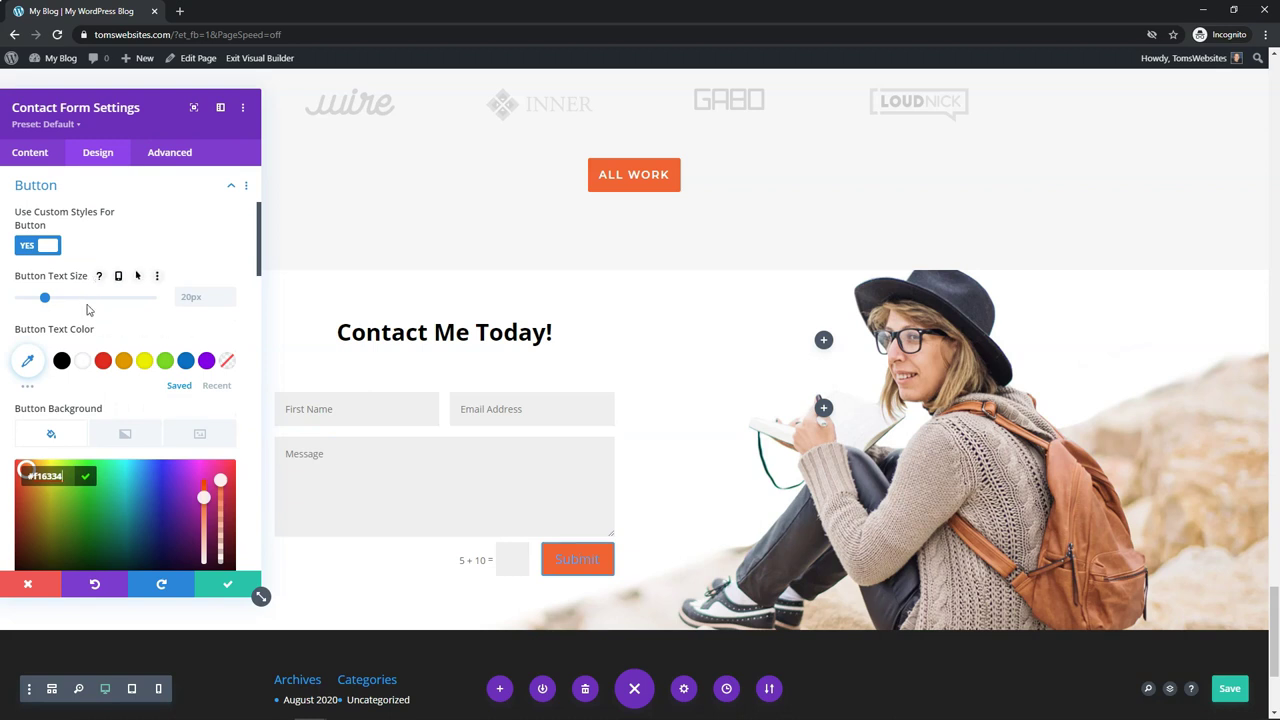
scroll(88, 306, down, 5)
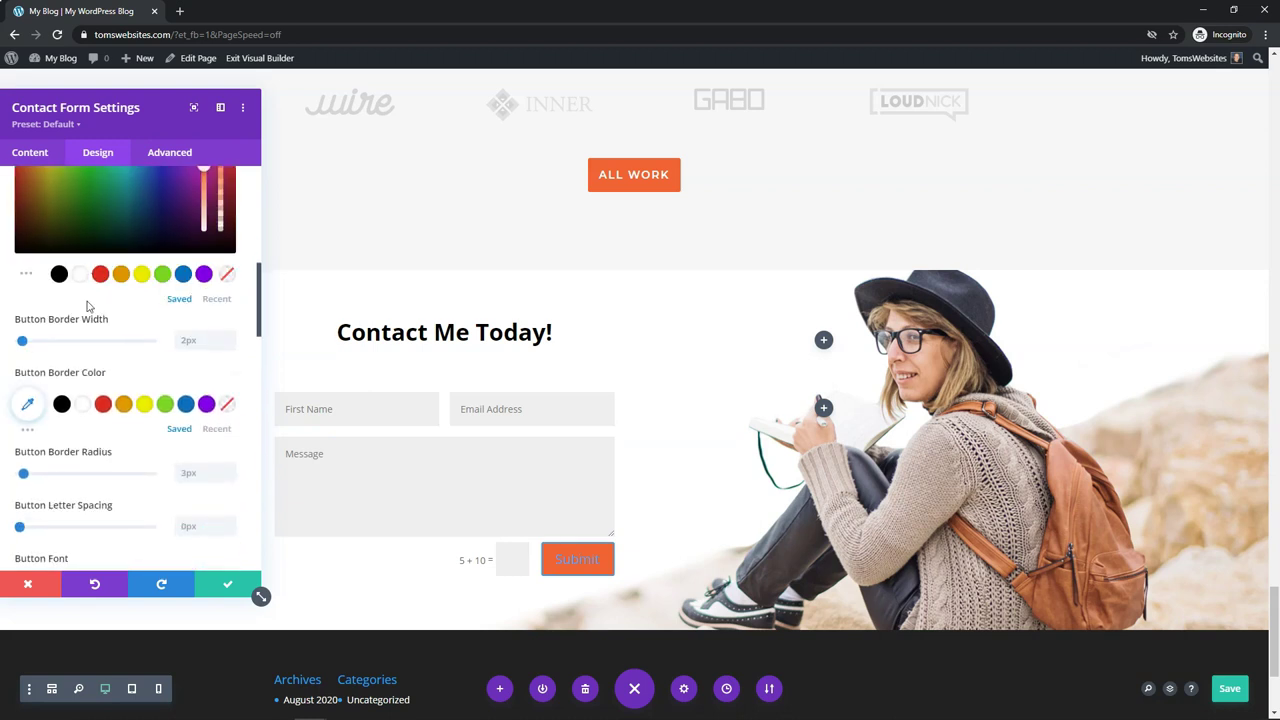
Step: Make the Submit button border transparent and turn Show Button Icon off
click(226, 405)
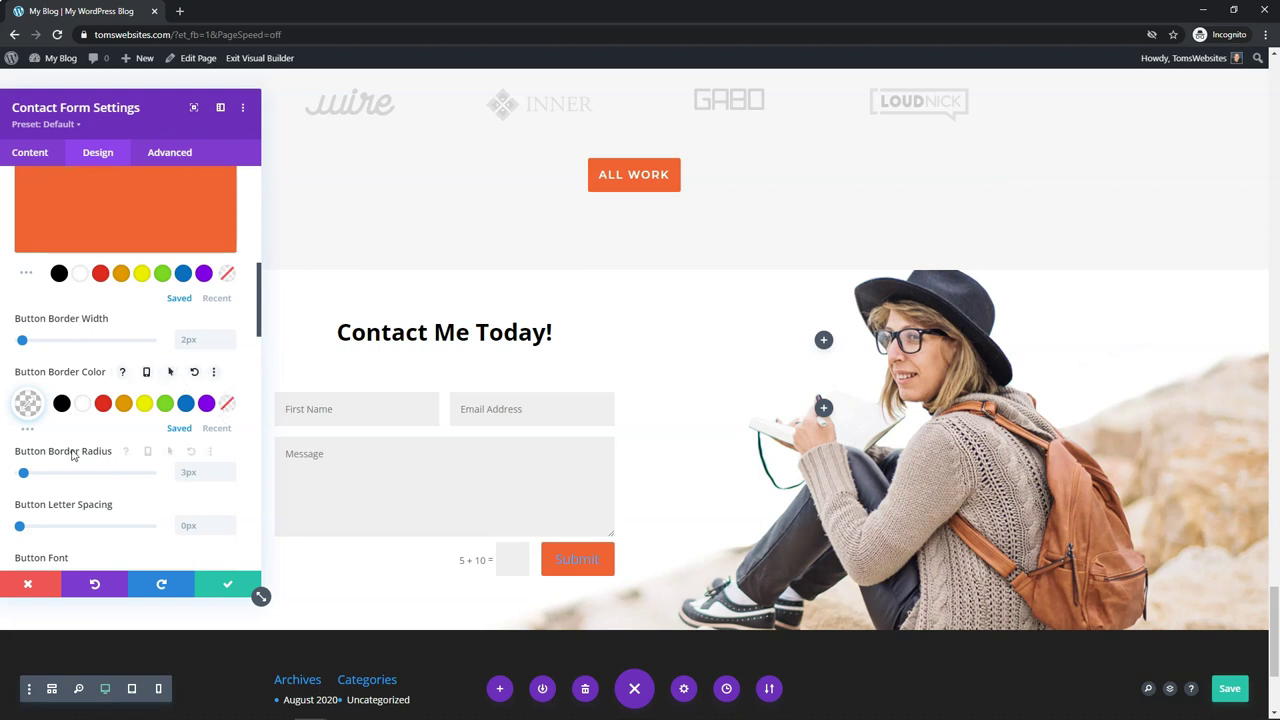
scroll(80, 430, down, 2)
scroll(80, 430, down, 2)
click(30, 460)
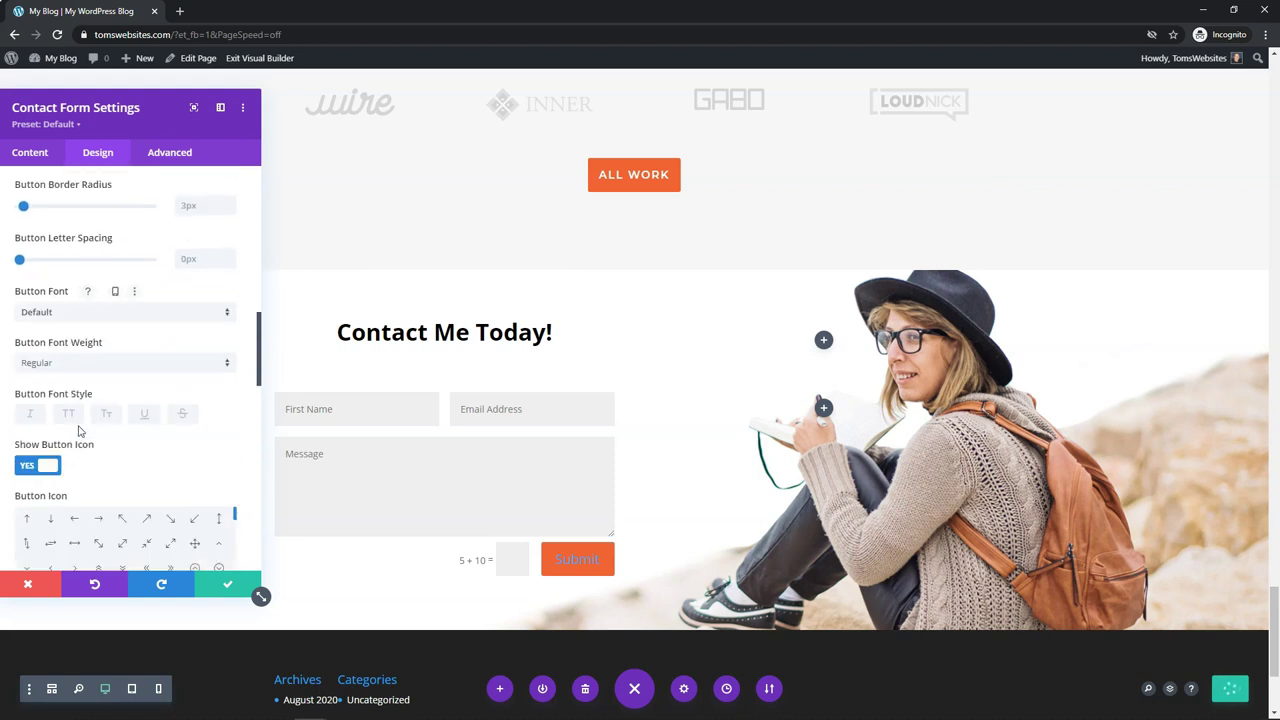
scroll(71, 419, down, 2)
click(22, 334)
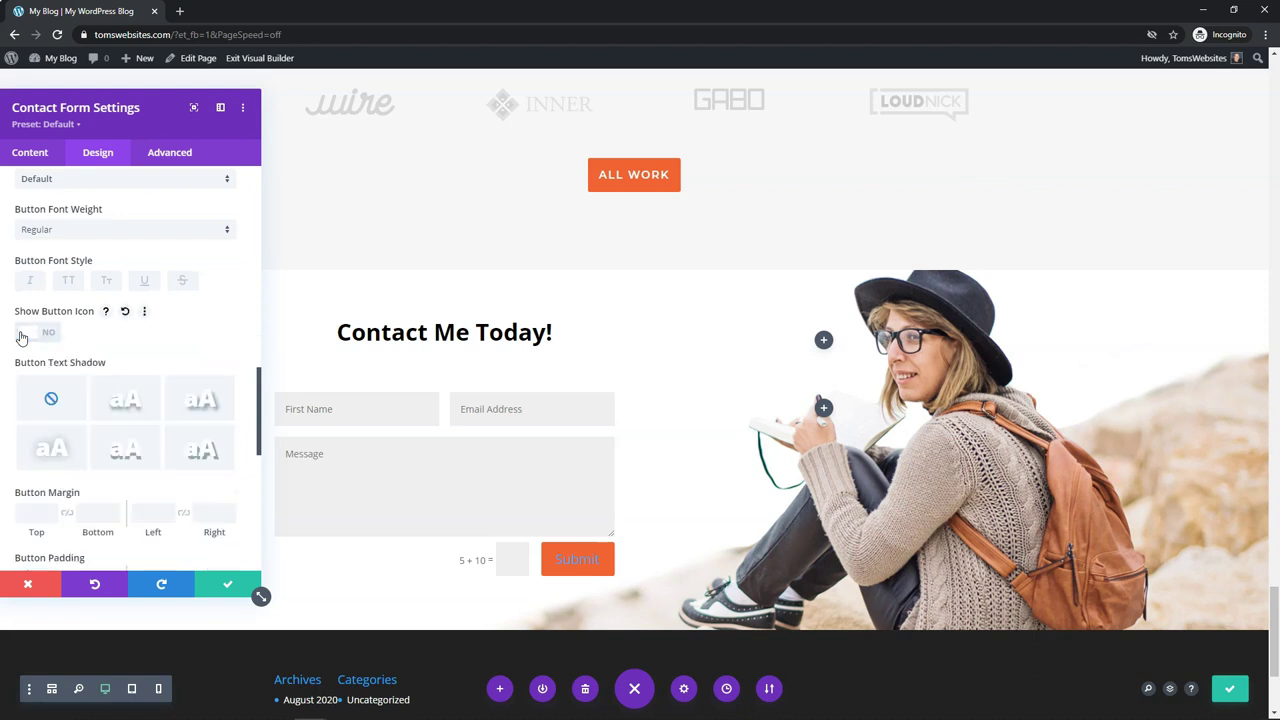
click(22, 336)
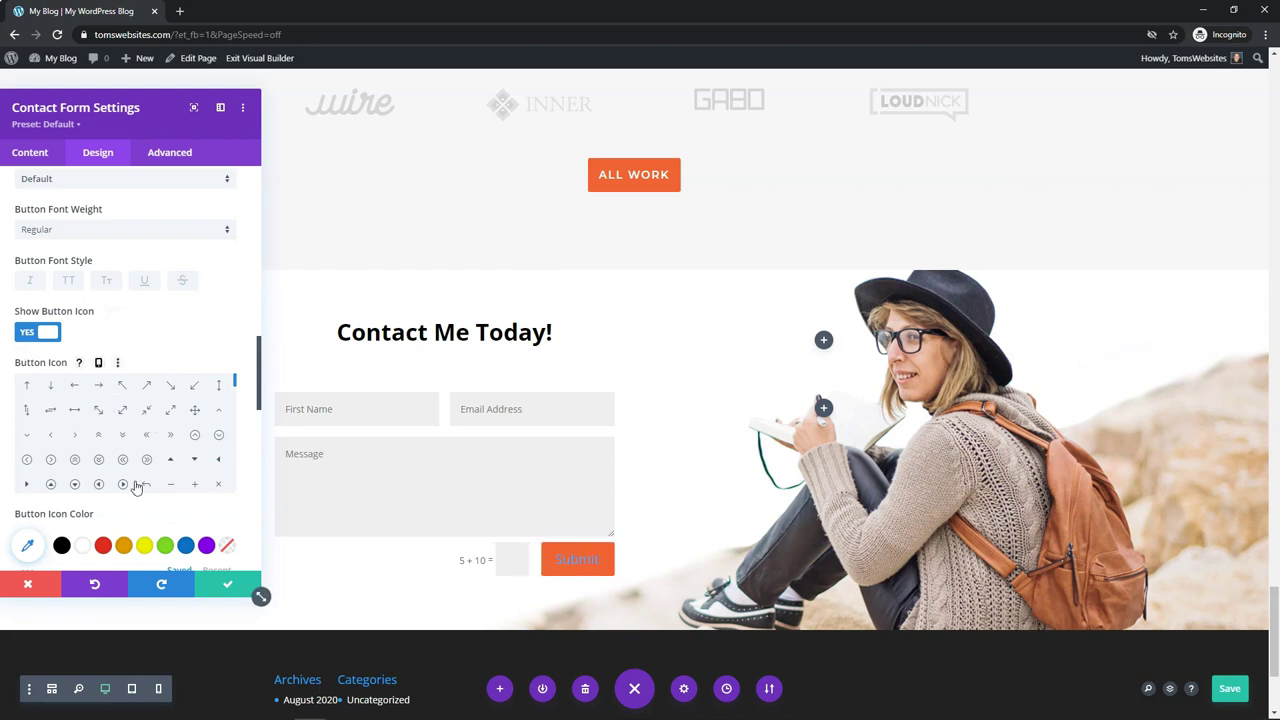
click(35, 332)
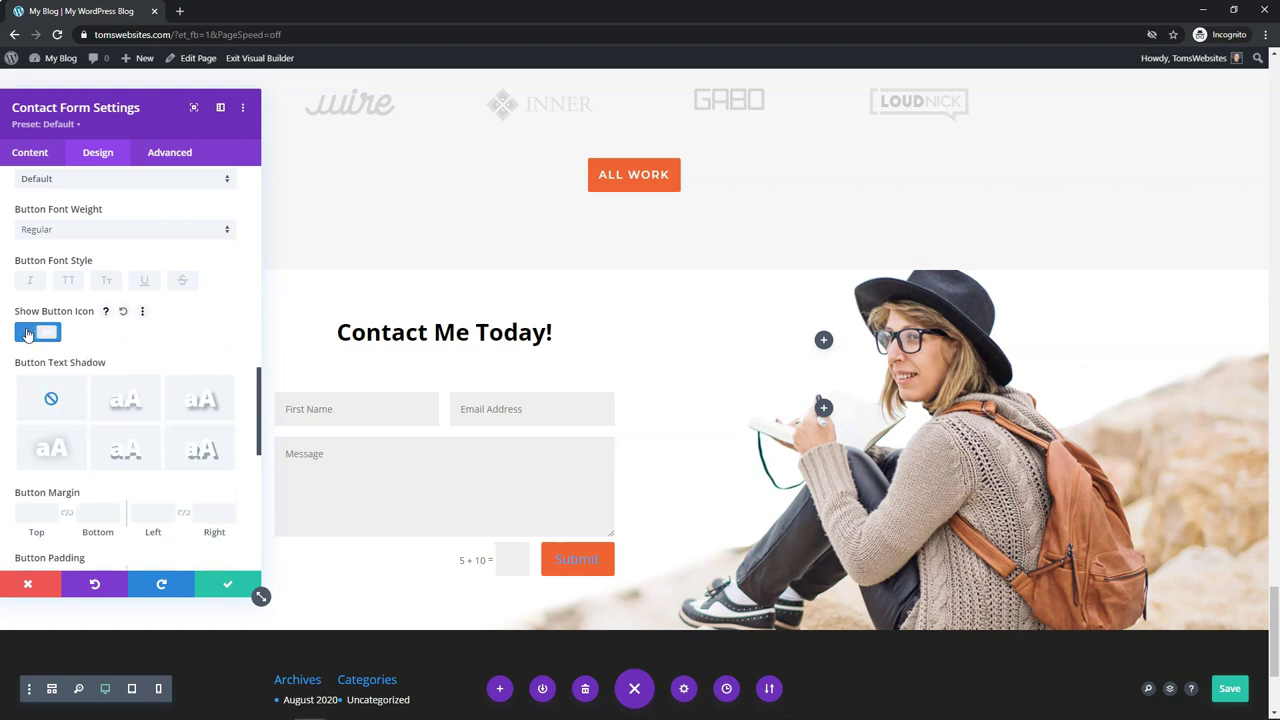
scroll(160, 361, up, 10)
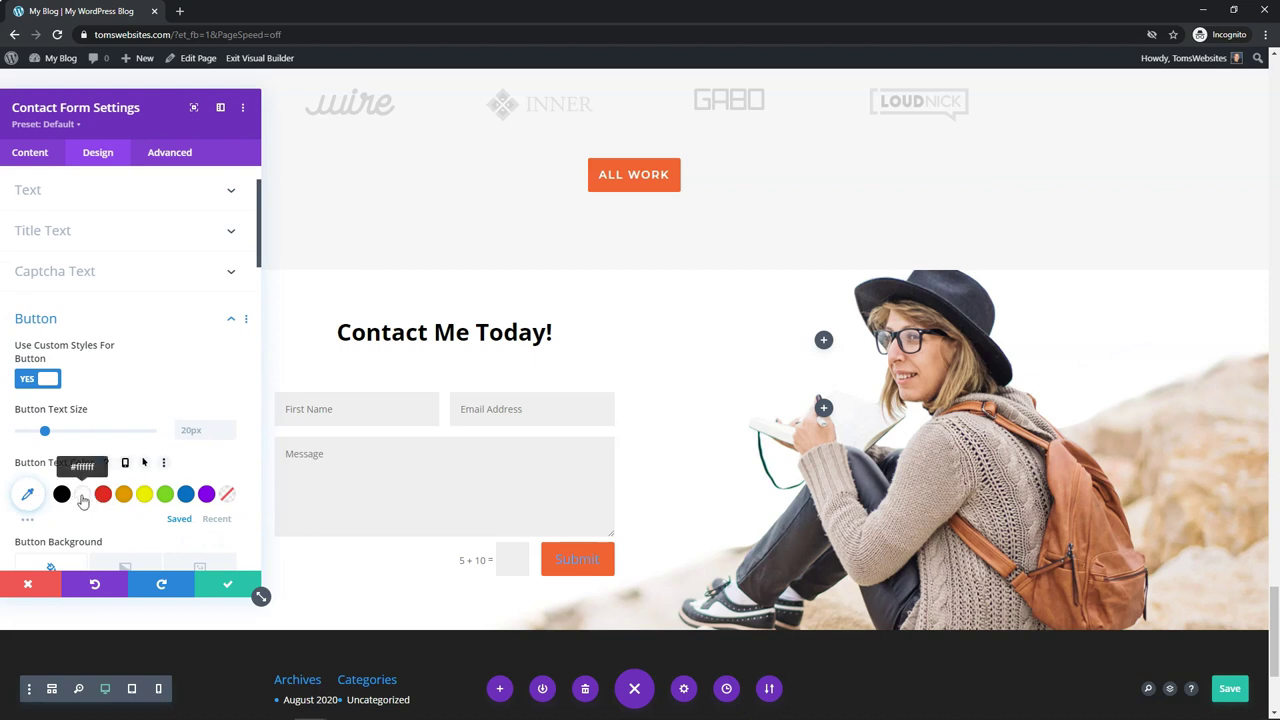
Step: Set the Submit button text to white, keeping the border transparent after an orange test
click(82, 497)
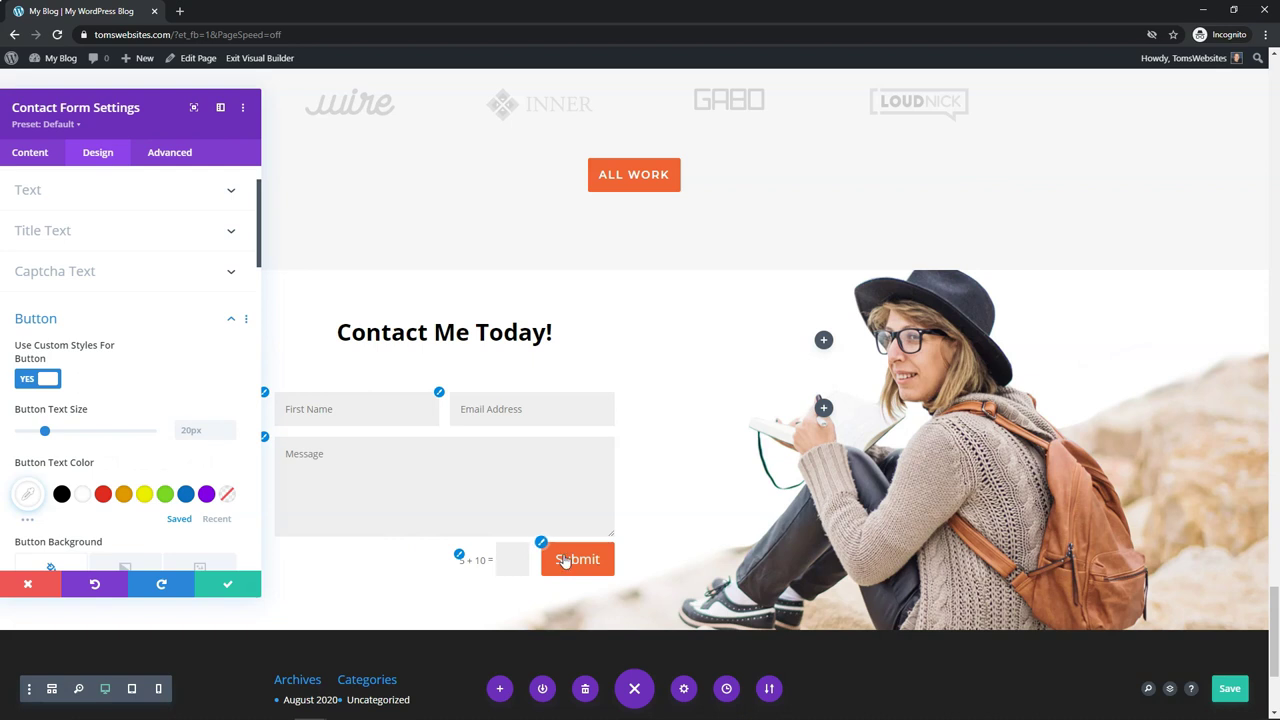
scroll(102, 385, down, 4)
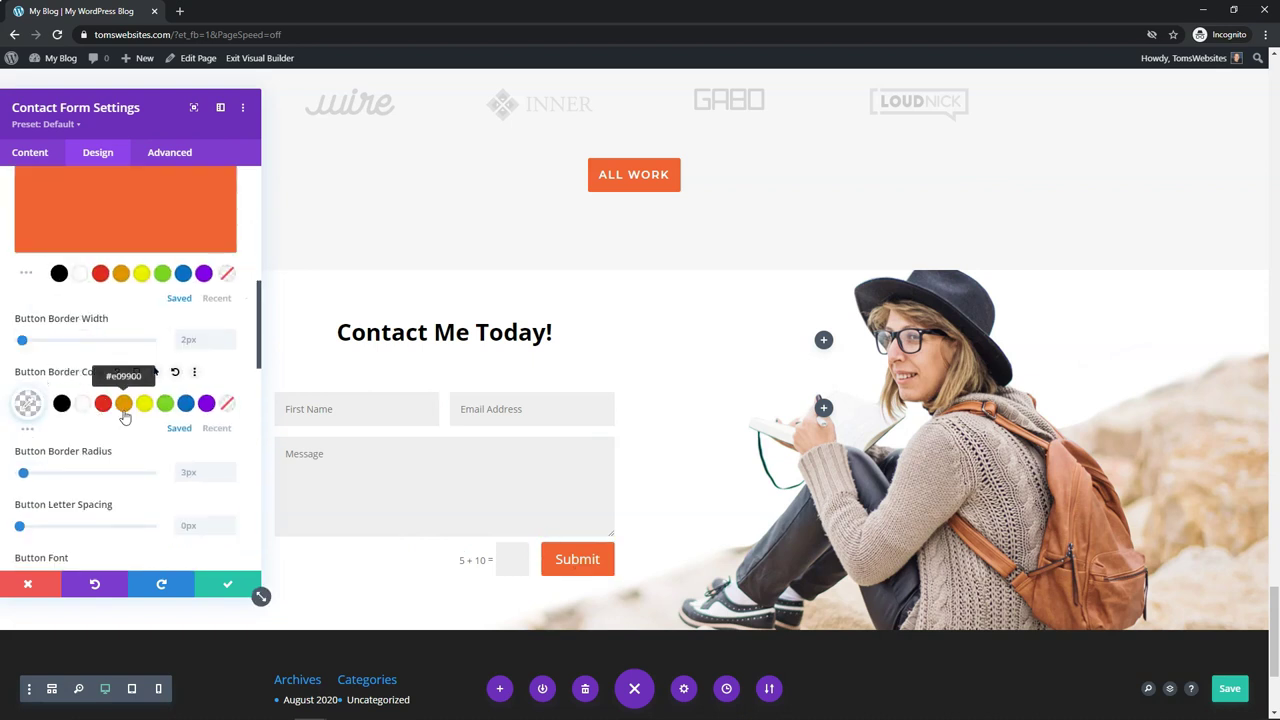
click(123, 403)
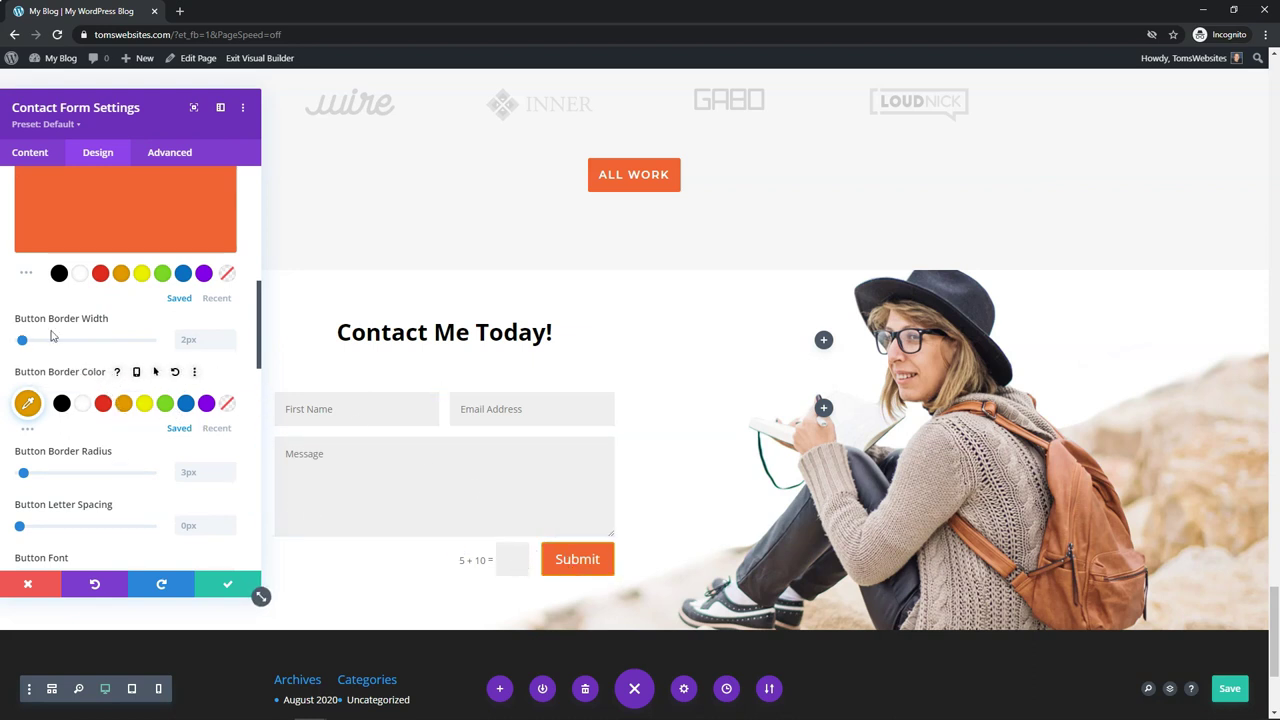
click(228, 404)
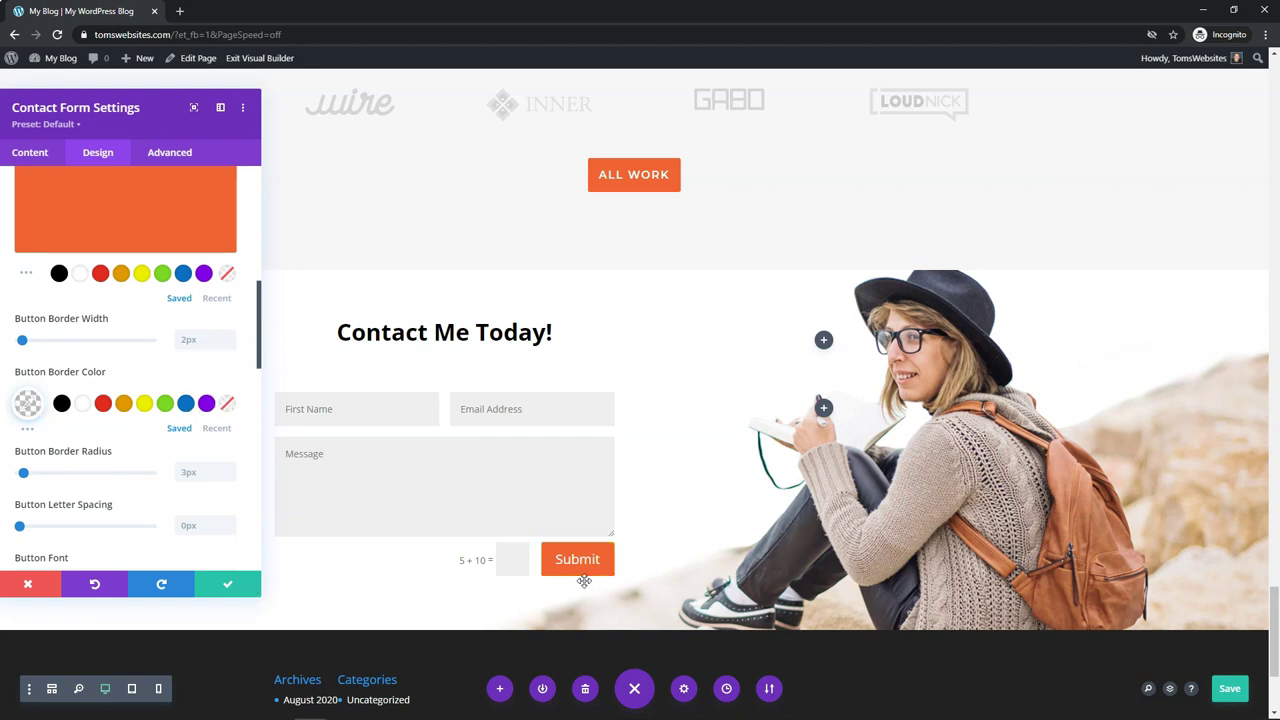
scroll(185, 458, down, 3)
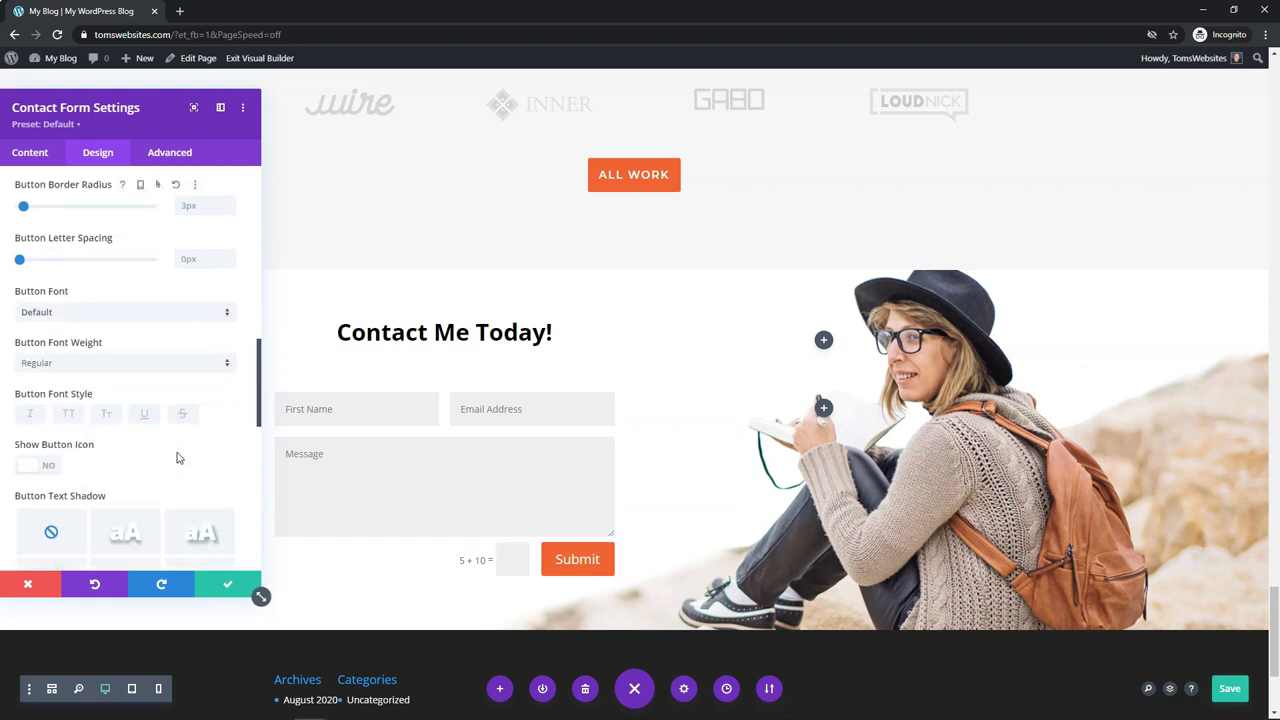
scroll(122, 445, down, 2)
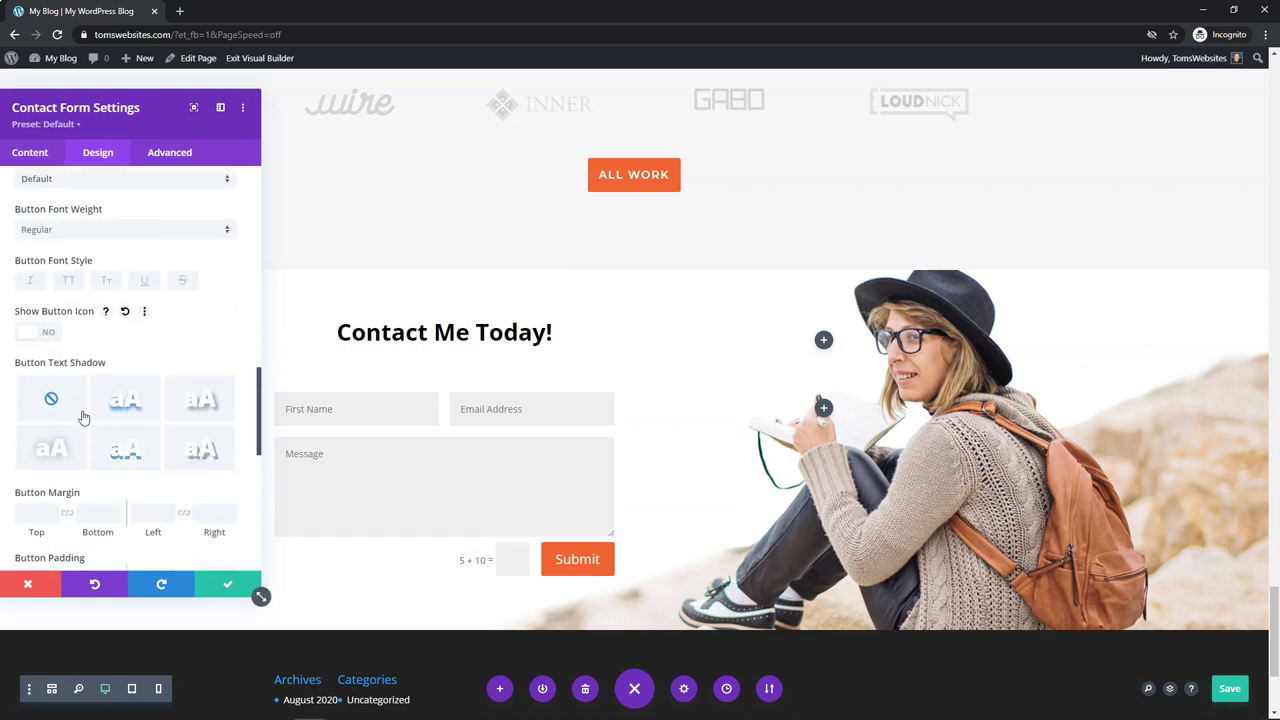
click(131, 450)
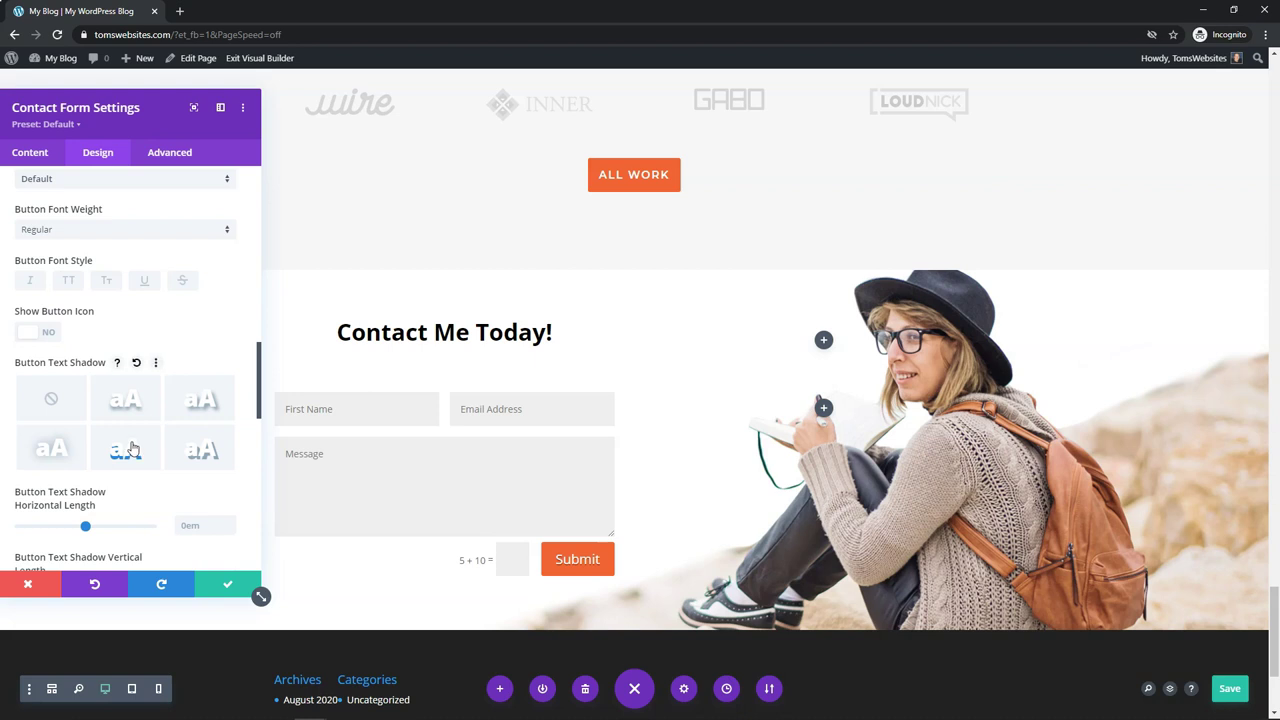
click(47, 400)
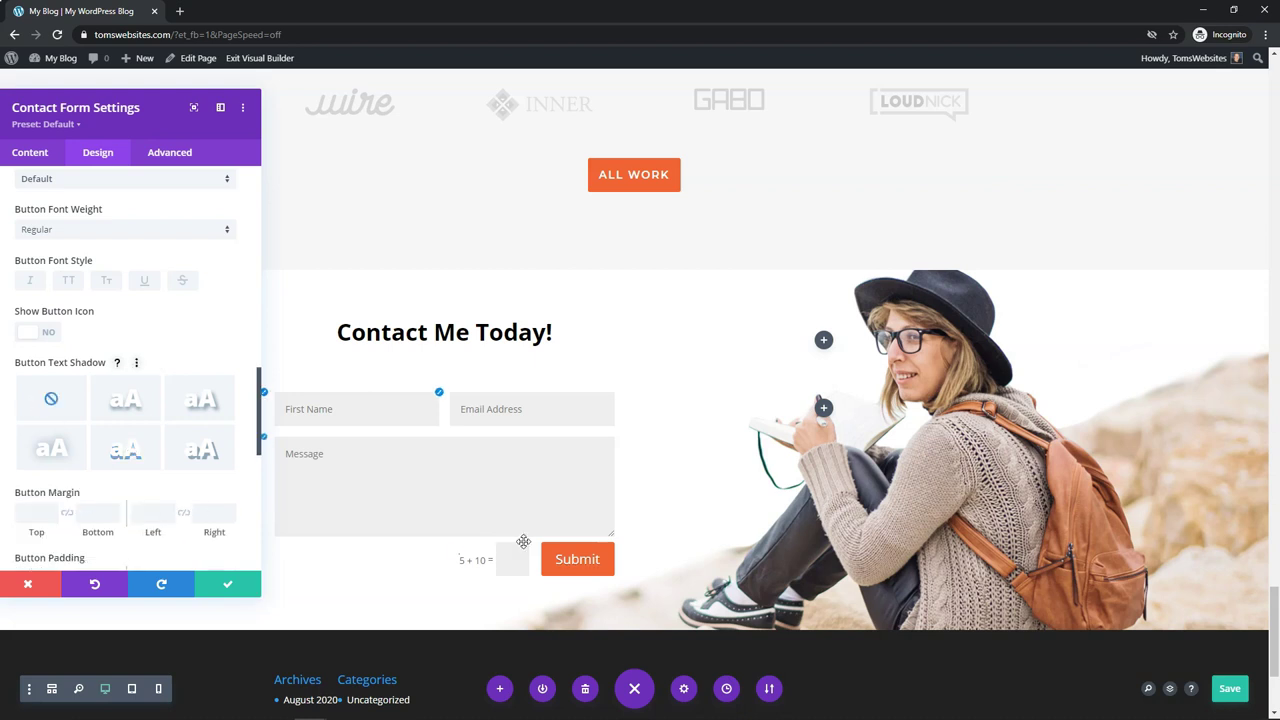
click(127, 456)
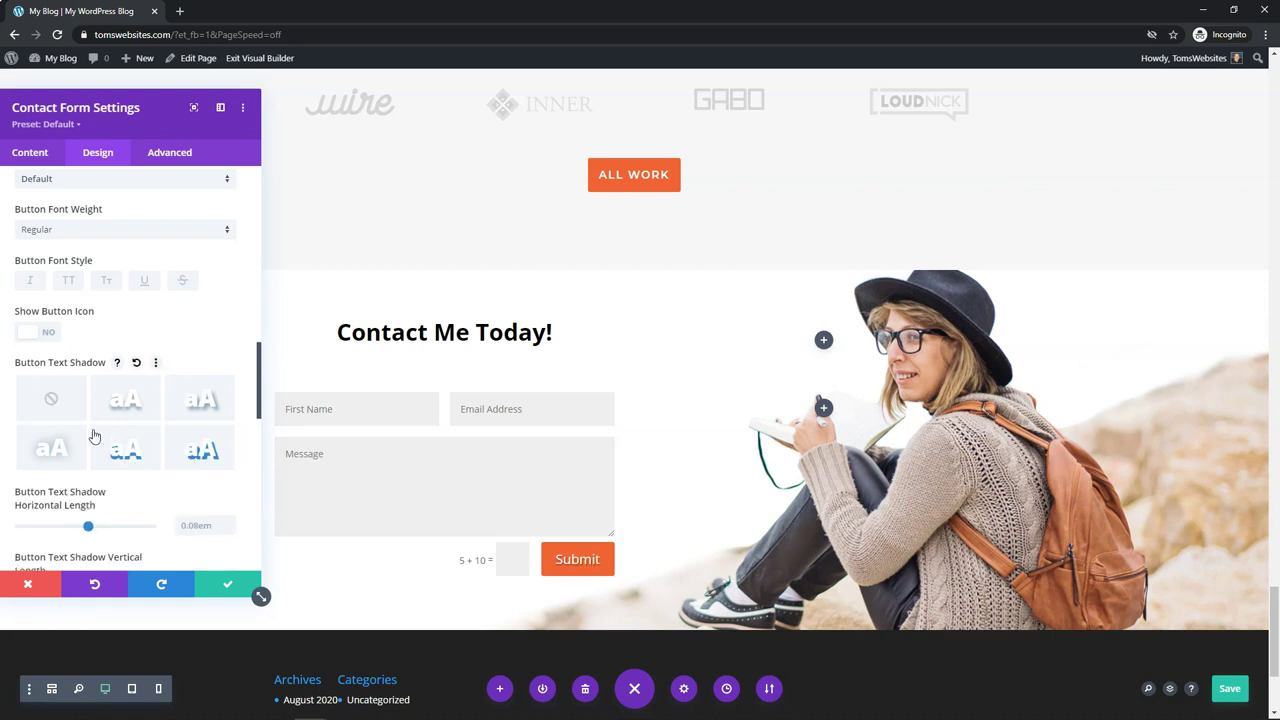
click(66, 400)
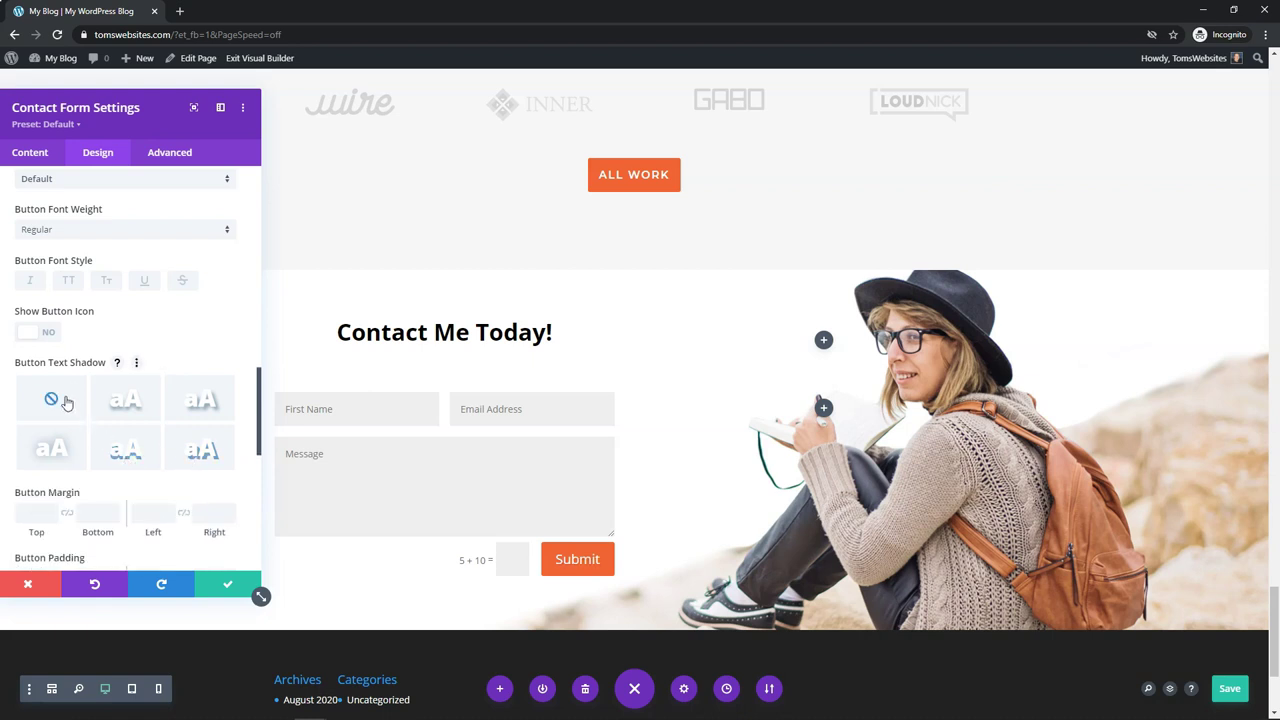
scroll(155, 428, down, 3)
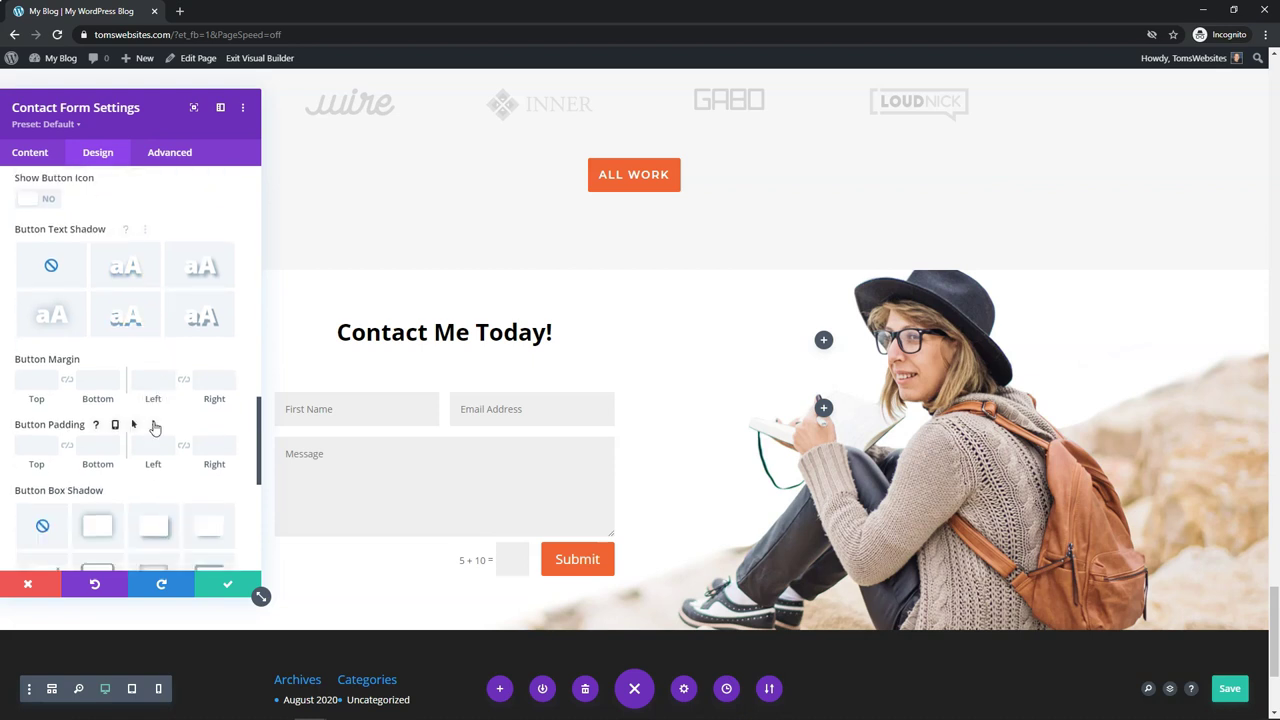
Step: Set the Submit button's border radius to 15px
scroll(155, 428, up, 6)
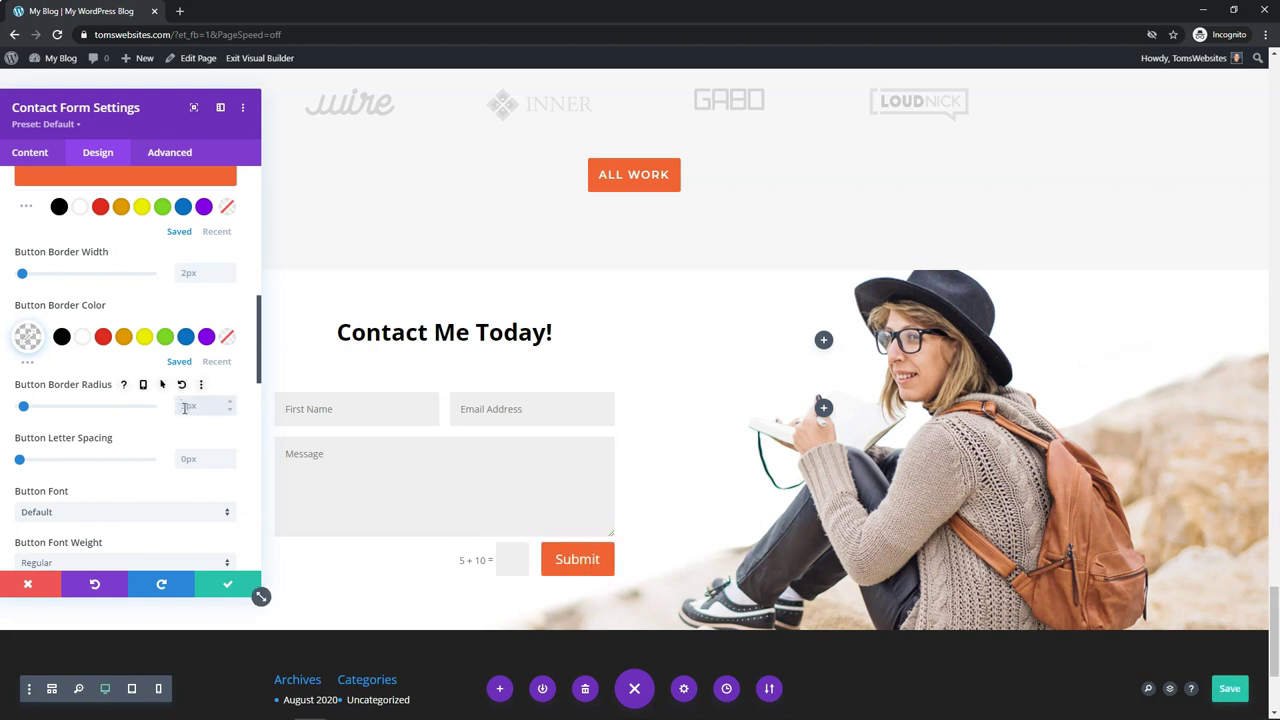
text(5)
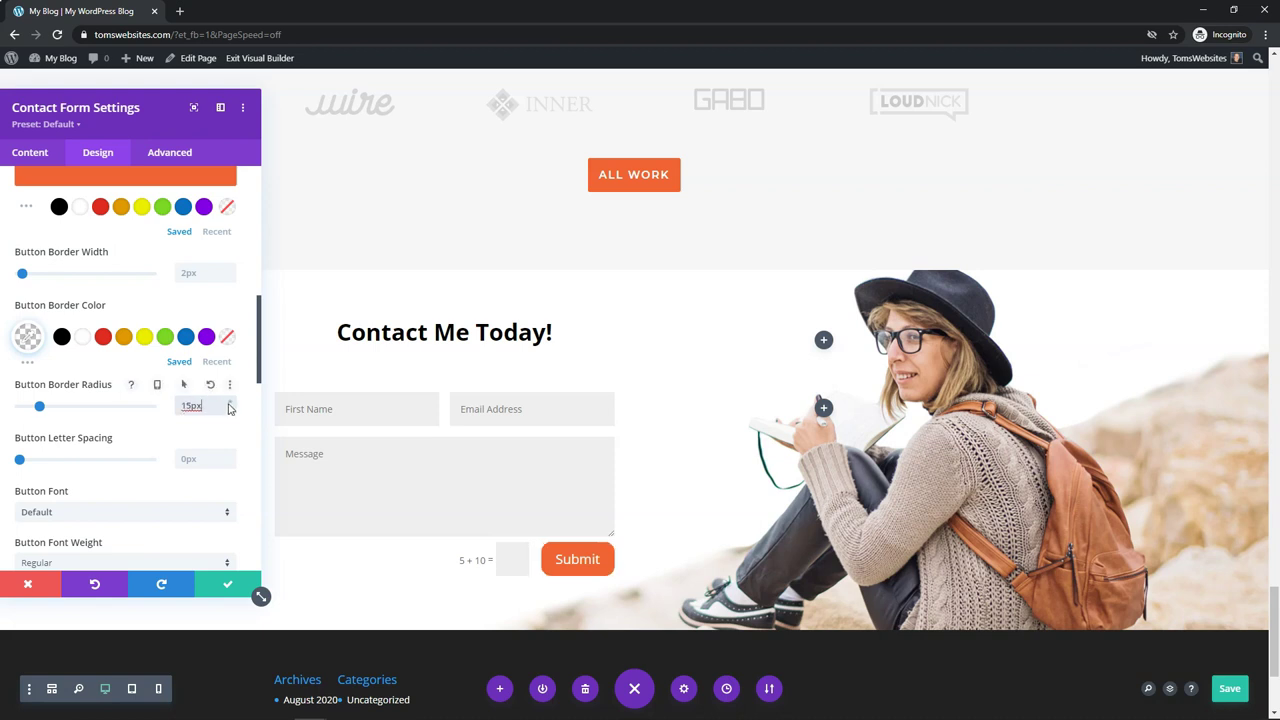
click(229, 402)
click(229, 402)
click(229, 402)
click(229, 402)
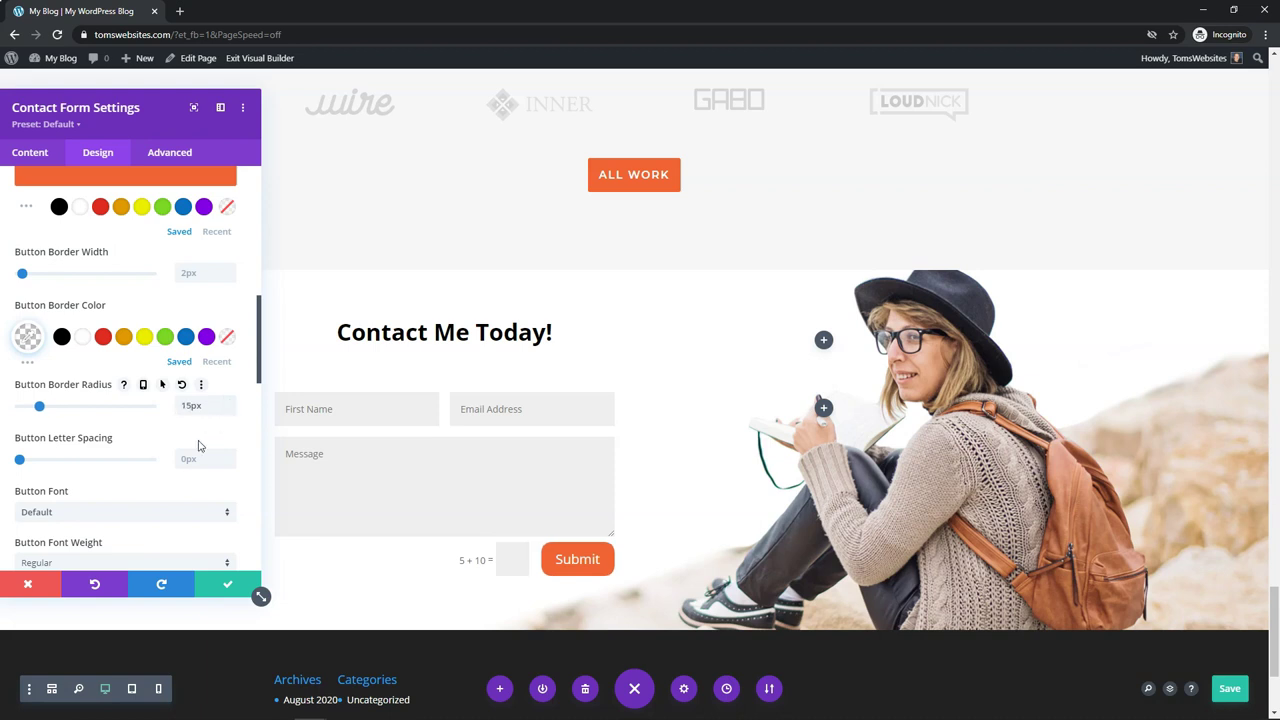
Step: Confirm the contact form settings and save the page
click(226, 587)
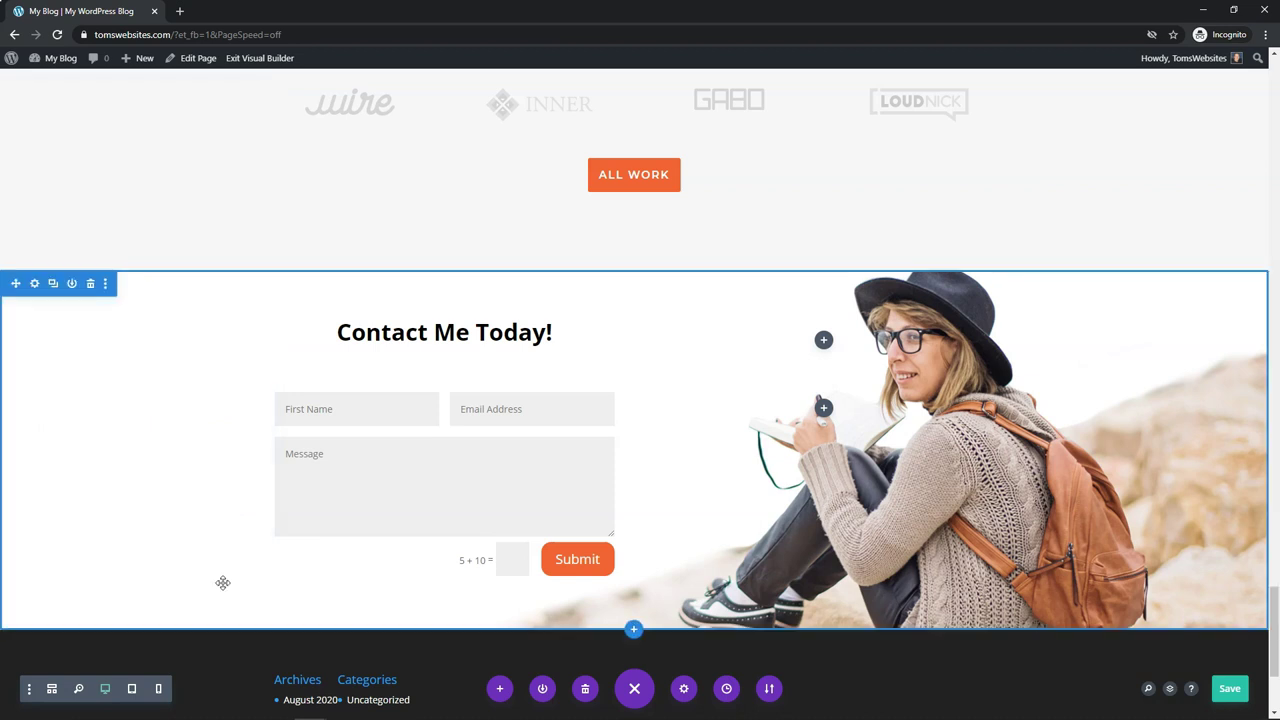
click(1228, 690)
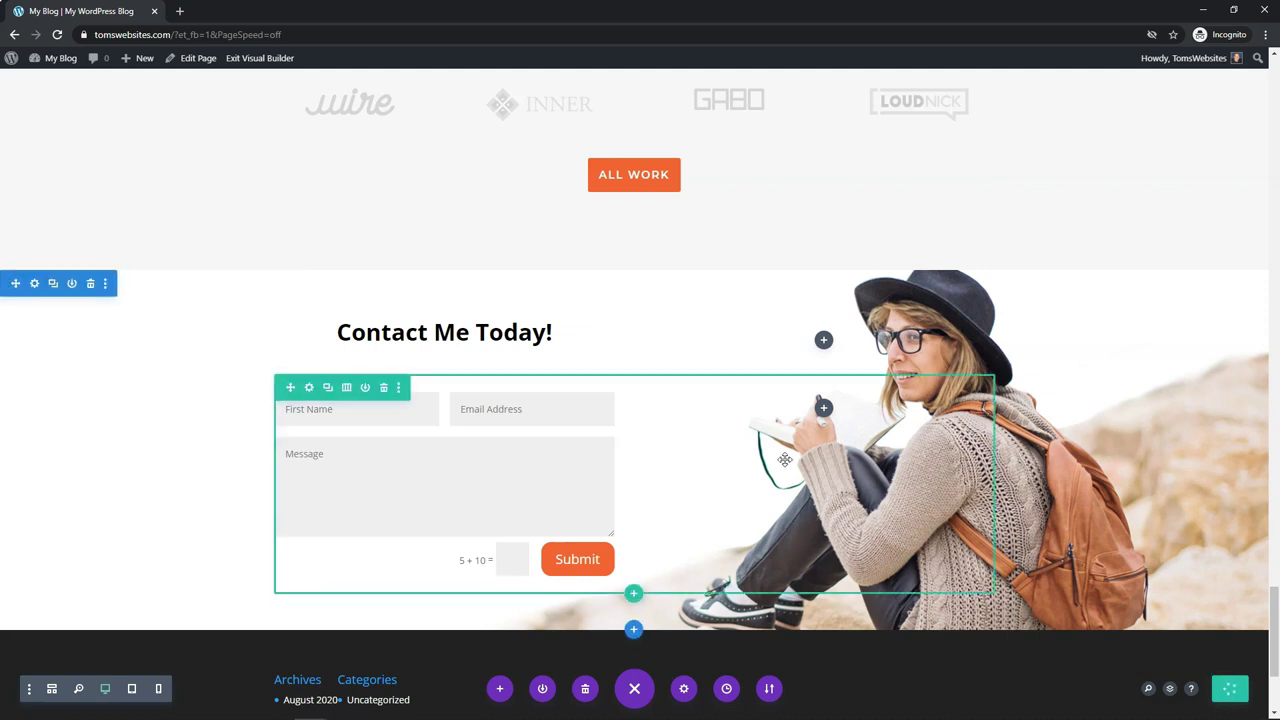